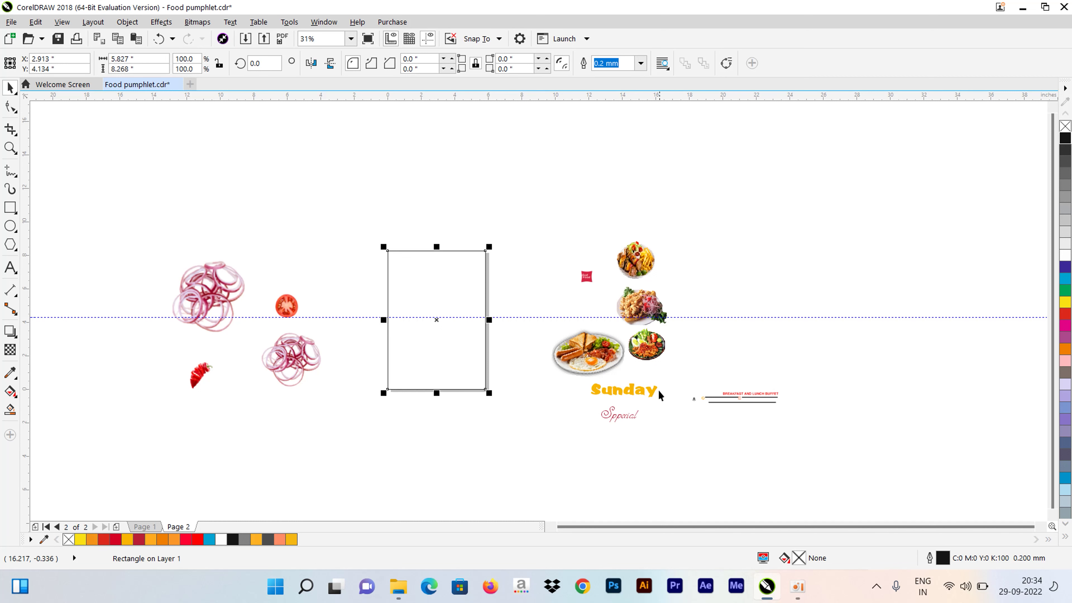
Inspect the layout, deselect the A5 frame, and select the Ellipse tool (F7)
{"action": "scroll", "coordinate": [650, 386], "scroll_direction": "up", "scroll_amount": 4}
{"action": "scroll", "coordinate": [629, 370], "scroll_direction": "down", "scroll_amount": 4}
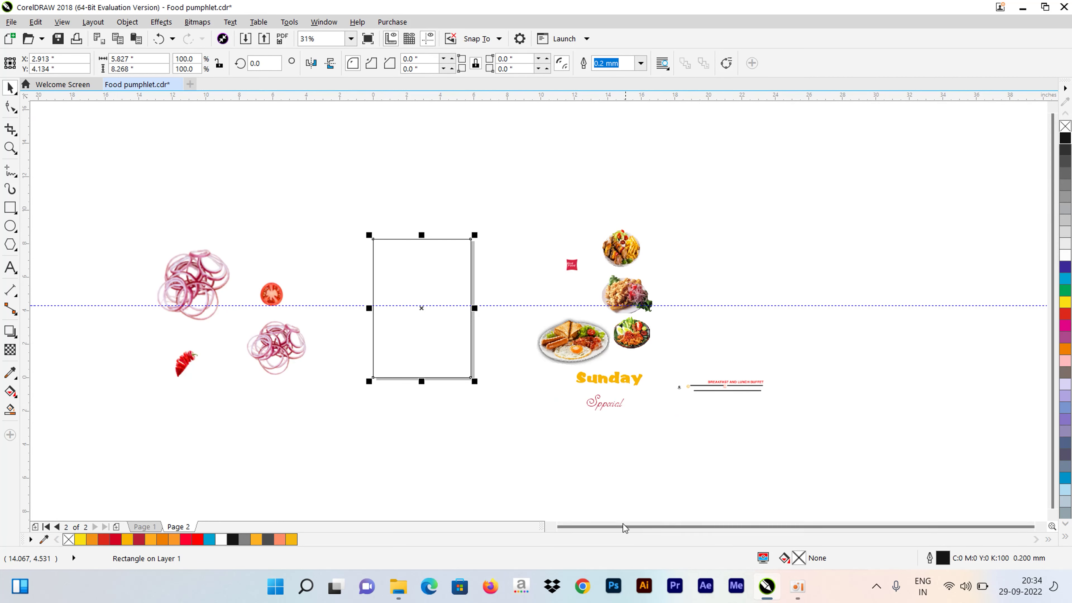
{"action": "left_click", "coordinate": [550, 526]}
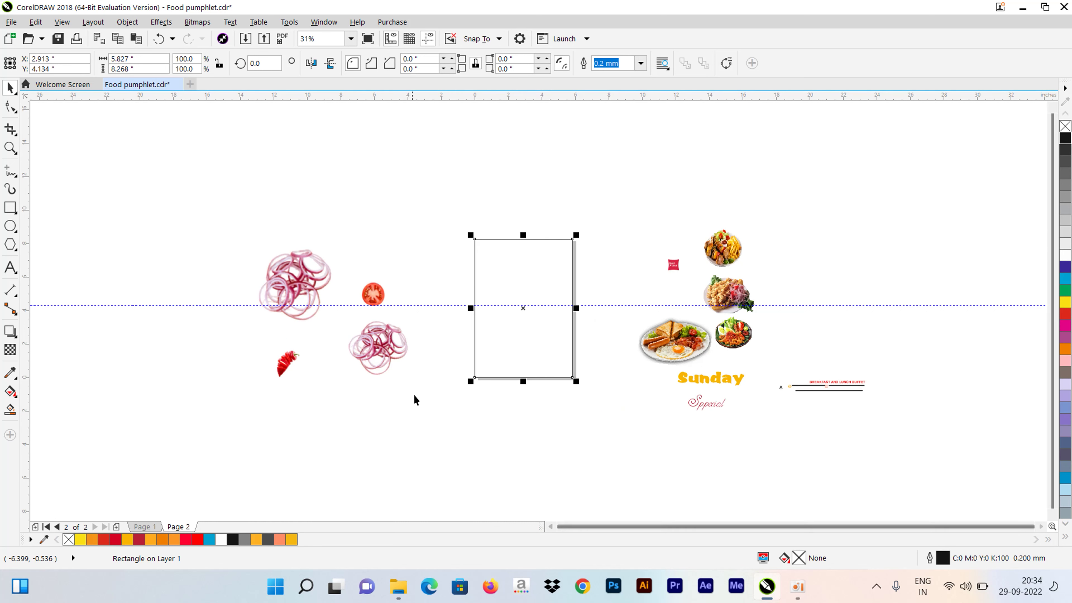
{"action": "scroll", "coordinate": [785, 388], "scroll_direction": "up", "scroll_amount": 2}
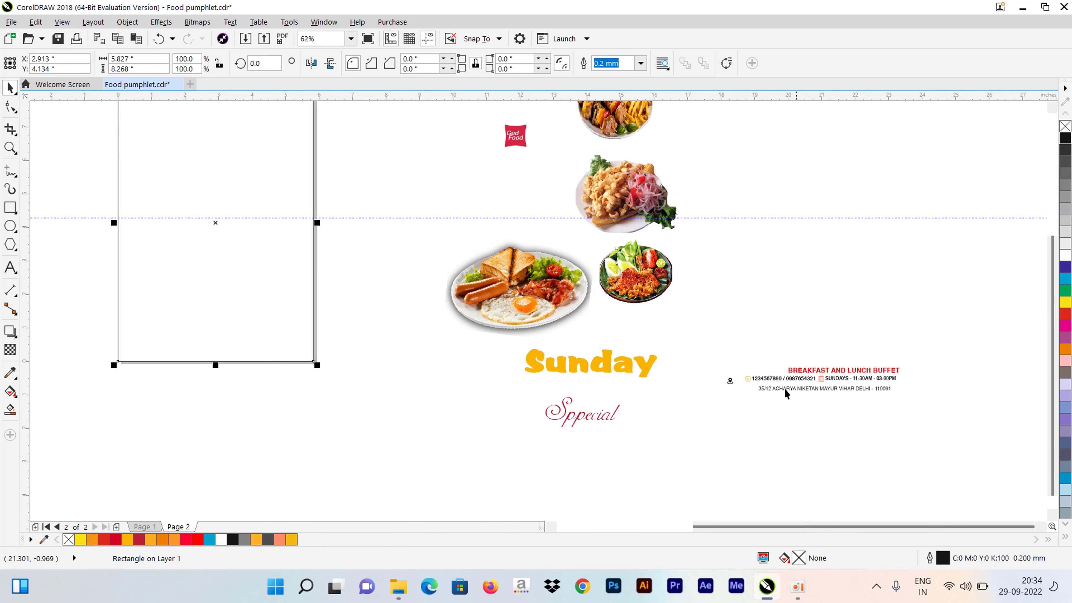
{"action": "scroll", "coordinate": [763, 390], "scroll_direction": "down", "scroll_amount": 2}
{"action": "left_click", "coordinate": [563, 404]}
{"action": "left_click", "coordinate": [523, 309]}
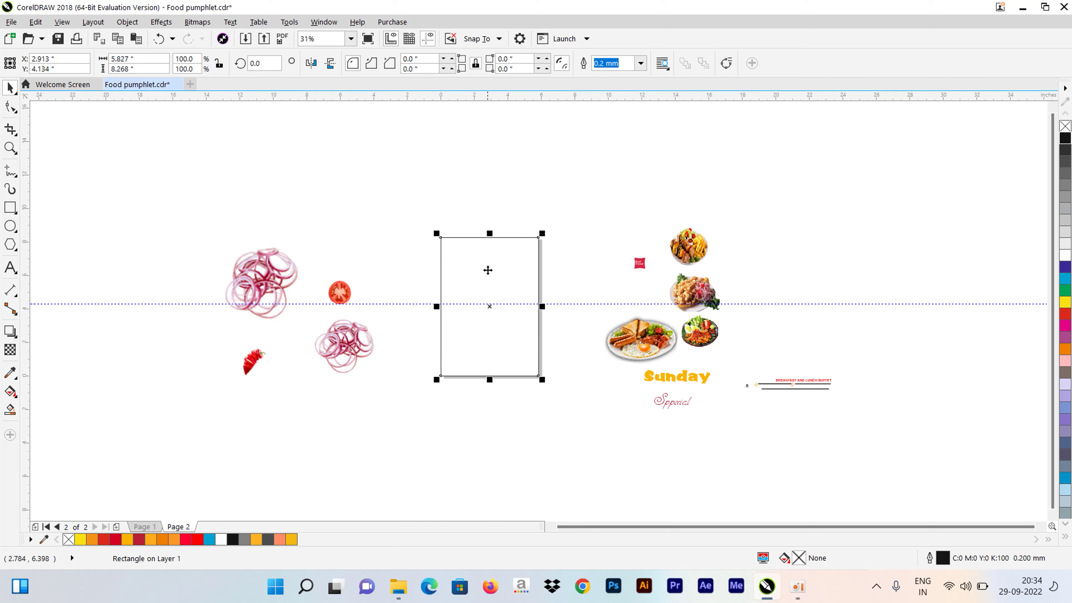
{"action": "left_click", "coordinate": [488, 270]}
{"action": "left_click", "coordinate": [506, 430]}
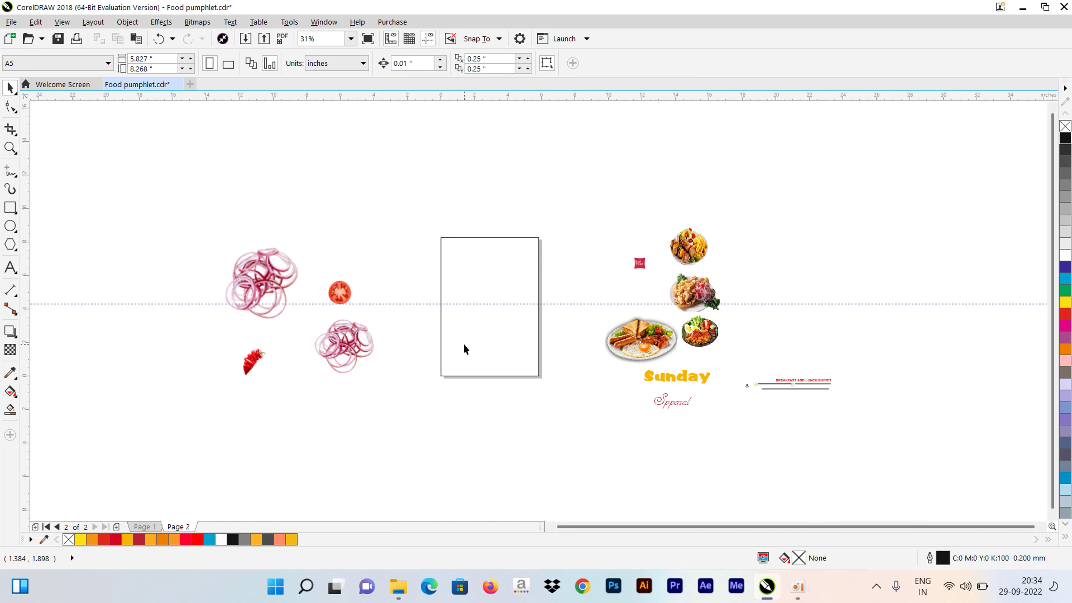
{"action": "left_click", "coordinate": [10, 225]}
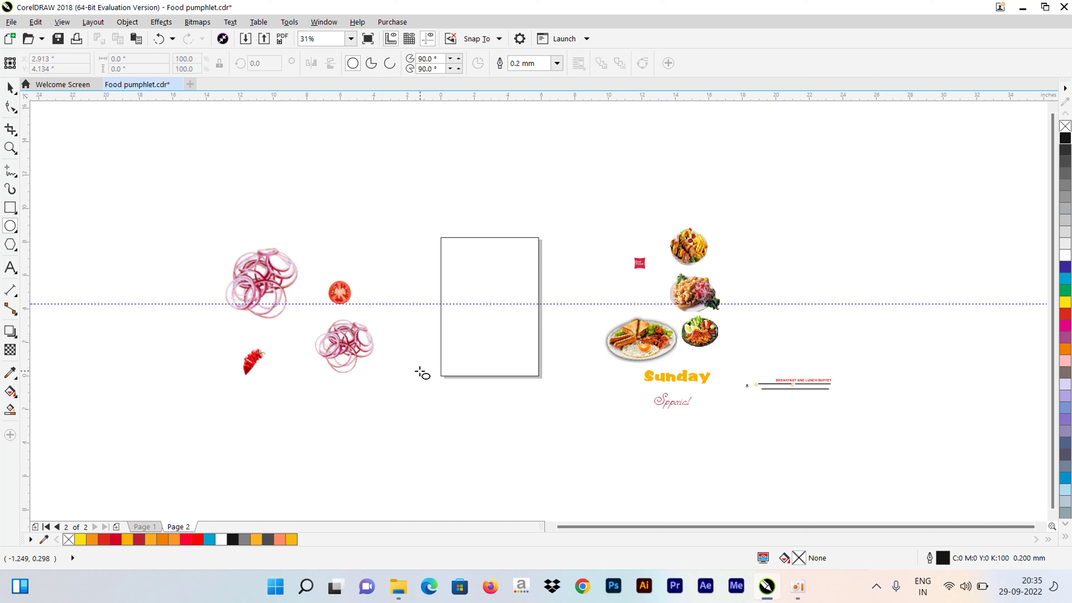
Draw a large yellow circle over the lower half of the A5 frame
{"action": "left_click_drag", "start_coordinate": [410, 358], "coordinate": [601, 490]}
{"action": "left_click", "coordinate": [10, 87]}
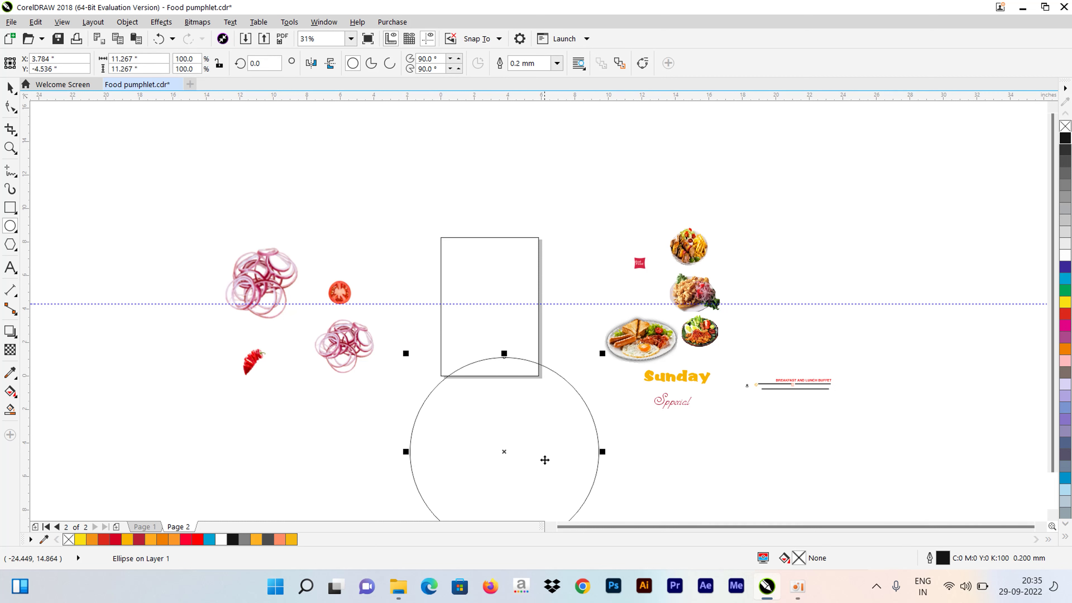
{"action": "left_click_drag", "start_coordinate": [504, 456], "coordinate": [490, 399]}
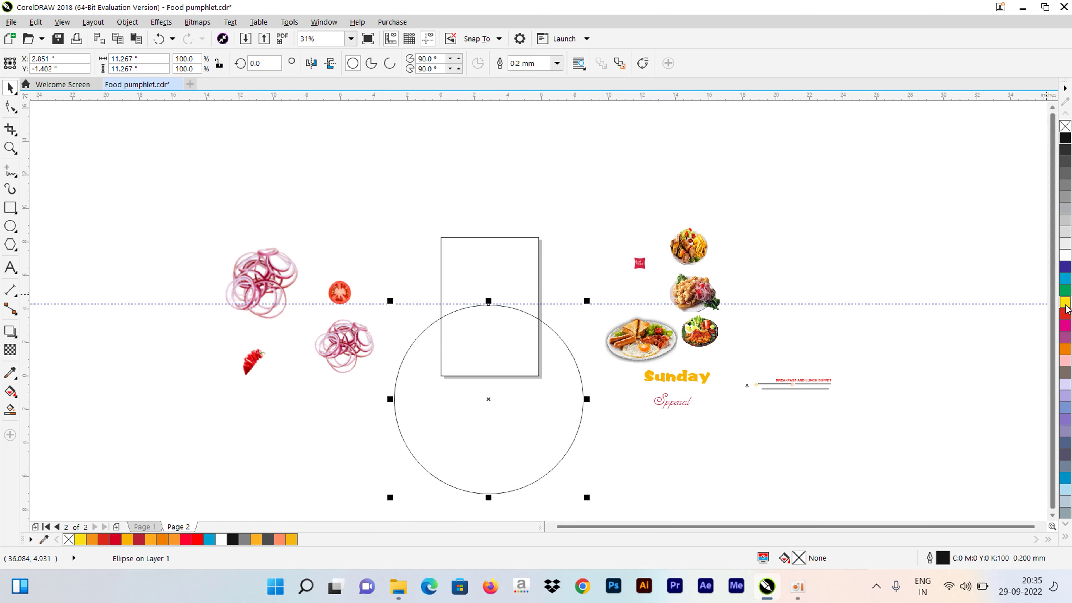
{"action": "left_click", "coordinate": [1065, 313]}
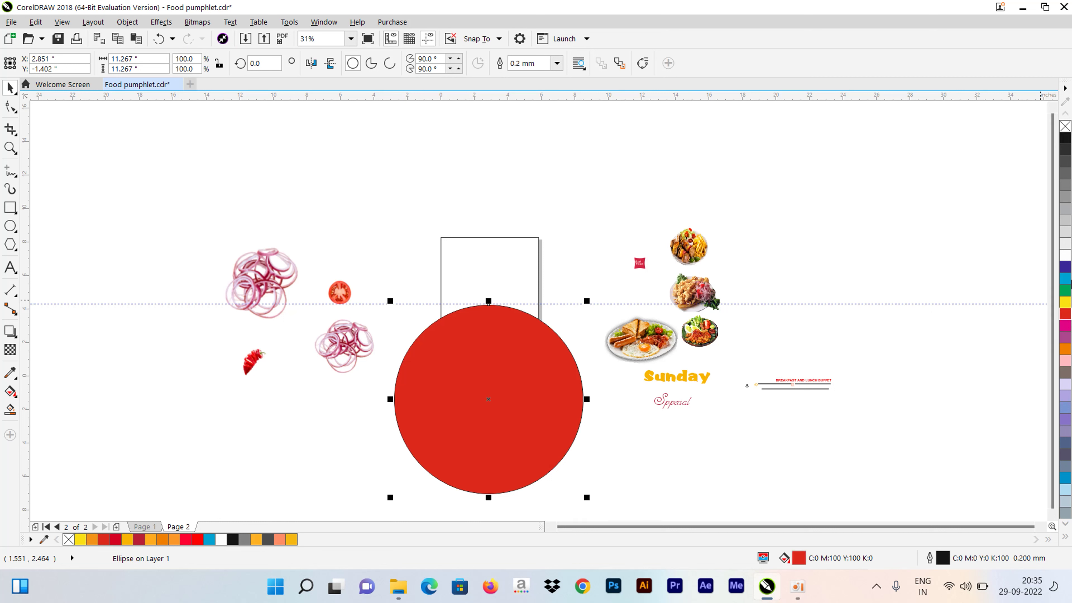
{"action": "left_click", "coordinate": [1066, 303]}
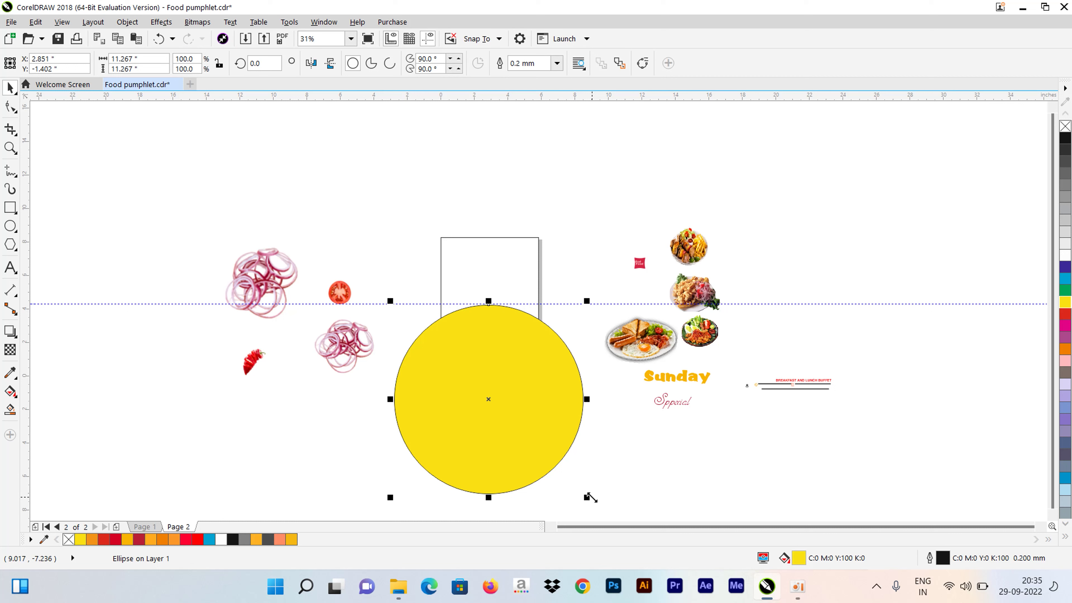
Add a red copy scaled to 91.1% inside it and select both circles
{"action": "left_click_drag", "start_coordinate": [587, 498], "coordinate": [579, 491]}
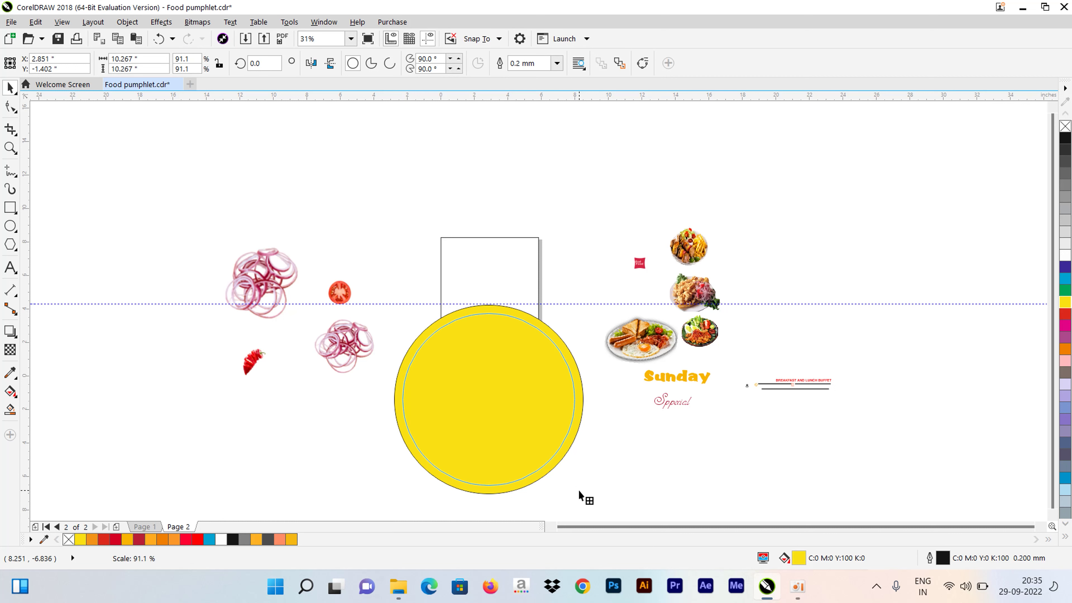
{"action": "left_click_drag", "start_coordinate": [579, 491], "coordinate": [579, 491]}
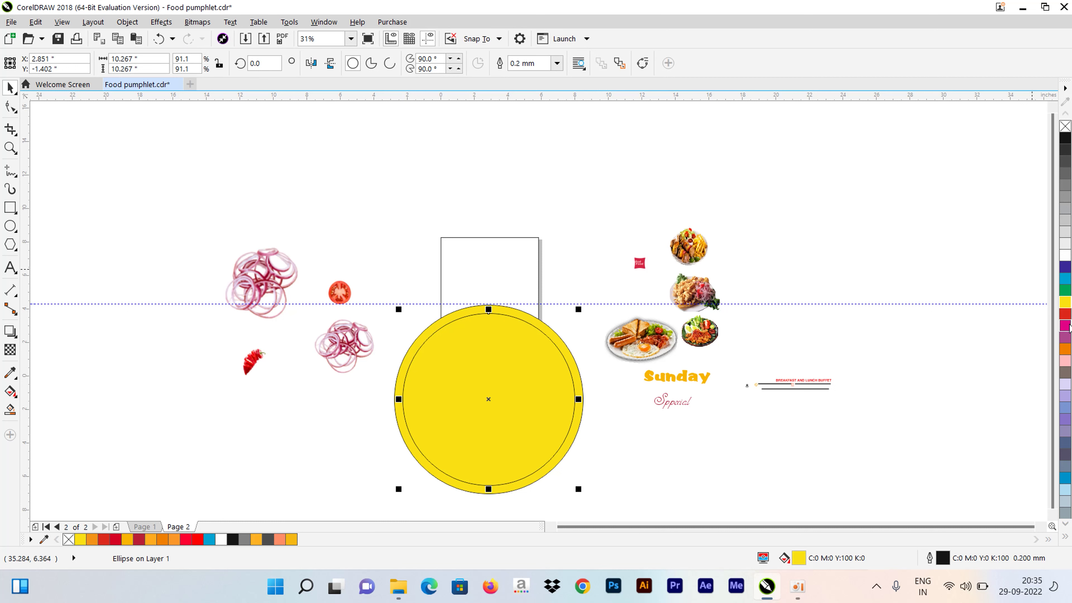
{"action": "left_click", "coordinate": [1066, 314]}
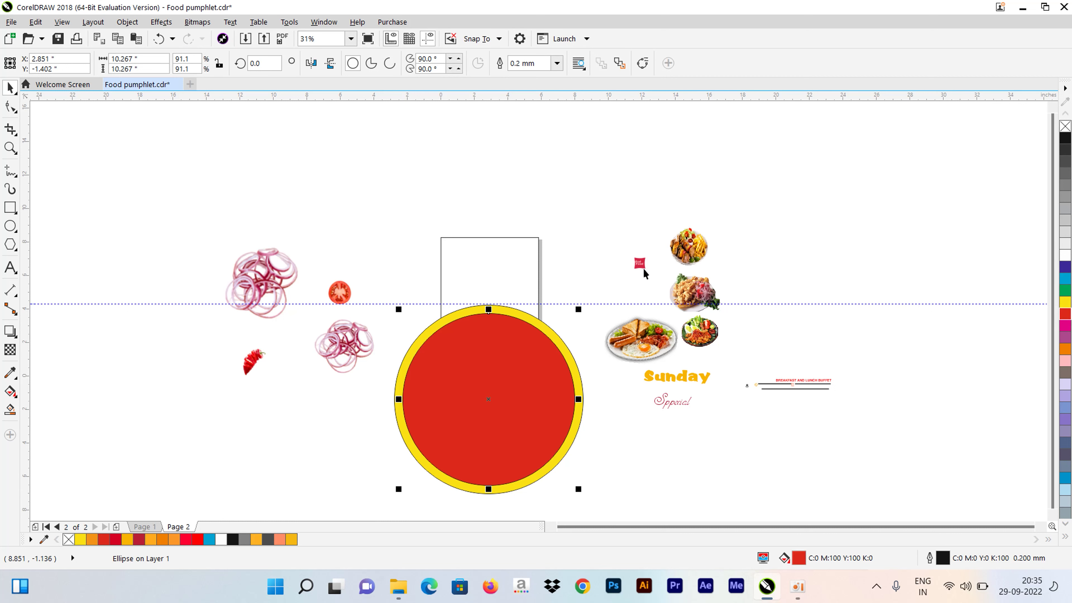
{"action": "left_click_drag", "start_coordinate": [378, 289], "coordinate": [597, 498]}
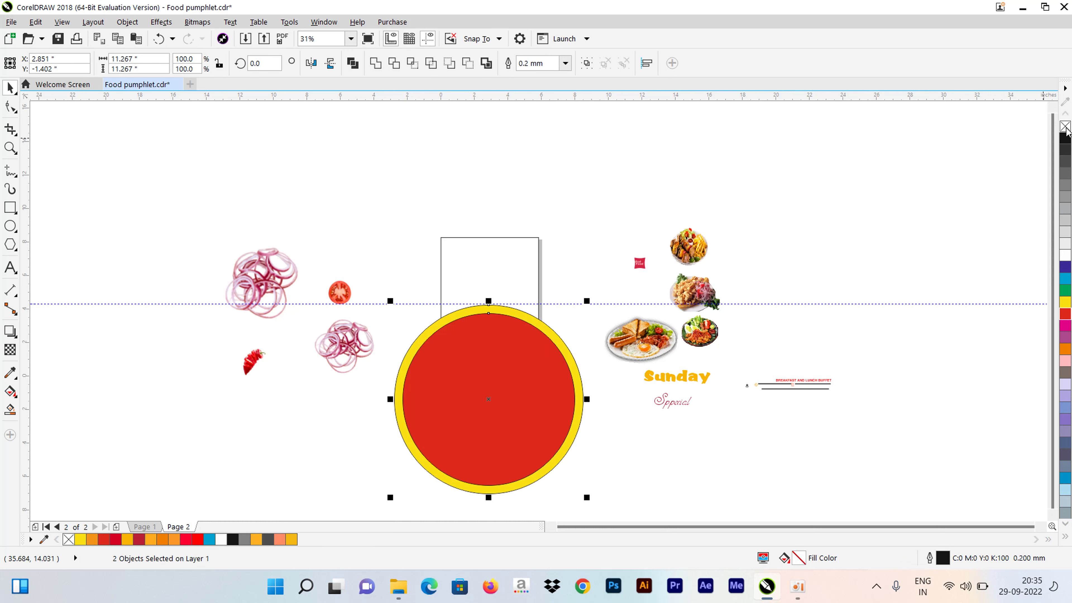
Remove both circles' outlines, enlarge the red circle slightly, and select both circles
{"action": "right_click", "coordinate": [1066, 128]}
{"action": "left_click", "coordinate": [910, 162]}
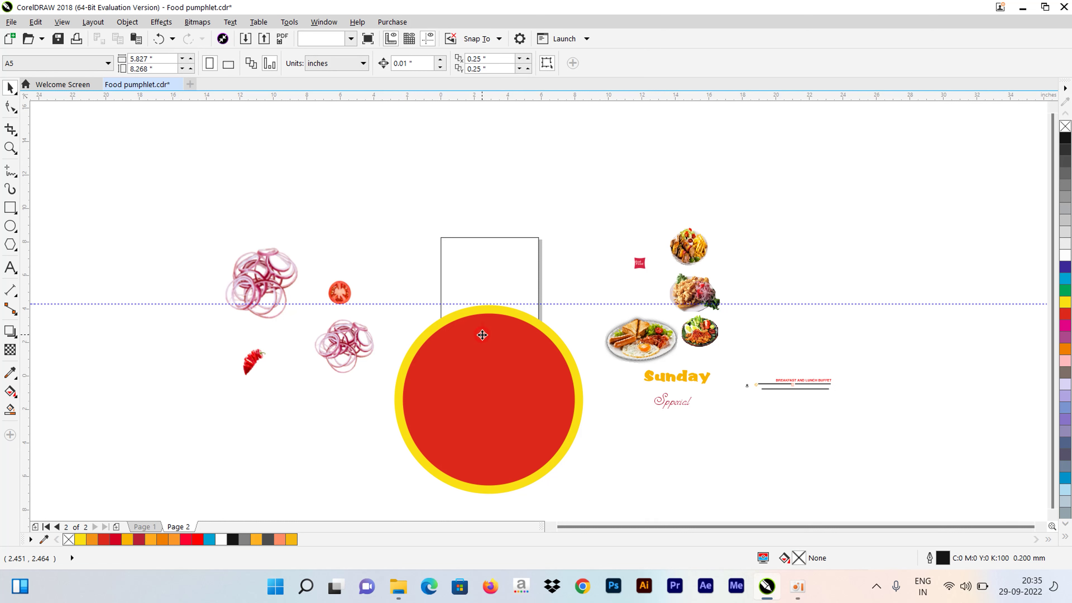
{"action": "left_click", "coordinate": [513, 351]}
{"action": "scroll", "coordinate": [513, 337], "scroll_direction": "up", "scroll_amount": 2}
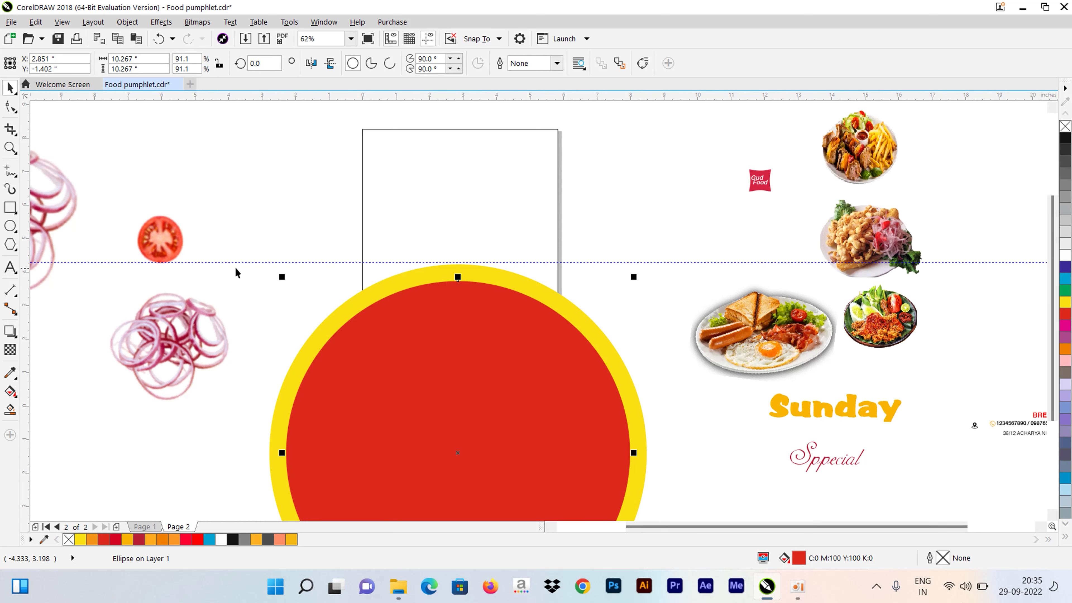
{"action": "left_click_drag", "start_coordinate": [282, 276], "coordinate": [271, 266]}
{"action": "left_click", "coordinate": [656, 205]}
{"action": "scroll", "coordinate": [610, 207], "scroll_direction": "down", "scroll_amount": 2}
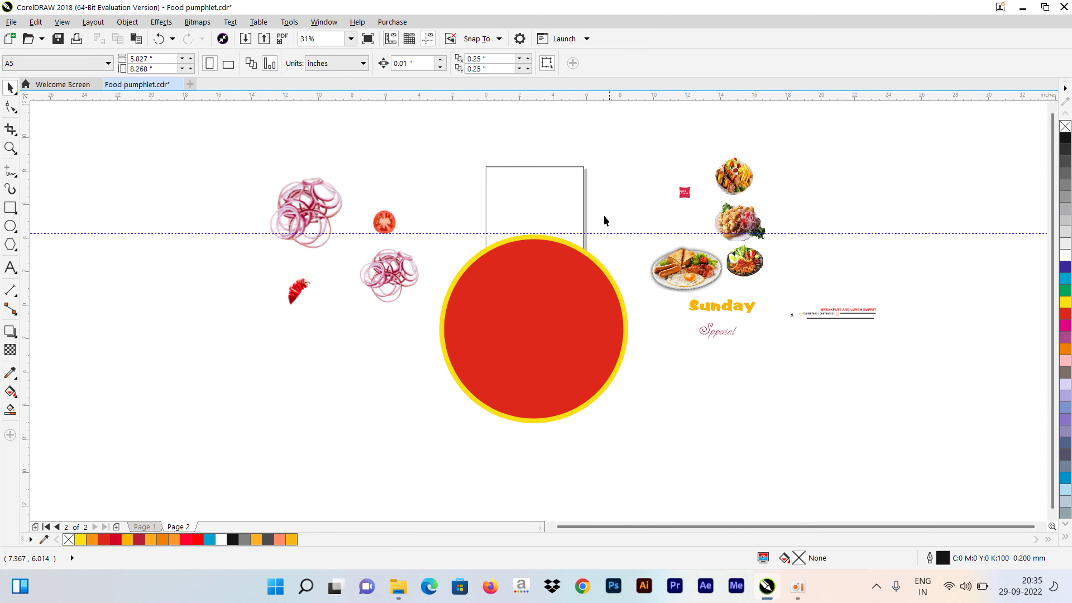
{"action": "left_click_drag", "start_coordinate": [412, 215], "coordinate": [637, 439]}
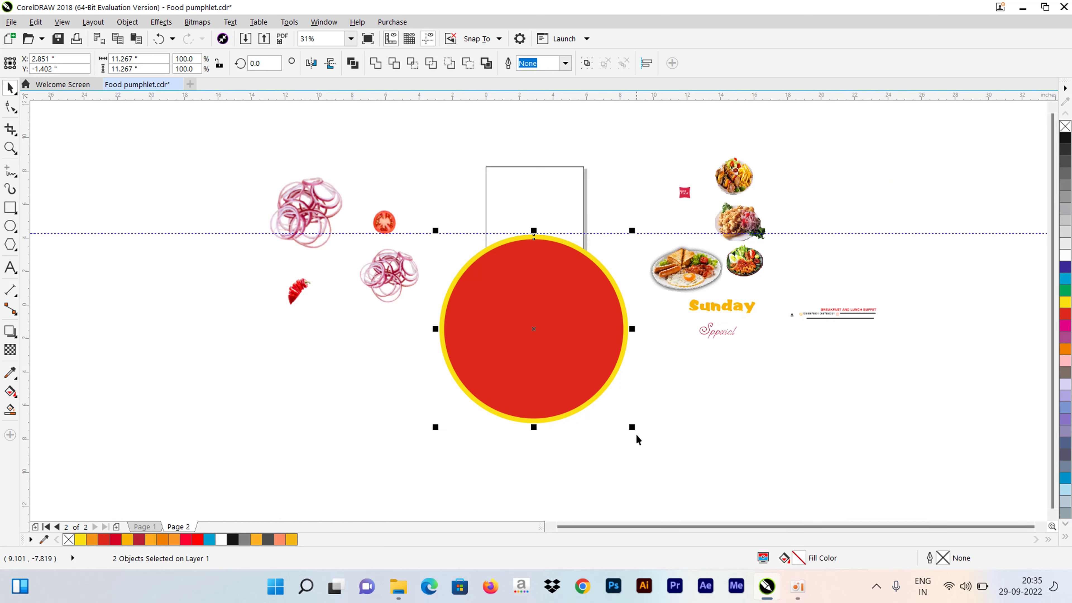
Group the two circles and PowerClip them inside the A5 rectangle
{"action": "key", "text": "ctrl+g"}
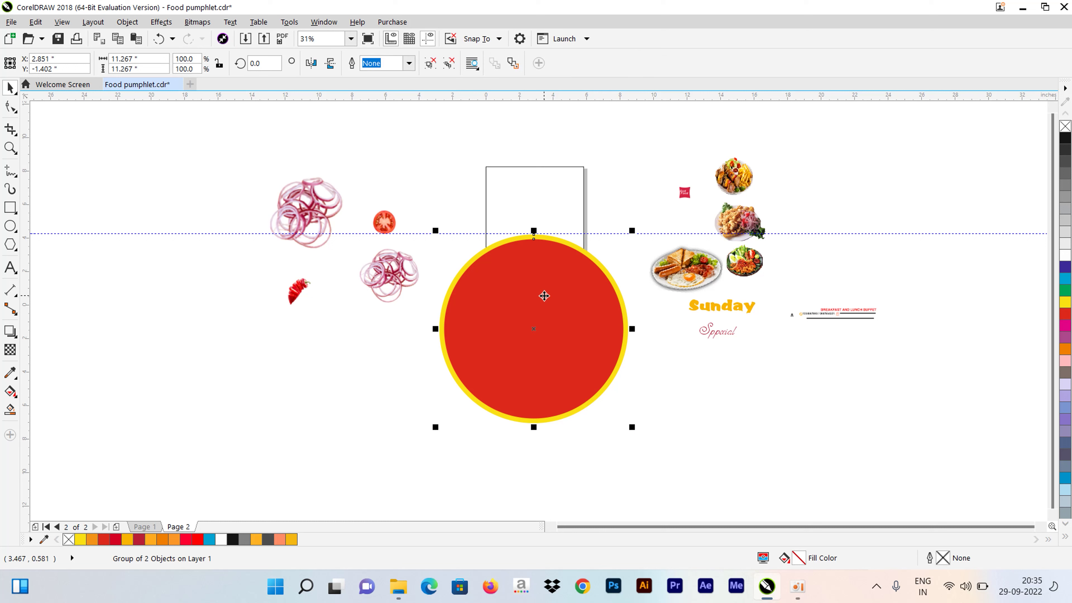
{"action": "right_click", "coordinate": [546, 297]}
{"action": "left_click", "coordinate": [608, 215]}
{"action": "left_click", "coordinate": [540, 197]}
{"action": "left_click", "coordinate": [478, 362]}
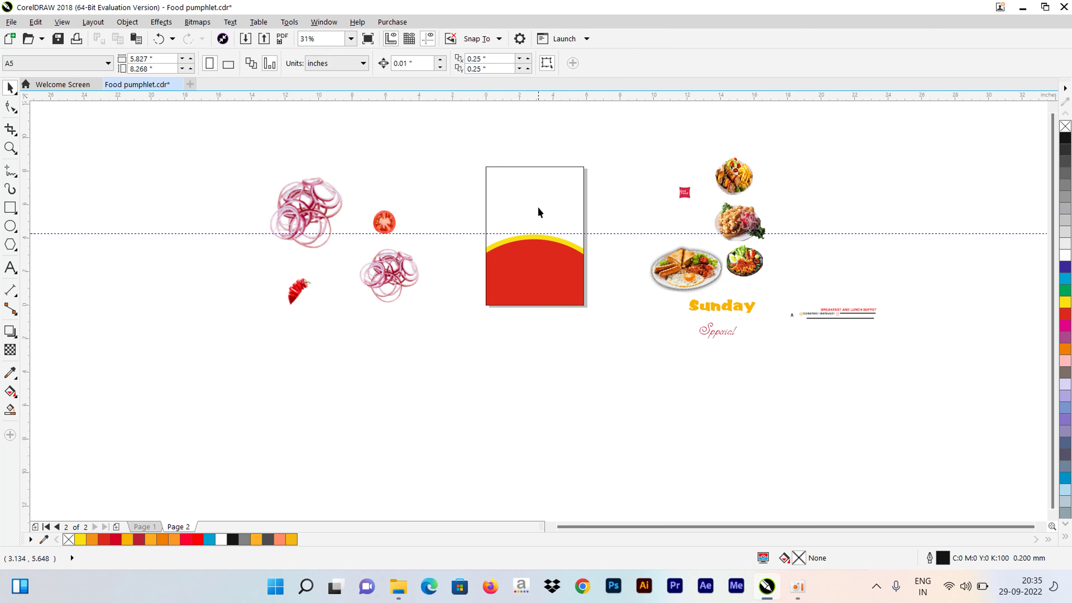
{"action": "scroll", "coordinate": [538, 207], "scroll_direction": "up", "scroll_amount": 1}
{"action": "scroll", "coordinate": [538, 175], "scroll_direction": "up", "scroll_amount": 1}
{"action": "scroll", "coordinate": [539, 176], "scroll_direction": "down", "scroll_amount": 2}
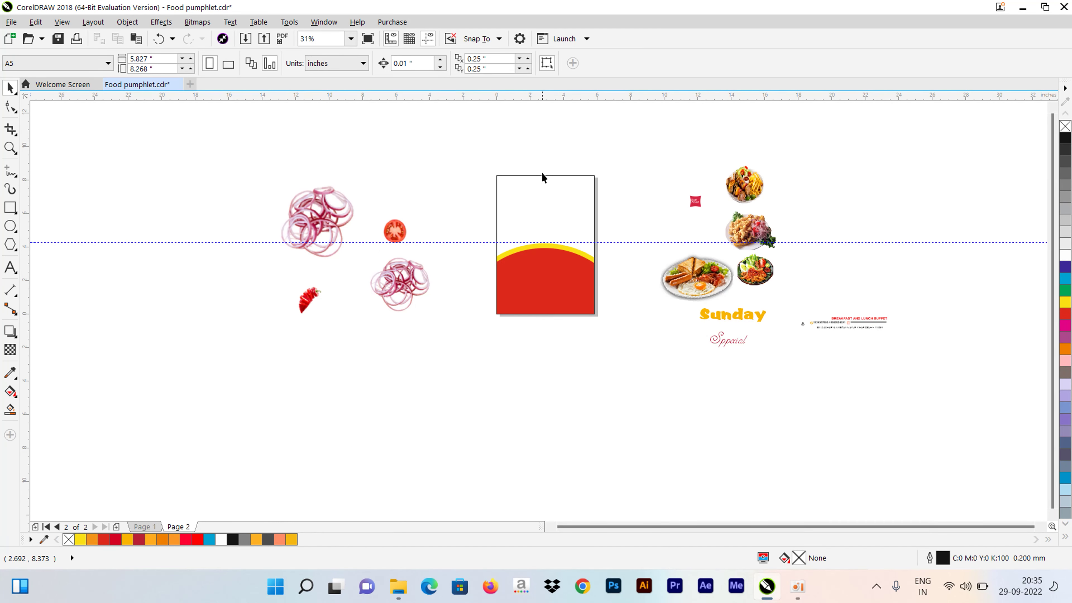
{"action": "scroll", "coordinate": [540, 172], "scroll_direction": "up", "scroll_amount": 1}
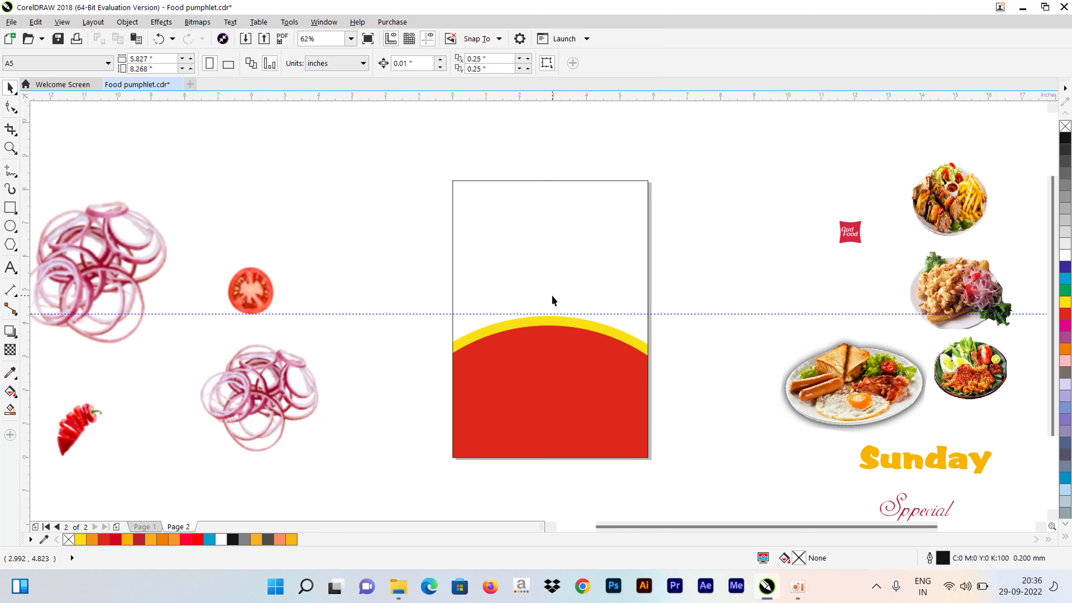
{"action": "scroll", "coordinate": [547, 298], "scroll_direction": "down", "scroll_amount": 1}
{"action": "scroll", "coordinate": [534, 257], "scroll_direction": "up", "scroll_amount": 1}
{"action": "scroll", "coordinate": [509, 234], "scroll_direction": "down", "scroll_amount": 1}
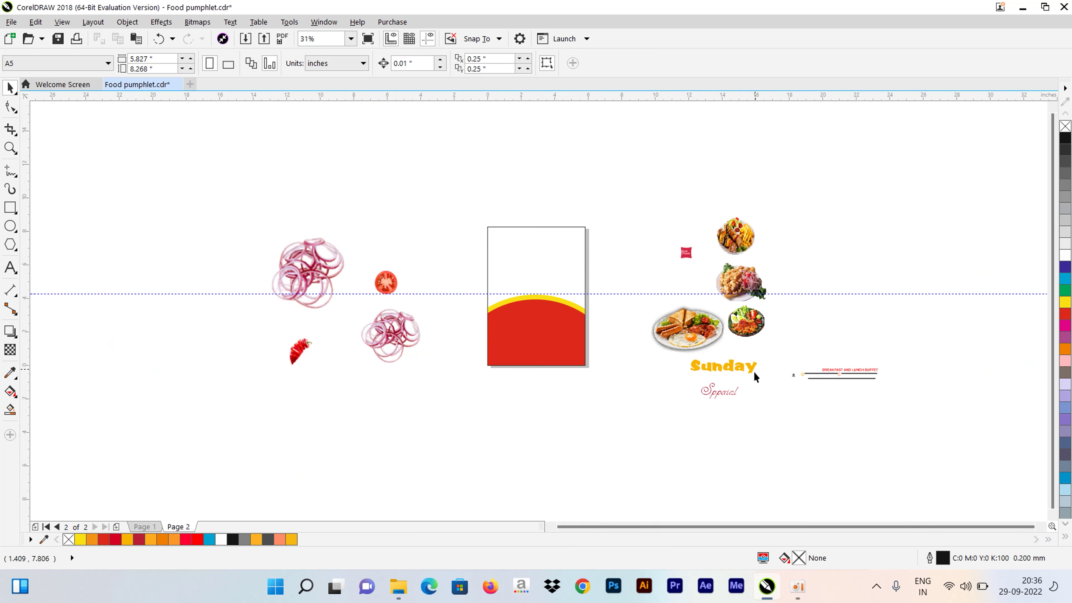
Move the Sunday and Special texts onto the frame top, centring Special under Sunday
{"action": "left_click_drag", "start_coordinate": [729, 368], "coordinate": [688, 384]}
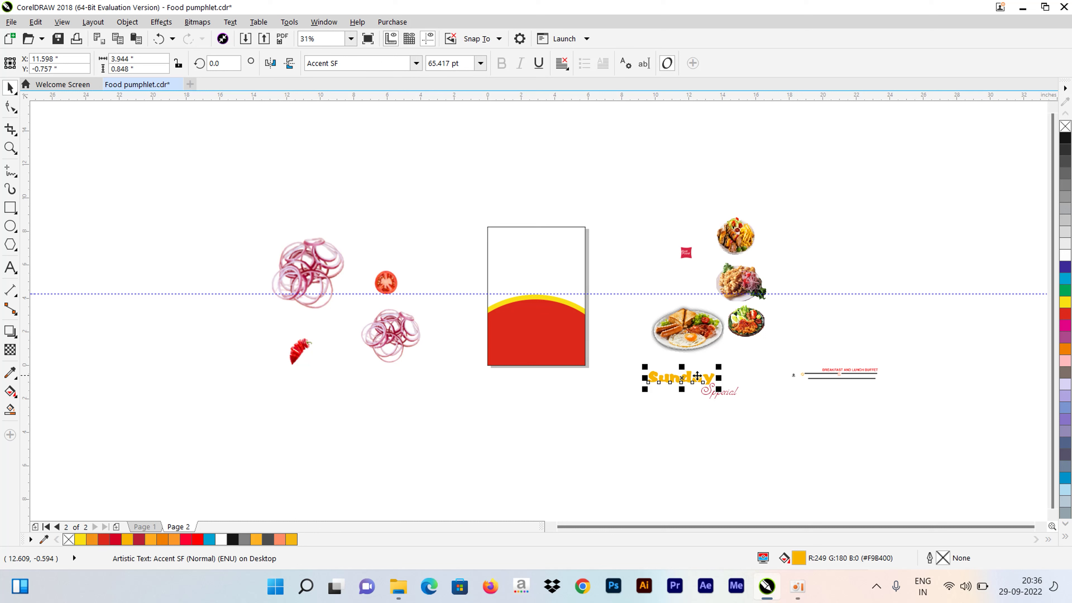
{"action": "mouse_move", "coordinate": [680, 380]}
{"action": "left_mouse_down"}
{"action": "mouse_move", "coordinate": [538, 267]}
{"action": "mouse_move", "coordinate": [540, 248]}
{"action": "left_mouse_up"}
{"action": "left_click", "coordinate": [712, 392]}
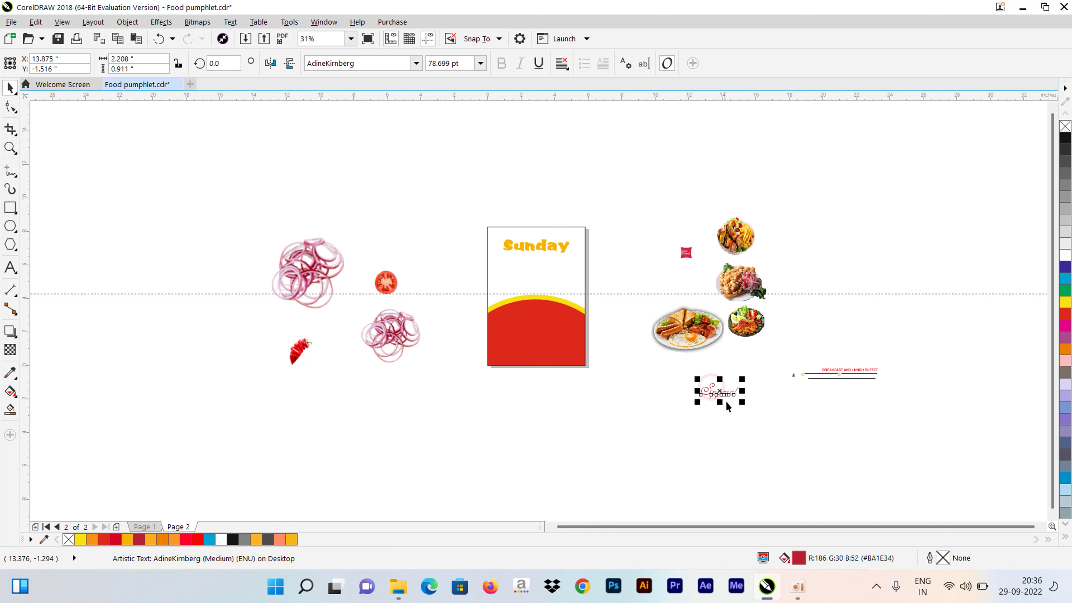
{"action": "left_click_drag", "start_coordinate": [712, 392], "coordinate": [540, 261]}
{"action": "scroll", "coordinate": [532, 254], "scroll_direction": "up", "scroll_amount": 4}
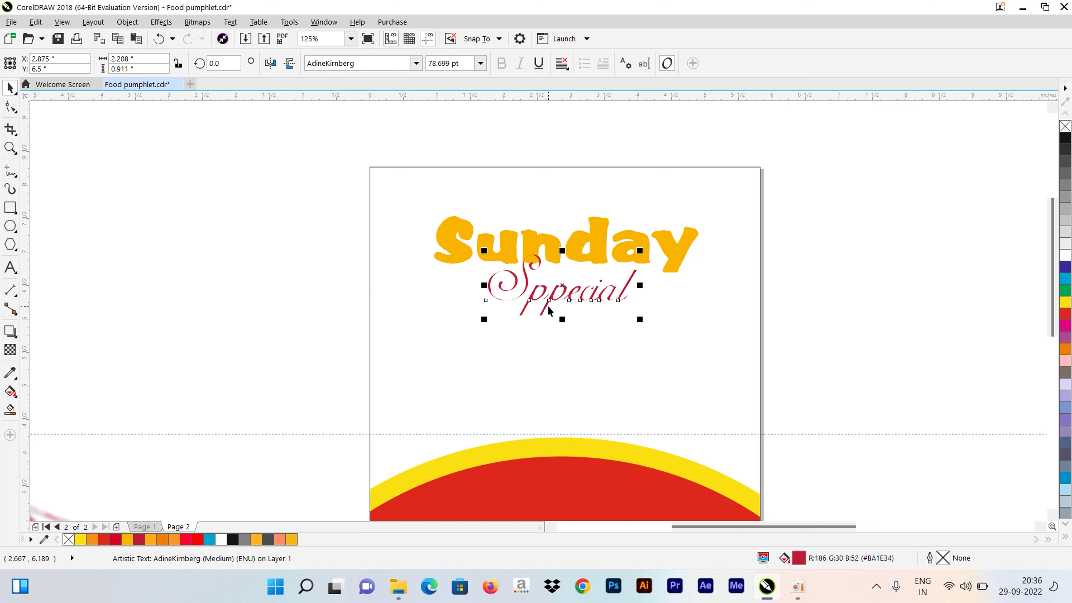
{"action": "left_click", "coordinate": [597, 245], "text": "shift"}
{"action": "key", "text": "c"}
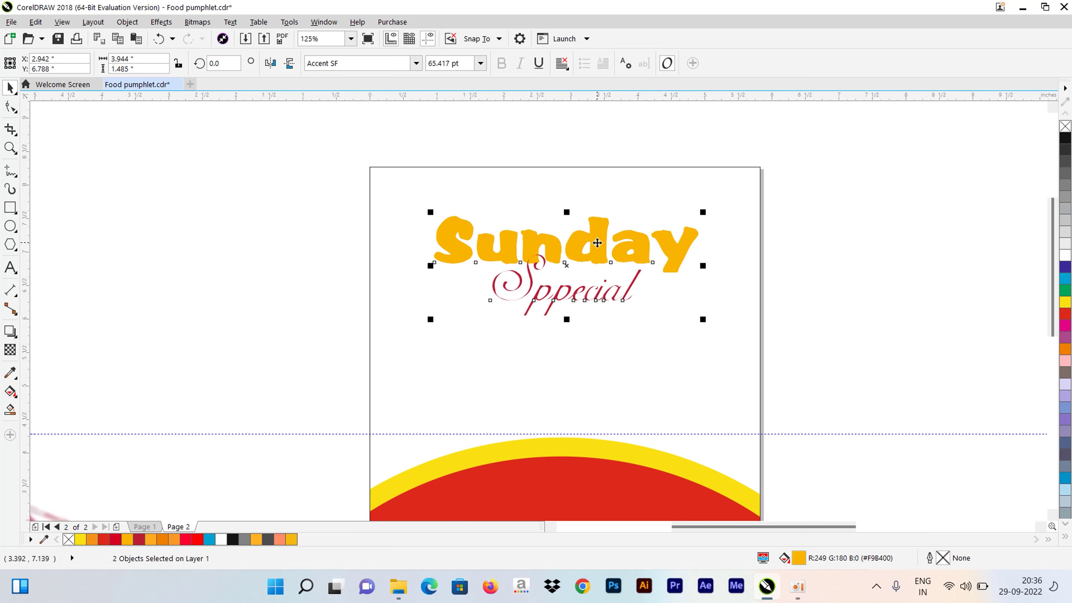
Tuck Special slightly left and up, then nudge the whole title down
{"action": "left_click", "coordinate": [790, 252]}
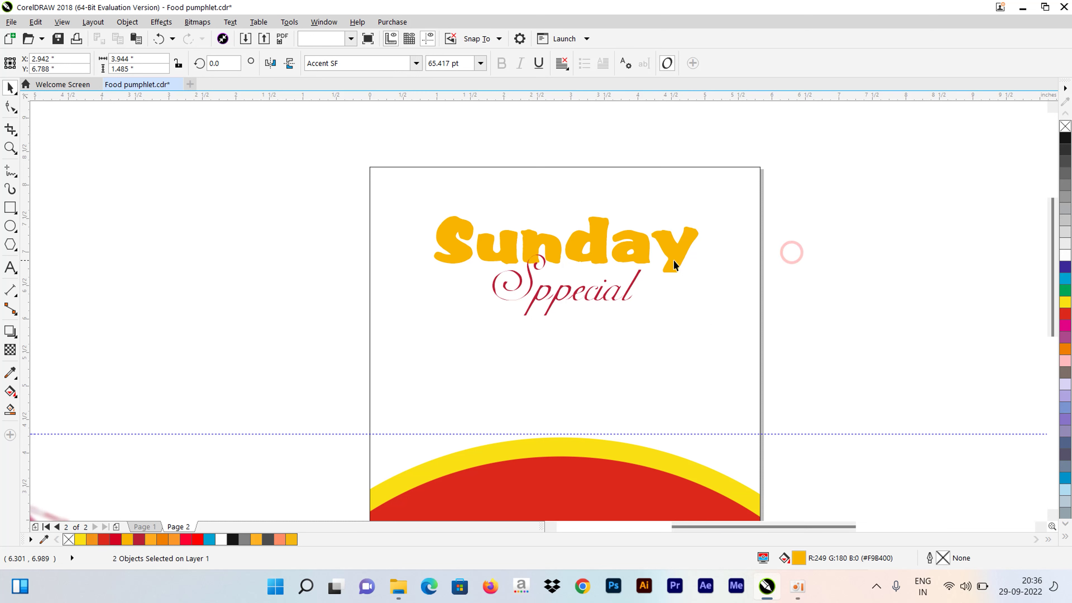
{"action": "left_click", "coordinate": [558, 300]}
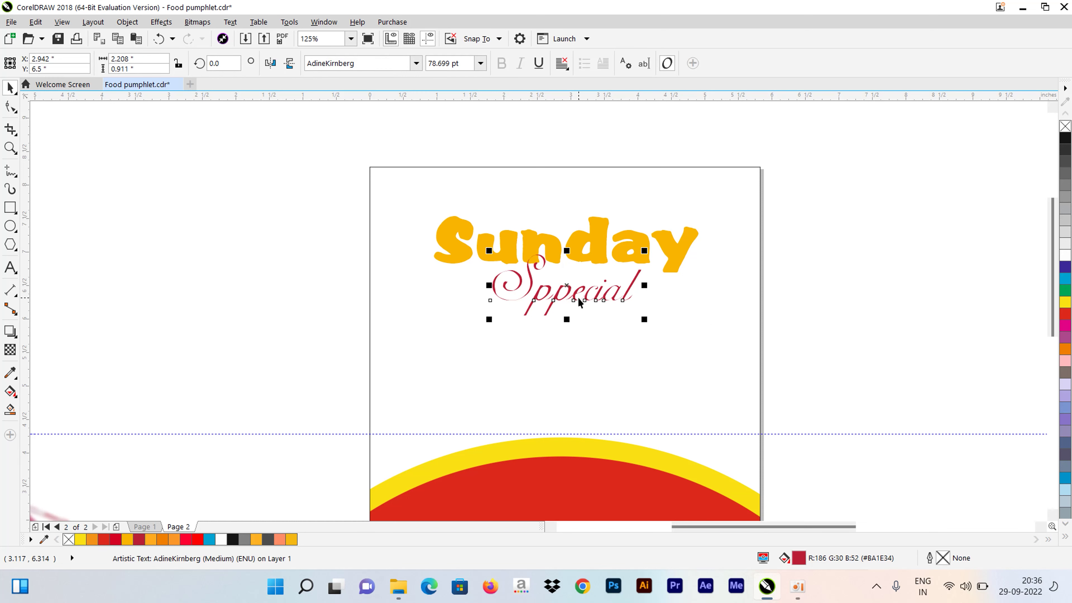
{"action": "left_click_drag", "start_coordinate": [580, 302], "coordinate": [579, 298]}
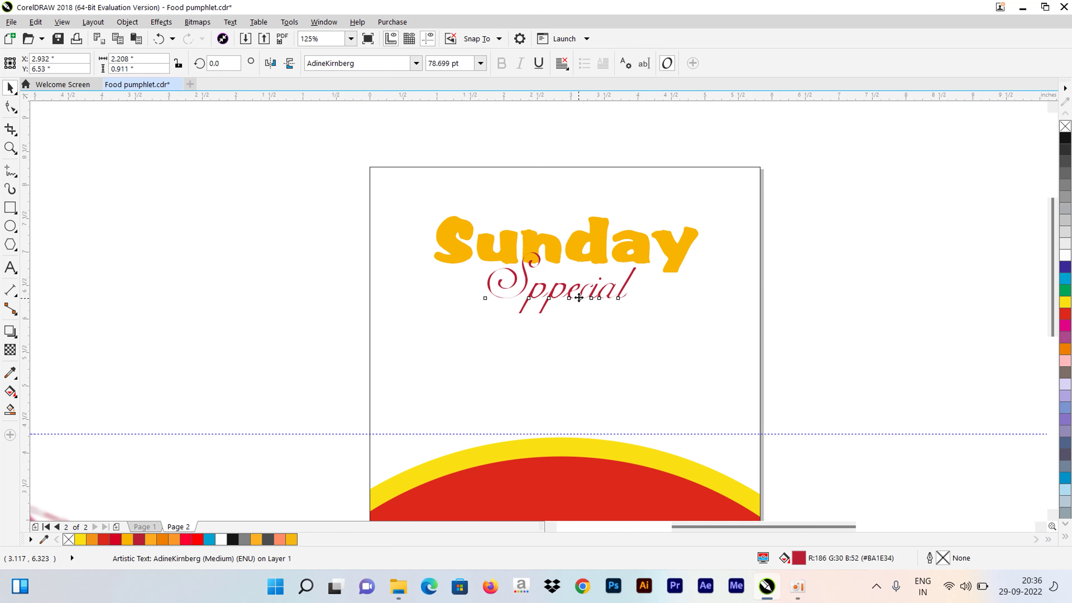
{"action": "left_click_drag", "start_coordinate": [579, 297], "coordinate": [573, 294]}
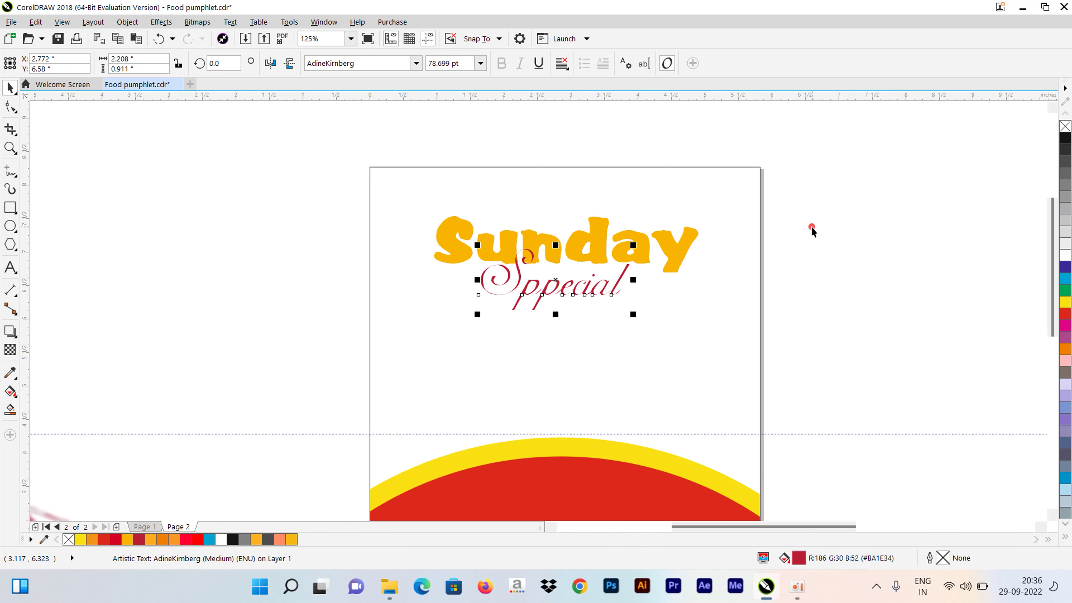
{"action": "left_click", "coordinate": [813, 231]}
{"action": "scroll", "coordinate": [553, 236], "scroll_direction": "down", "scroll_amount": 3}
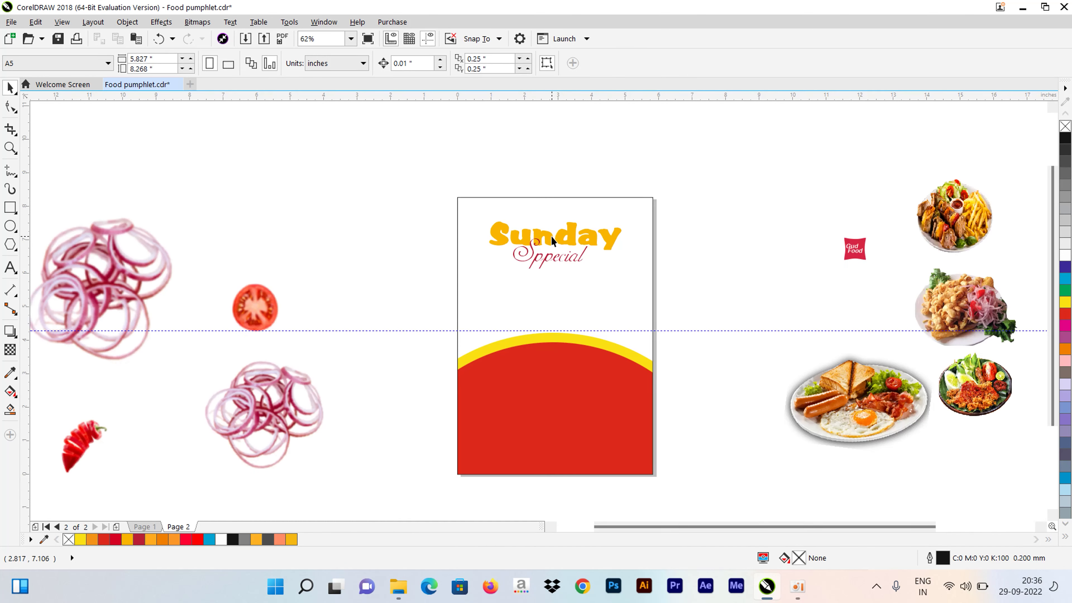
{"action": "left_click_drag", "start_coordinate": [404, 211], "coordinate": [709, 299]}
{"action": "key", "text": "Down"}
{"action": "key", "text": "Down"}
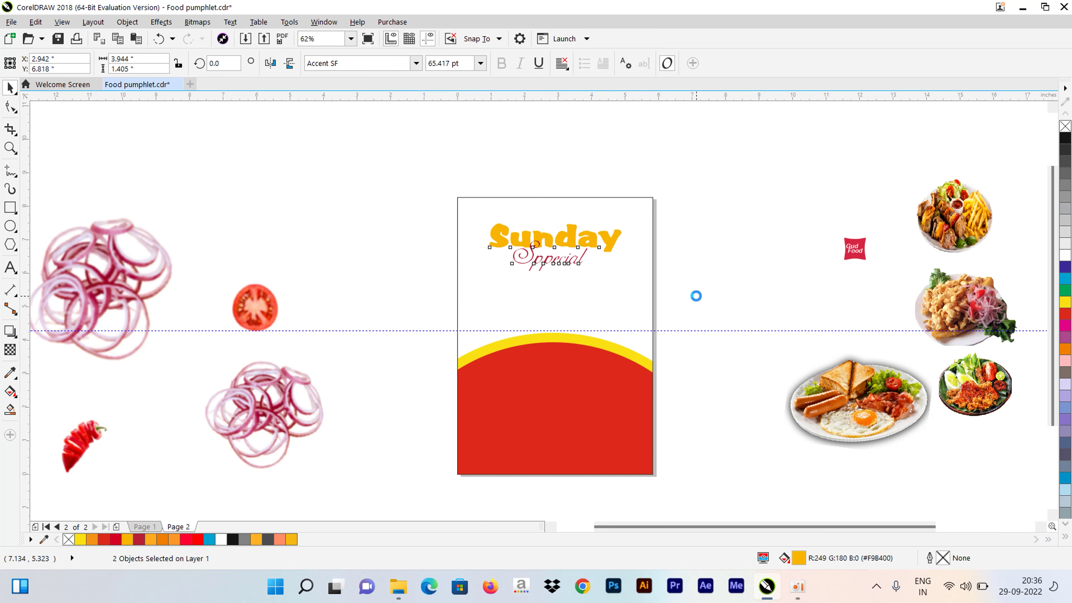
Drag the Gud Food logo from the pasteboard onto the page above Sunday
{"action": "left_click", "coordinate": [842, 282]}
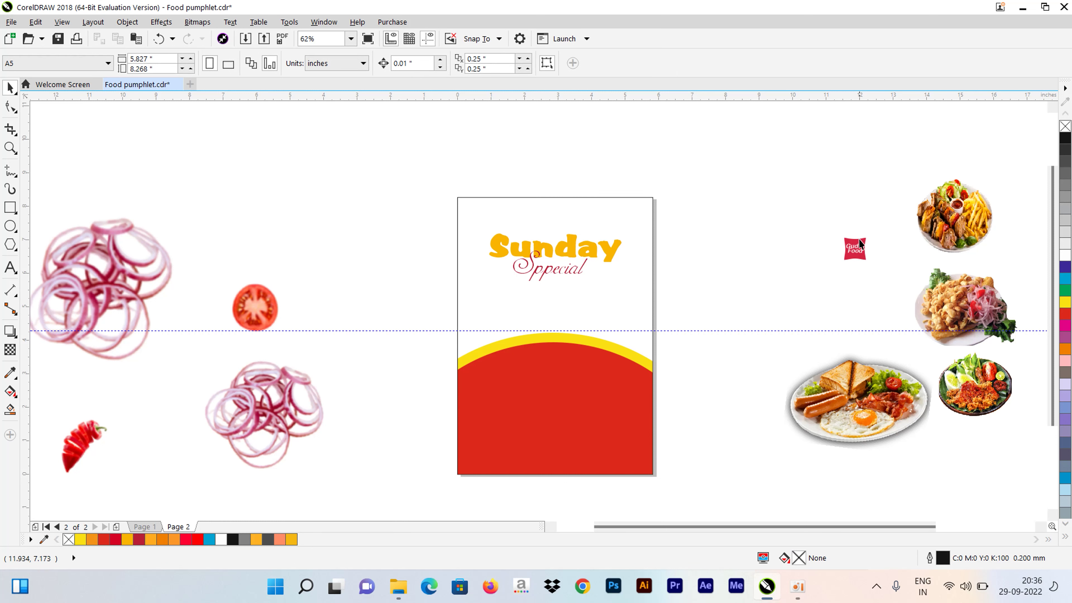
{"action": "left_click", "coordinate": [817, 220]}
{"action": "left_click_drag", "start_coordinate": [855, 248], "coordinate": [551, 216]}
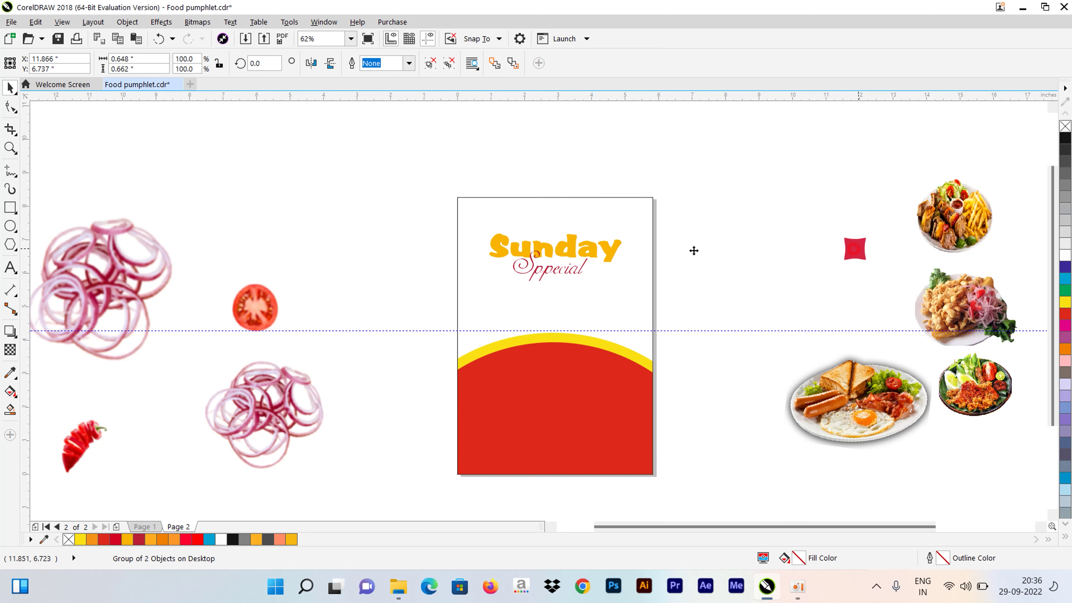
{"action": "scroll", "coordinate": [551, 215], "scroll_direction": "up", "scroll_amount": 3}
{"action": "scroll", "coordinate": [551, 211], "scroll_direction": "up", "scroll_amount": 3}
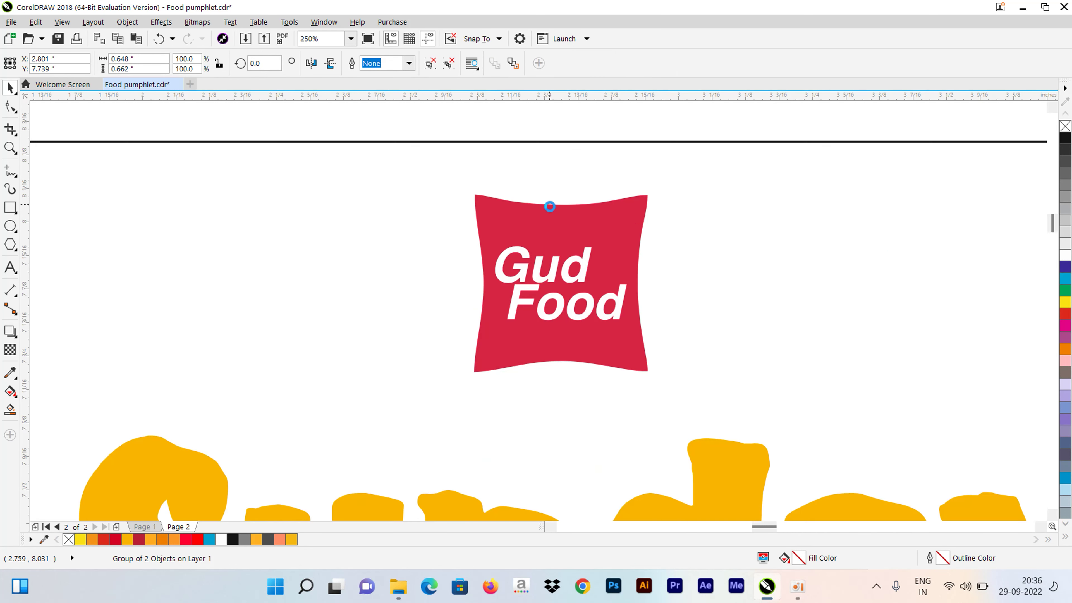
{"action": "scroll", "coordinate": [553, 219], "scroll_direction": "up", "scroll_amount": 3}
{"action": "scroll", "coordinate": [527, 234], "scroll_direction": "down", "scroll_amount": 5}
Undo an extra logo move and select the whole Gud Food logo group
{"action": "left_click", "coordinate": [570, 168]}
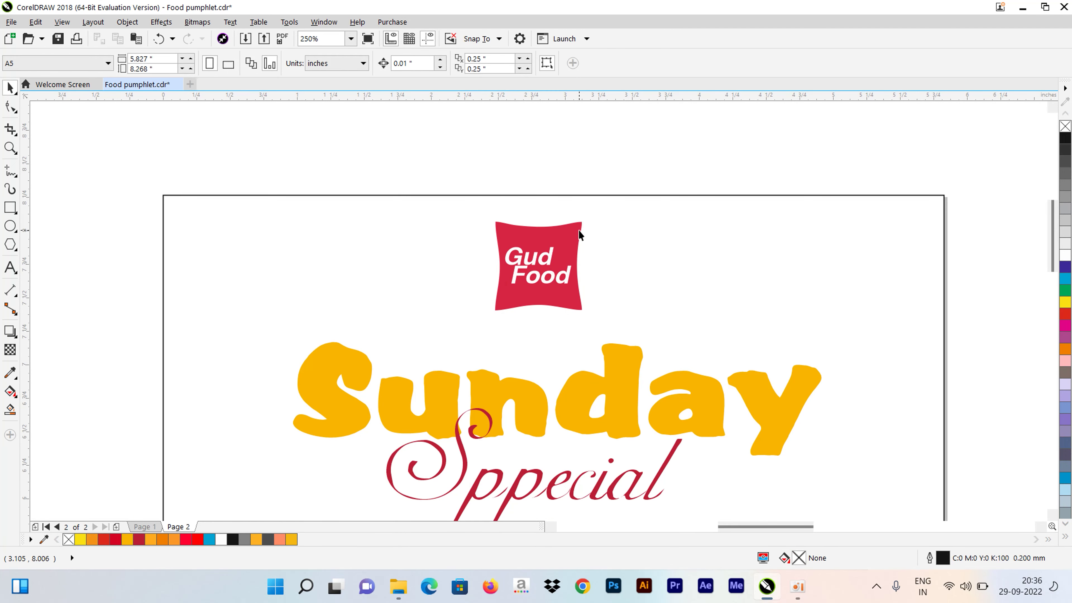
{"action": "left_click", "coordinate": [577, 232]}
{"action": "left_click_drag", "start_coordinate": [567, 242], "coordinate": [664, 223]}
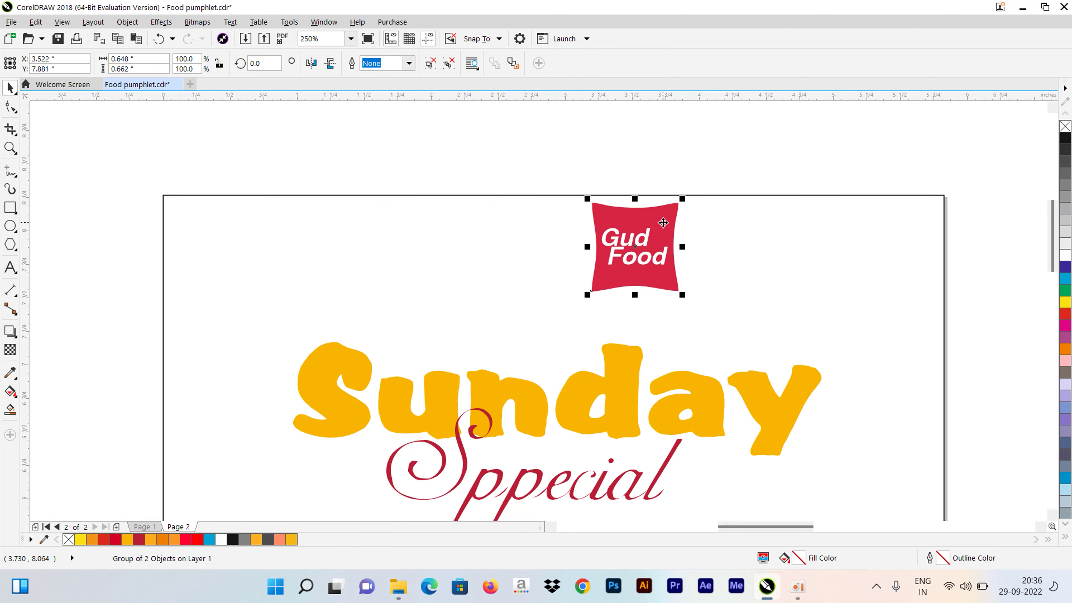
{"action": "key", "text": "ctrl+z"}
{"action": "left_click_drag", "start_coordinate": [430, 174], "coordinate": [666, 306]}
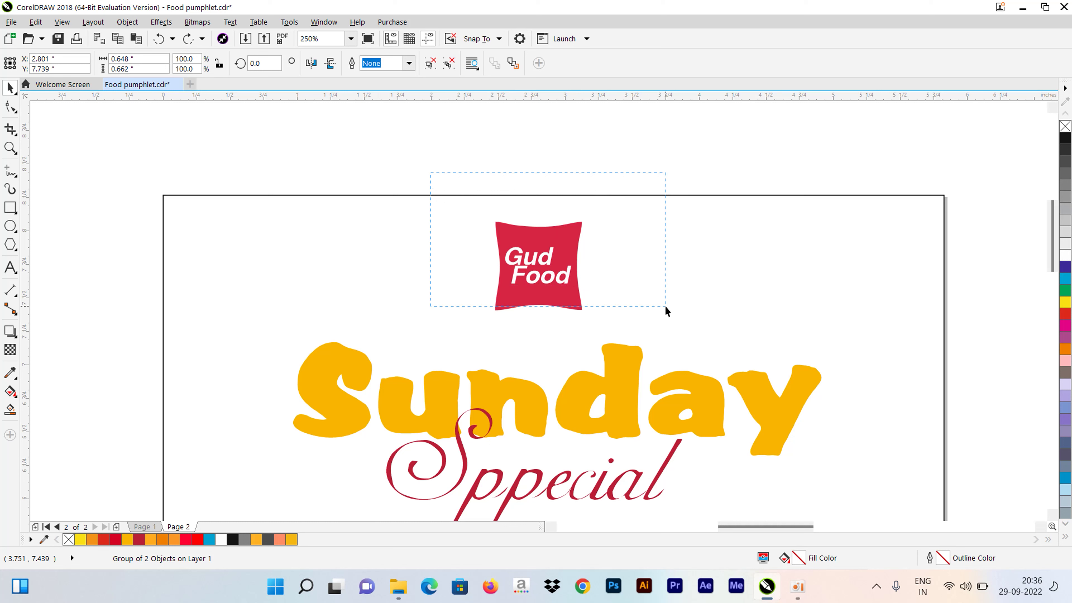
{"action": "left_click_drag", "start_coordinate": [454, 162], "coordinate": [646, 334]}
Centre the Gud Food logo horizontally on the page
{"action": "left_click", "coordinate": [648, 277], "text": "shift"}
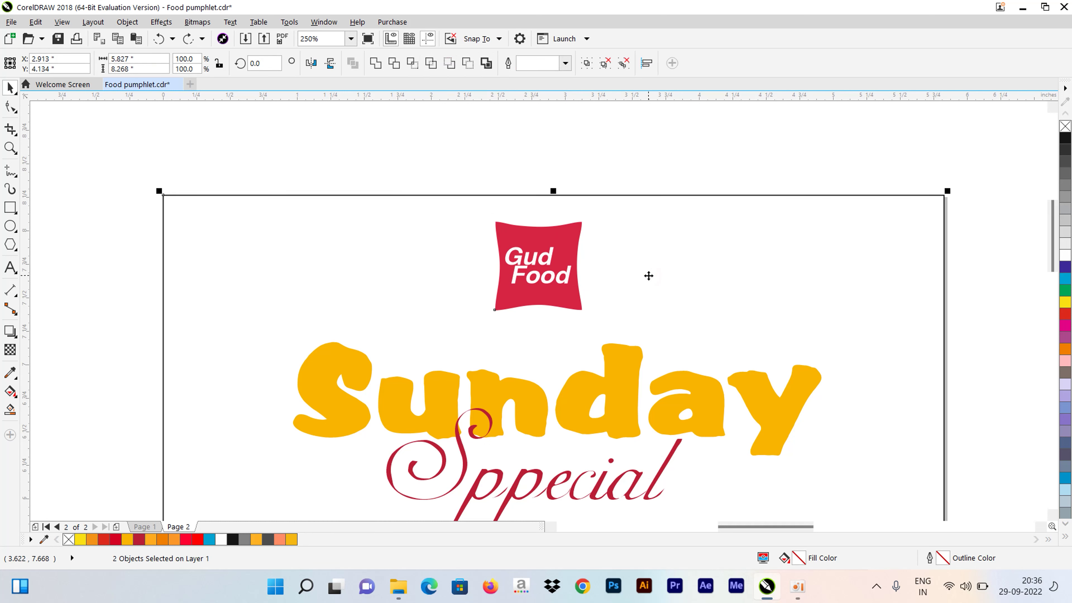
{"action": "key", "text": "c"}
{"action": "left_click", "coordinate": [589, 157]}
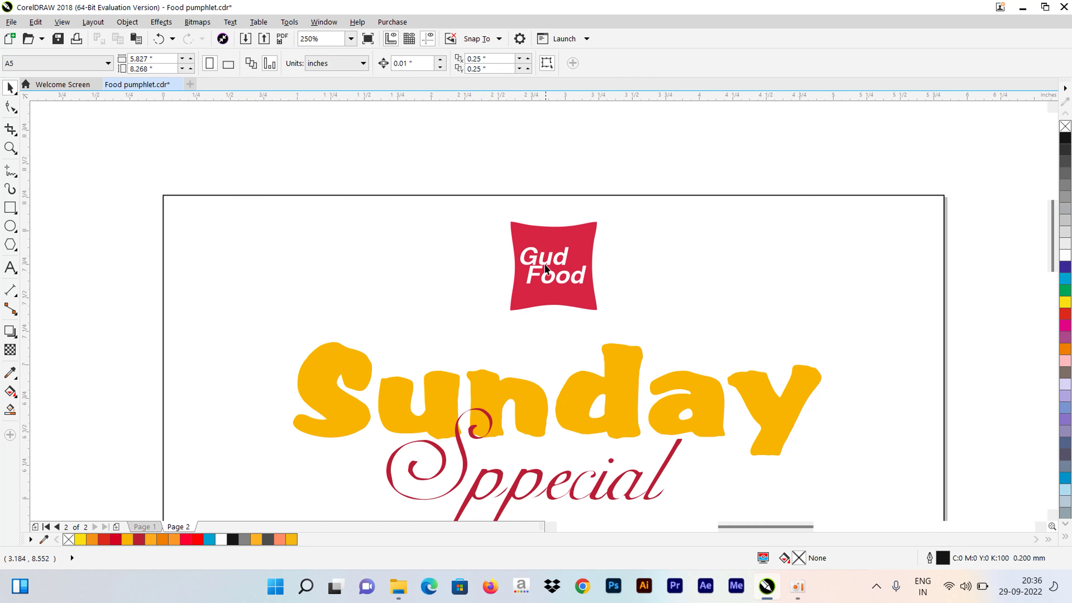
Place the breakfast plate image onto the red curved band
{"action": "scroll", "coordinate": [543, 284], "scroll_direction": "down", "scroll_amount": 3}
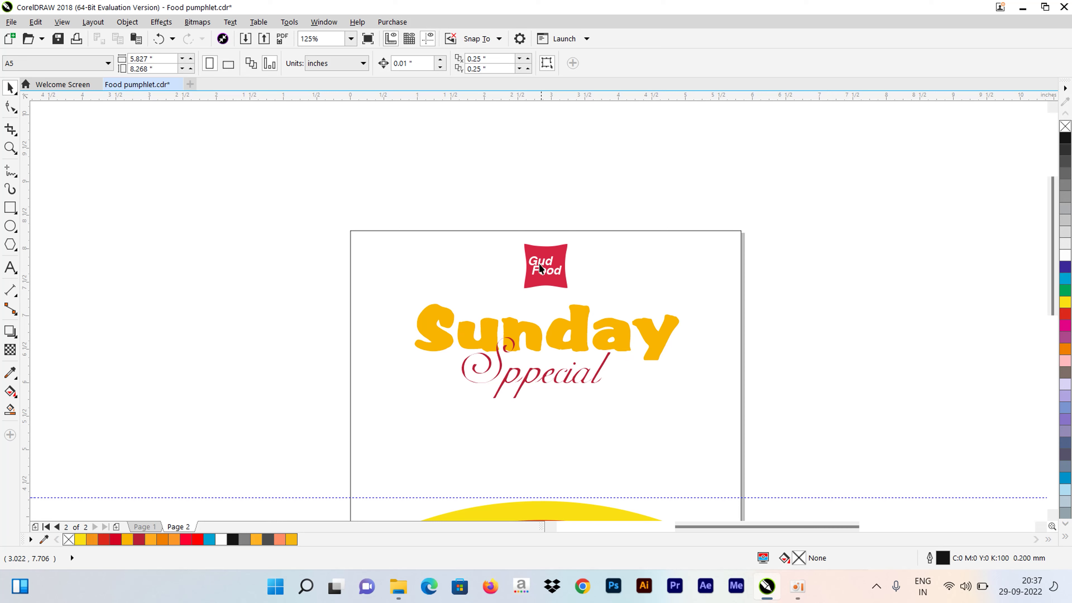
{"action": "scroll", "coordinate": [540, 267], "scroll_direction": "down", "scroll_amount": 3}
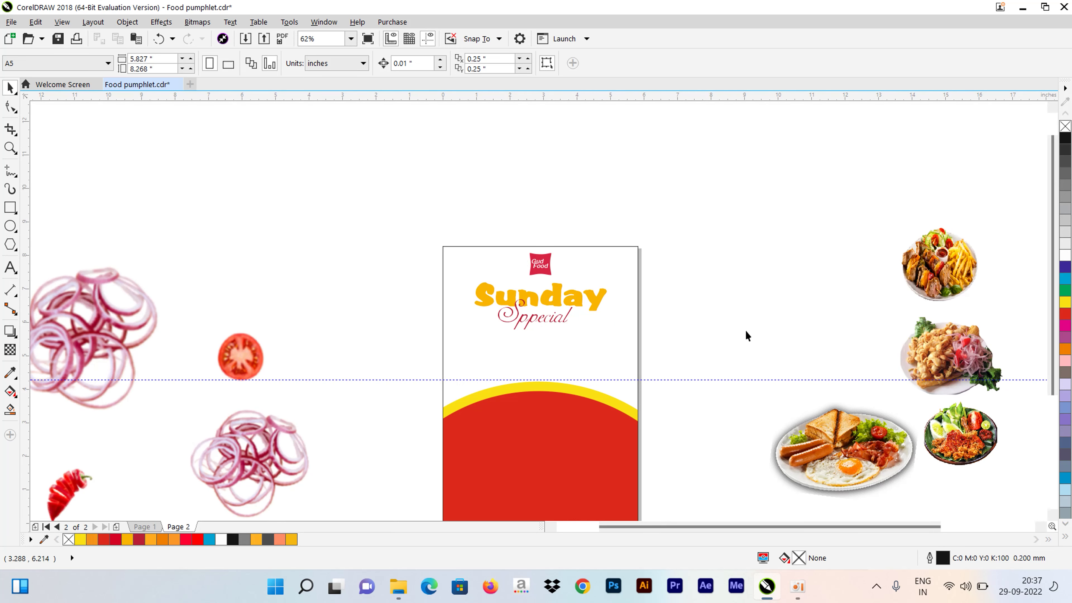
{"action": "scroll", "coordinate": [524, 277], "scroll_direction": "down", "scroll_amount": 1}
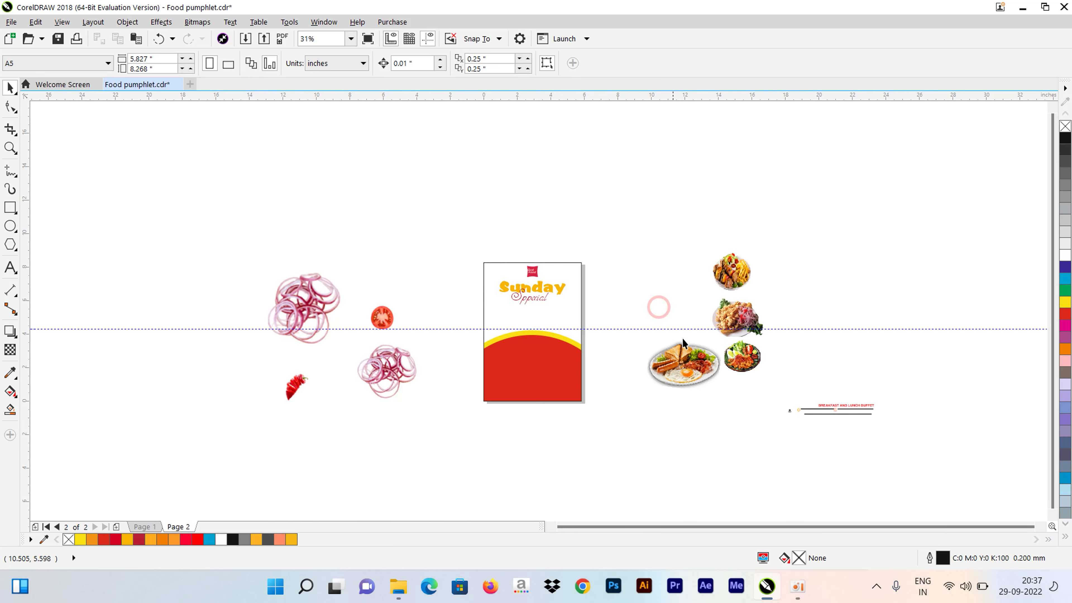
{"action": "left_click_drag", "start_coordinate": [673, 358], "coordinate": [529, 360]}
{"action": "scroll", "coordinate": [529, 354], "scroll_direction": "up", "scroll_amount": 2}
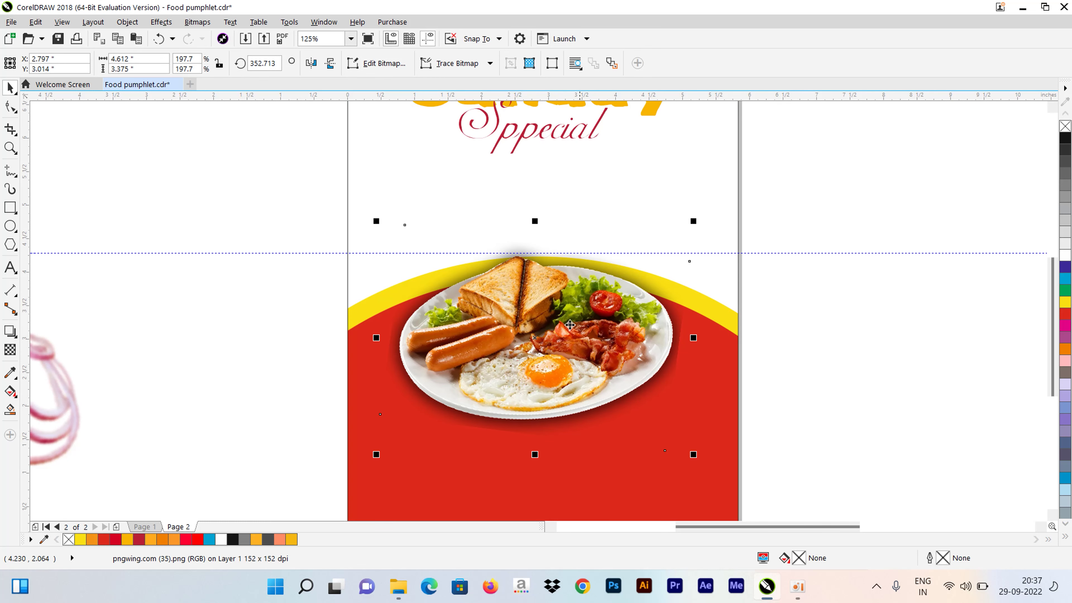
{"action": "left_click_drag", "start_coordinate": [532, 337], "coordinate": [531, 386]}
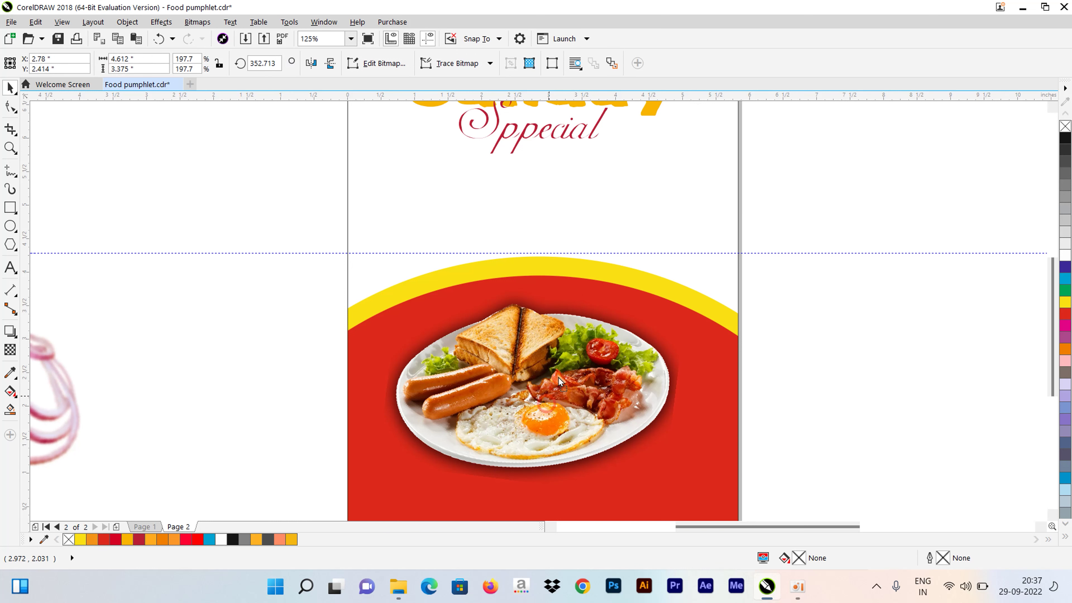
{"action": "left_click_drag", "start_coordinate": [547, 408], "coordinate": [554, 384]}
{"action": "left_click", "coordinate": [792, 340]}
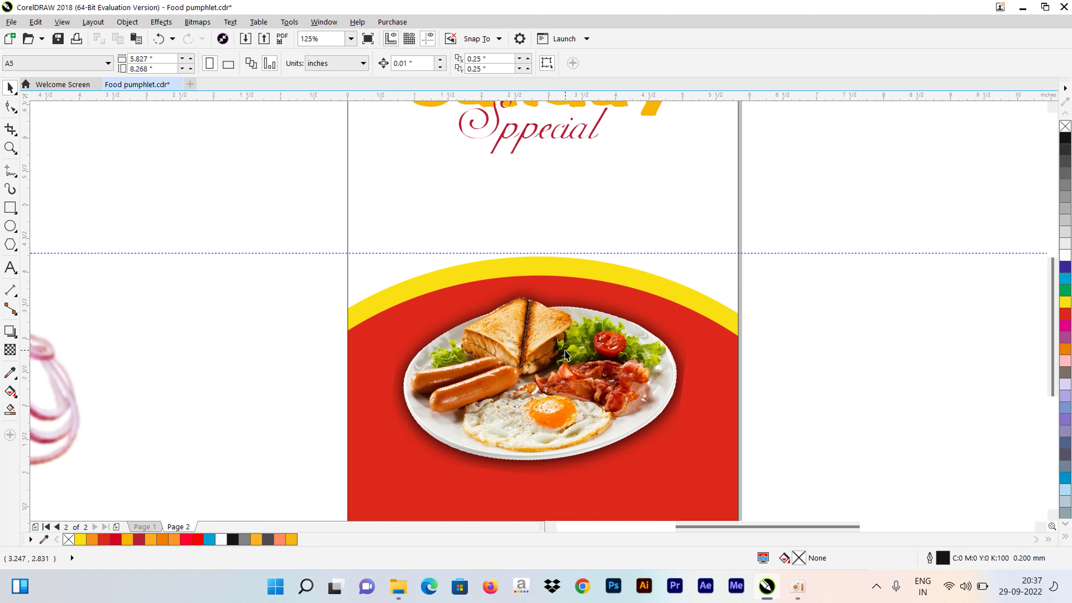
{"action": "scroll", "coordinate": [566, 355], "scroll_direction": "down", "scroll_amount": 1}
{"action": "scroll", "coordinate": [578, 355], "scroll_direction": "up", "scroll_amount": 1}
Copy the circle group out of the PowerClip and paste a 28.8% copy below the page
{"action": "scroll", "coordinate": [577, 368], "scroll_direction": "down", "scroll_amount": 1}
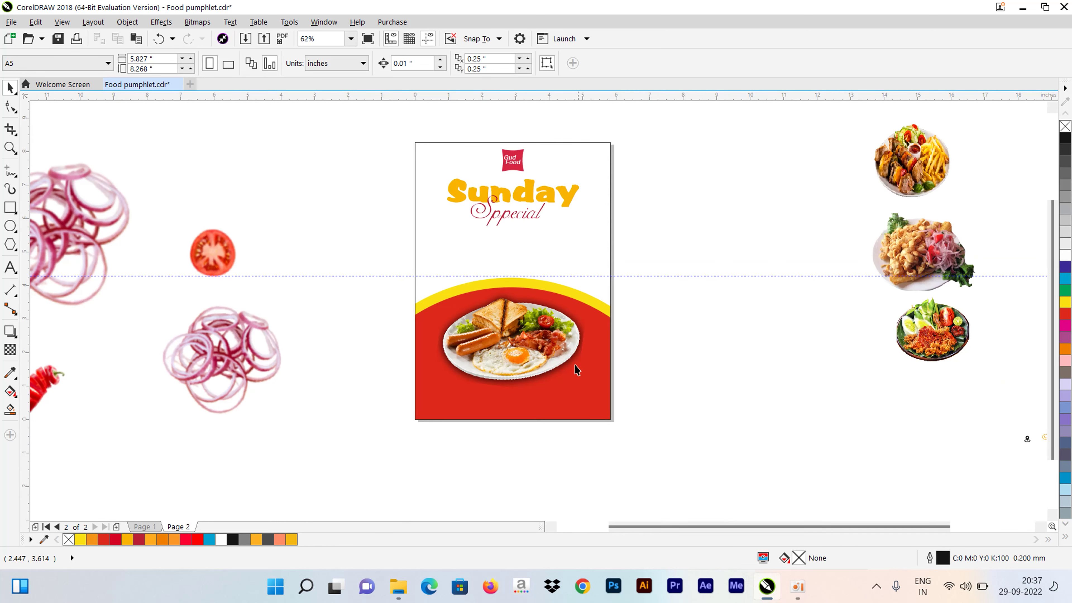
{"action": "left_click", "coordinate": [577, 371]}
{"action": "left_click", "coordinate": [426, 419]}
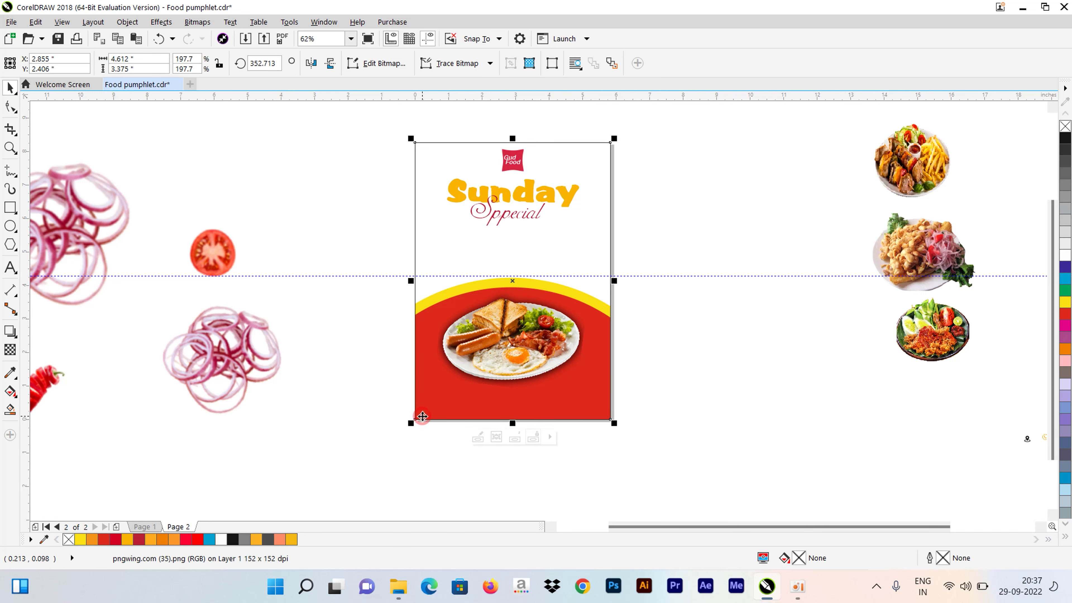
{"action": "left_click", "coordinate": [513, 438]}
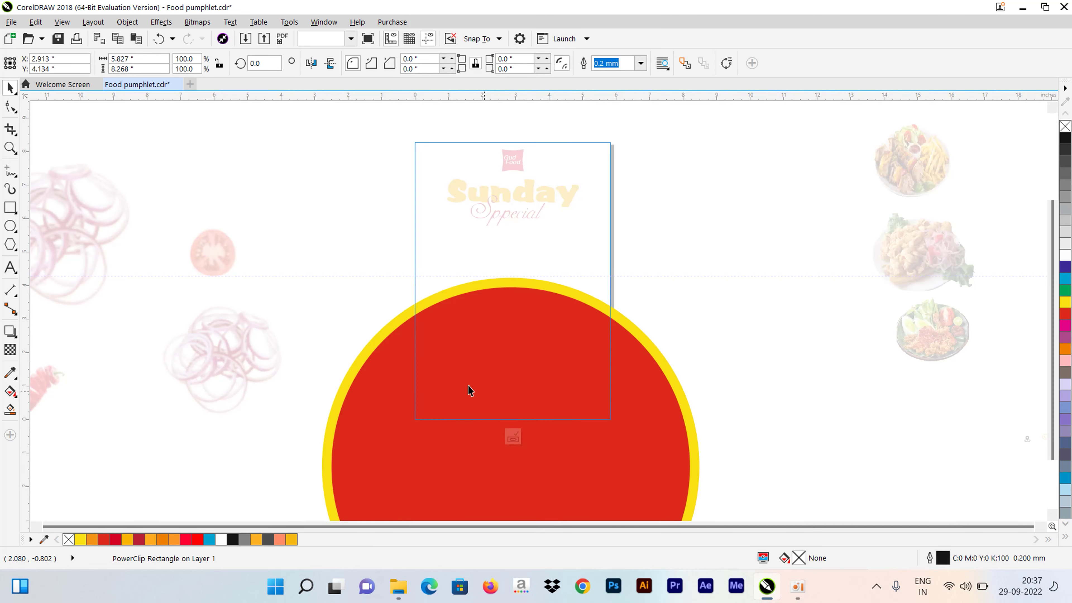
{"action": "left_click_drag", "start_coordinate": [366, 270], "coordinate": [636, 484]}
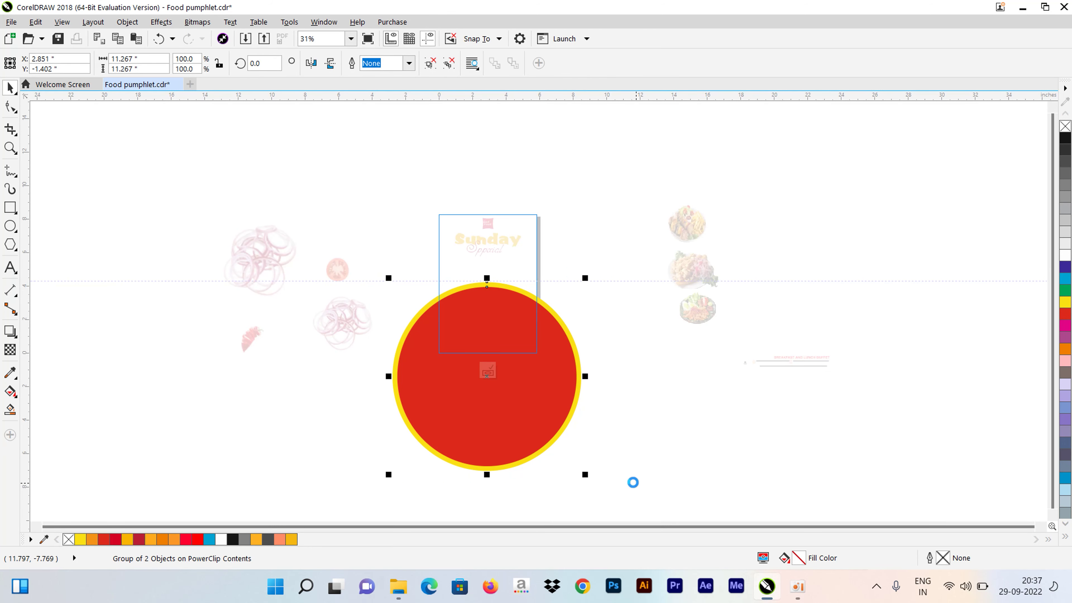
{"action": "left_click", "coordinate": [489, 370]}
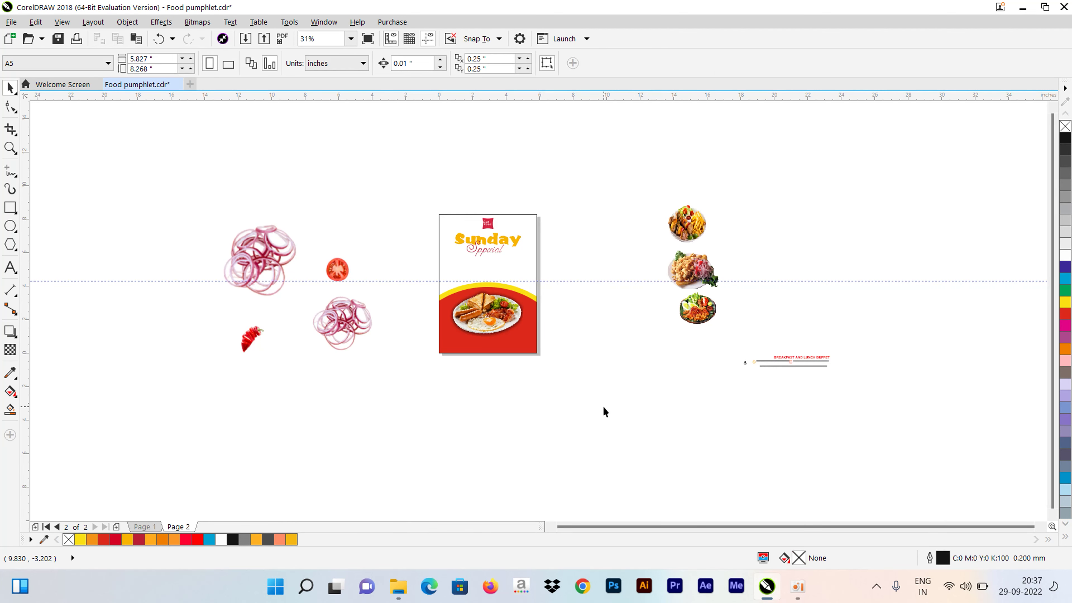
{"action": "key", "text": "ctrl+z"}
{"action": "left_click_drag", "start_coordinate": [581, 470], "coordinate": [520, 412]}
{"action": "scroll", "coordinate": [499, 286], "scroll_direction": "up", "scroll_amount": 1}
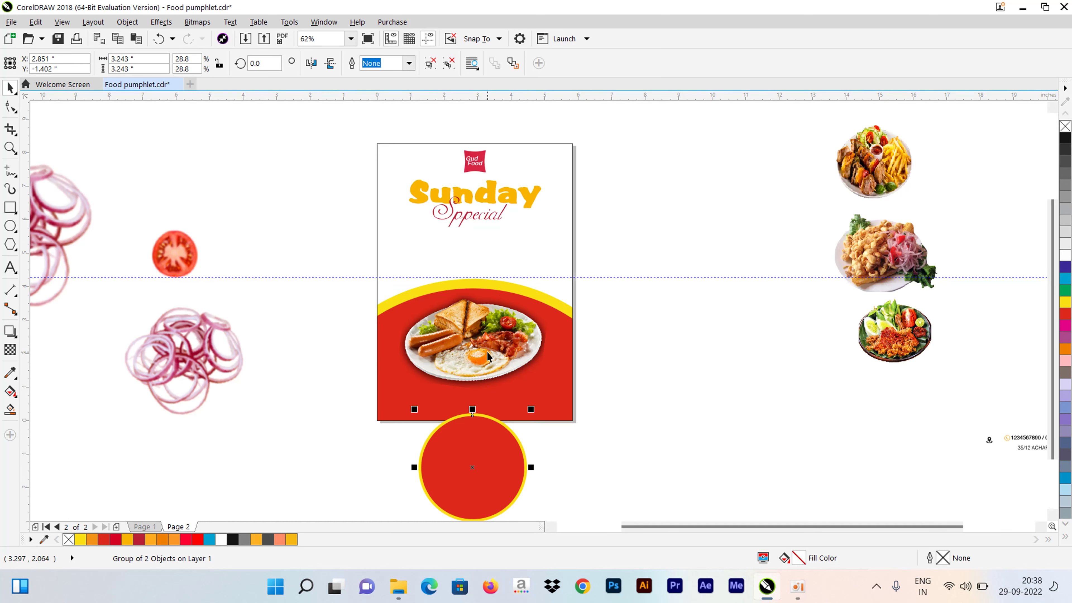
Shrink the circle copy onto the page's left, bring the plate forward, and ungroup the circle
{"action": "left_click_drag", "start_coordinate": [464, 448], "coordinate": [415, 289]}
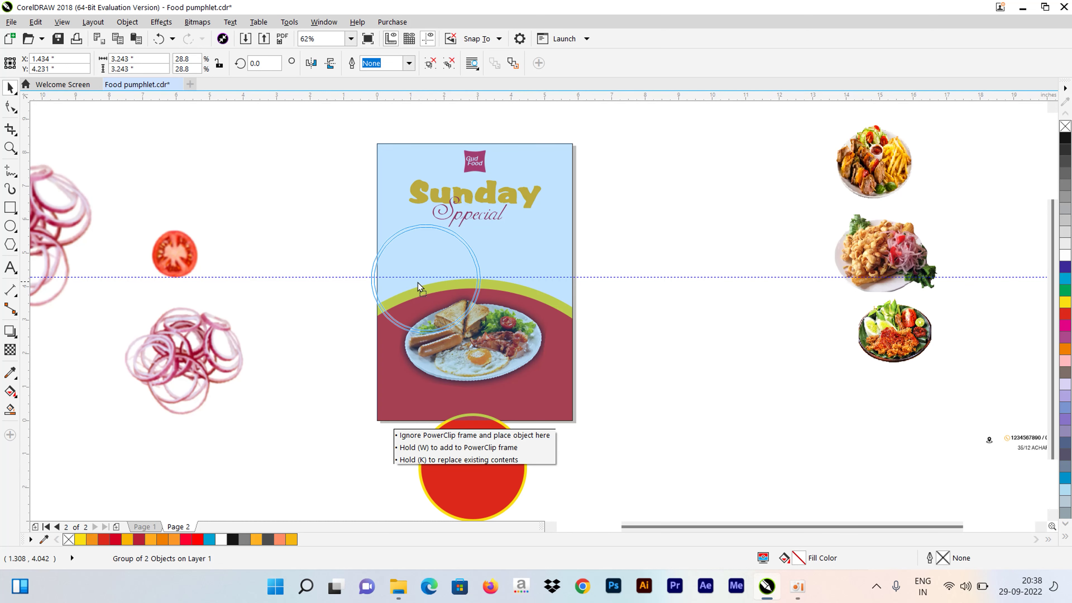
{"action": "left_click_drag", "start_coordinate": [477, 340], "coordinate": [424, 295]}
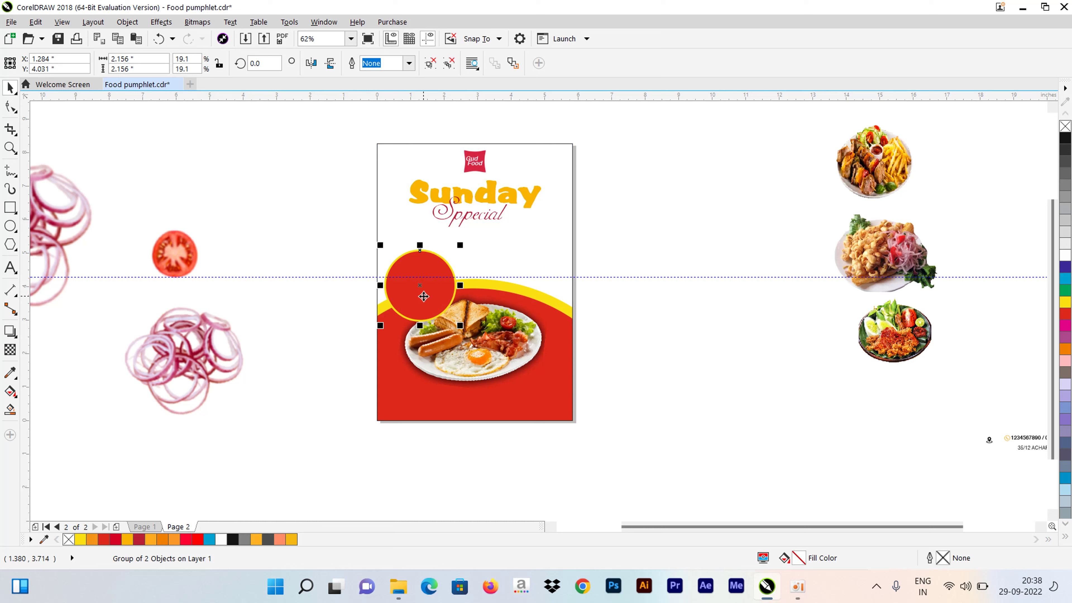
{"action": "left_click", "coordinate": [480, 348]}
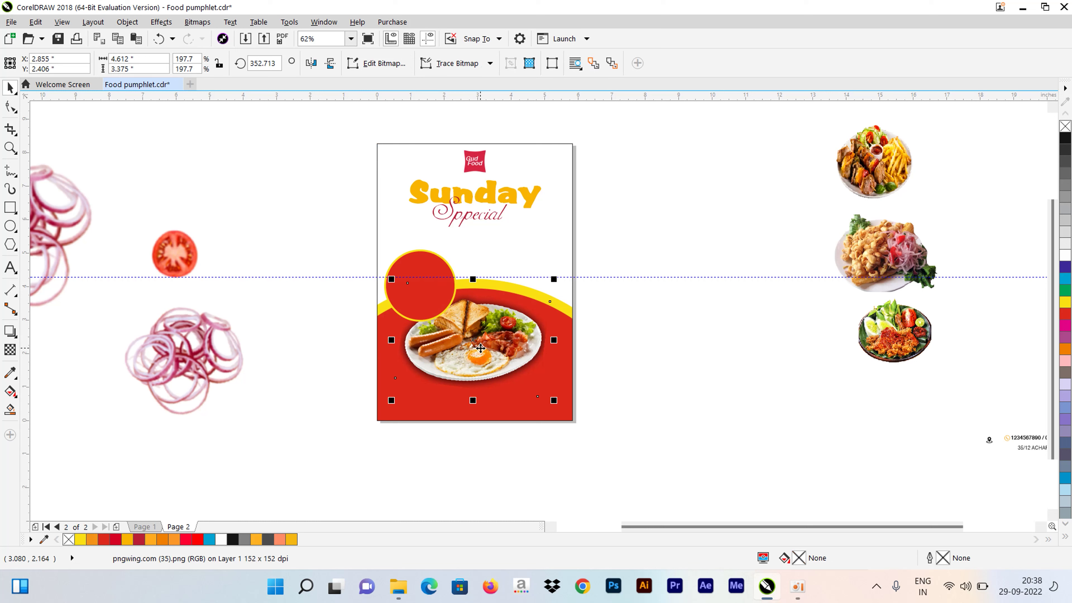
{"action": "key", "text": "shift+Page_Up"}
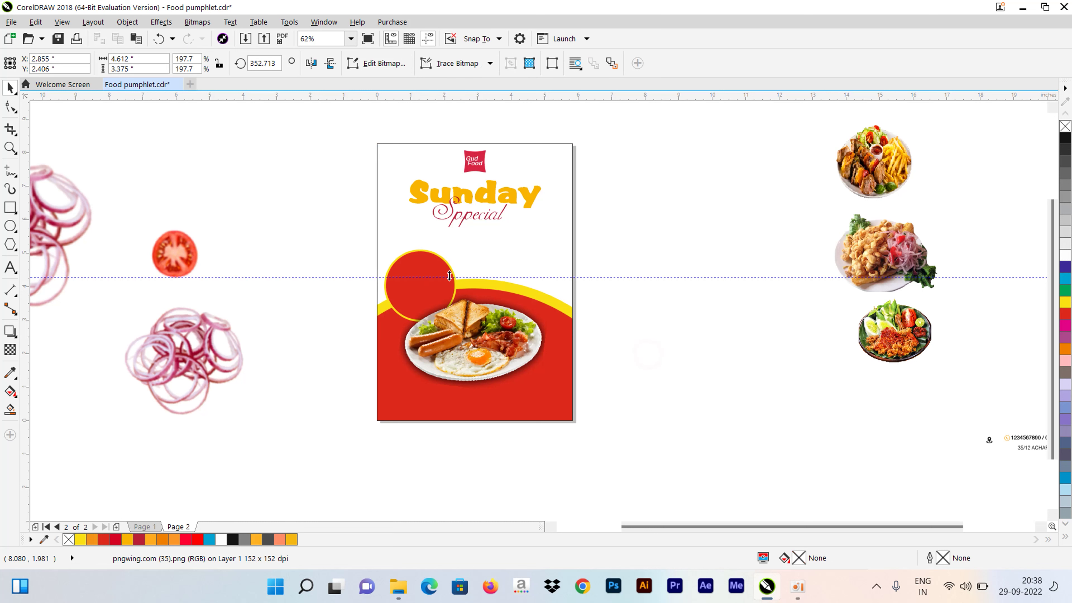
{"action": "left_click", "coordinate": [426, 269]}
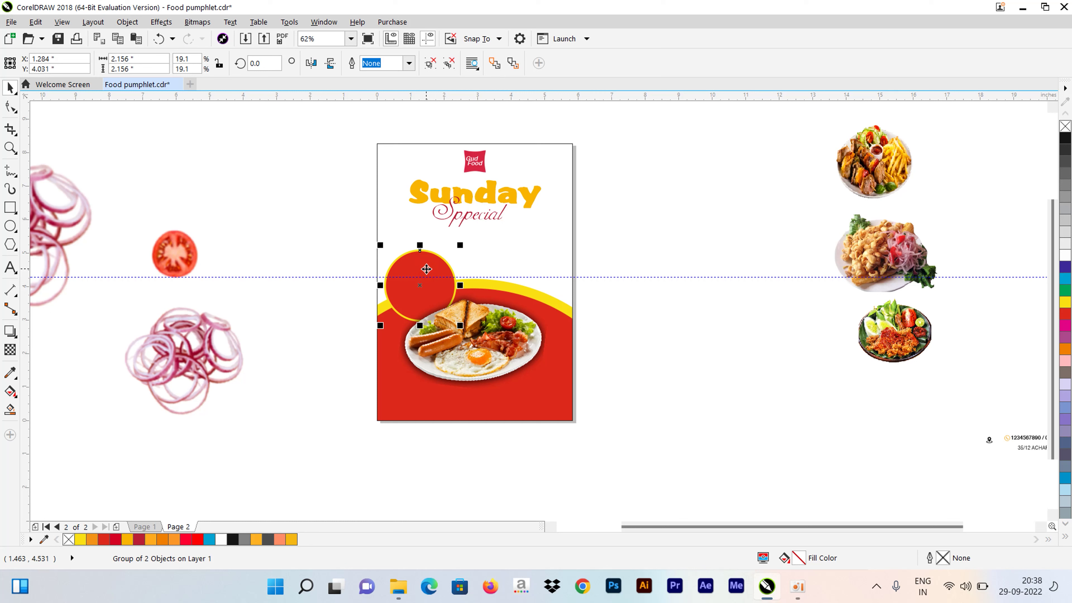
{"action": "key", "text": "ctrl+u"}
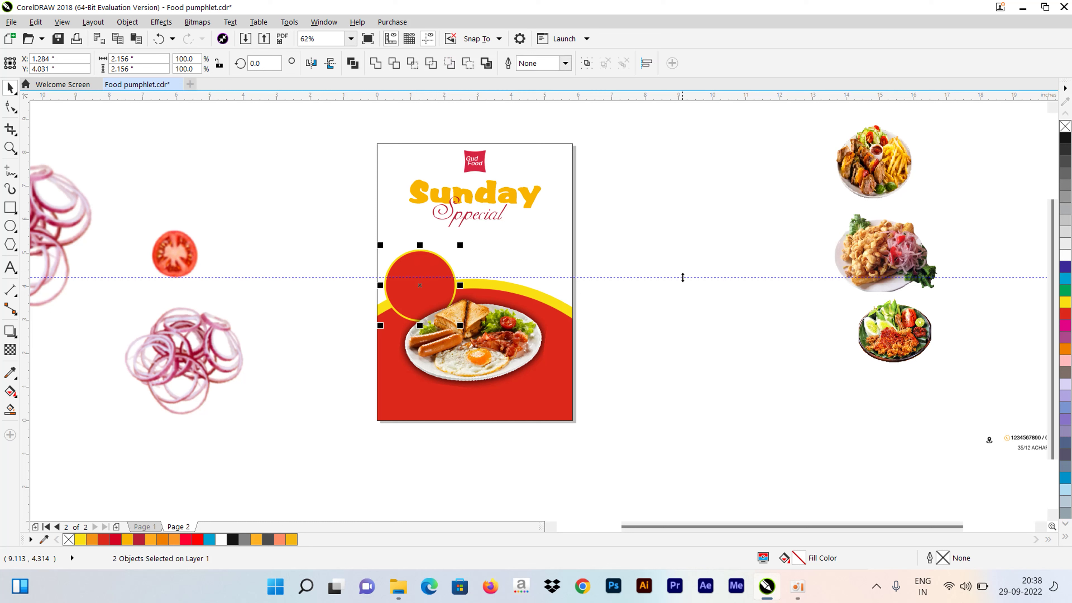
{"action": "left_click", "coordinate": [683, 278]}
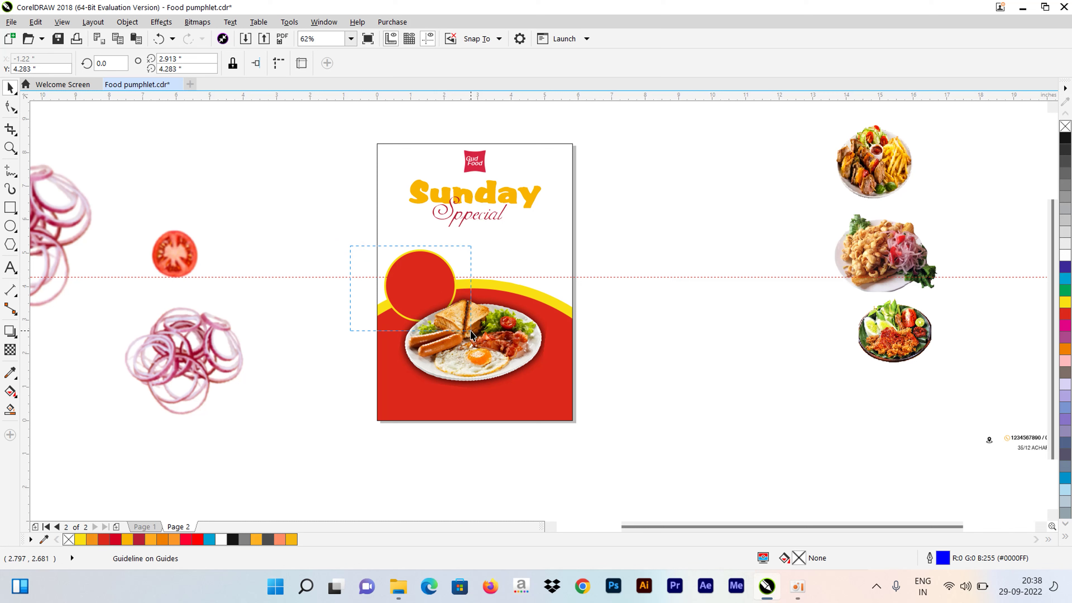
Duplicate the red circle to its right and scale both circles to 92.8%
{"action": "left_click_drag", "start_coordinate": [438, 315], "coordinate": [468, 325]}
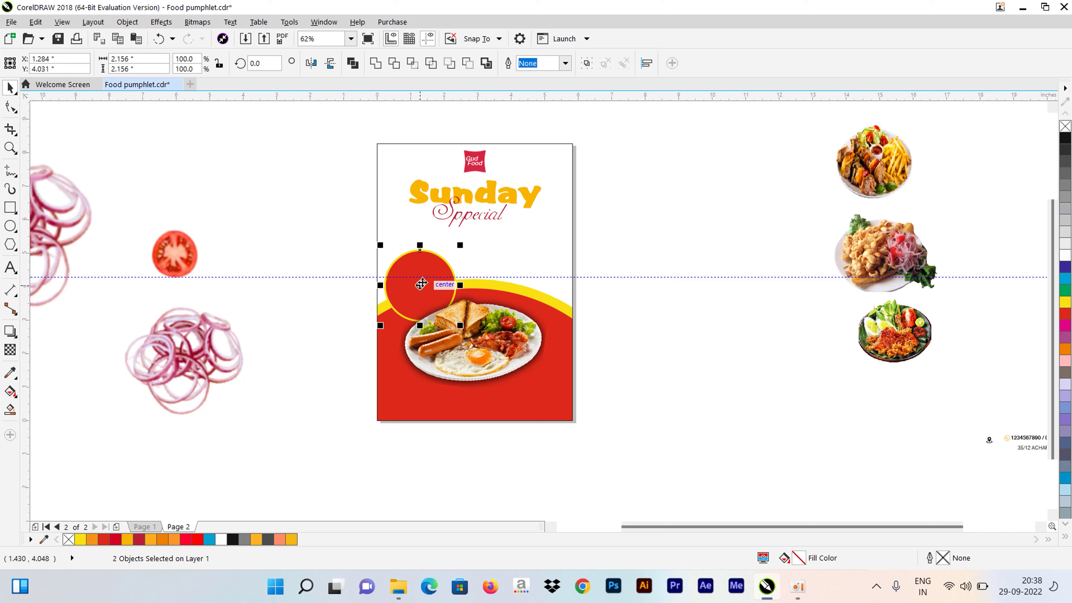
{"action": "left_click_drag", "start_coordinate": [420, 284], "coordinate": [498, 270]}
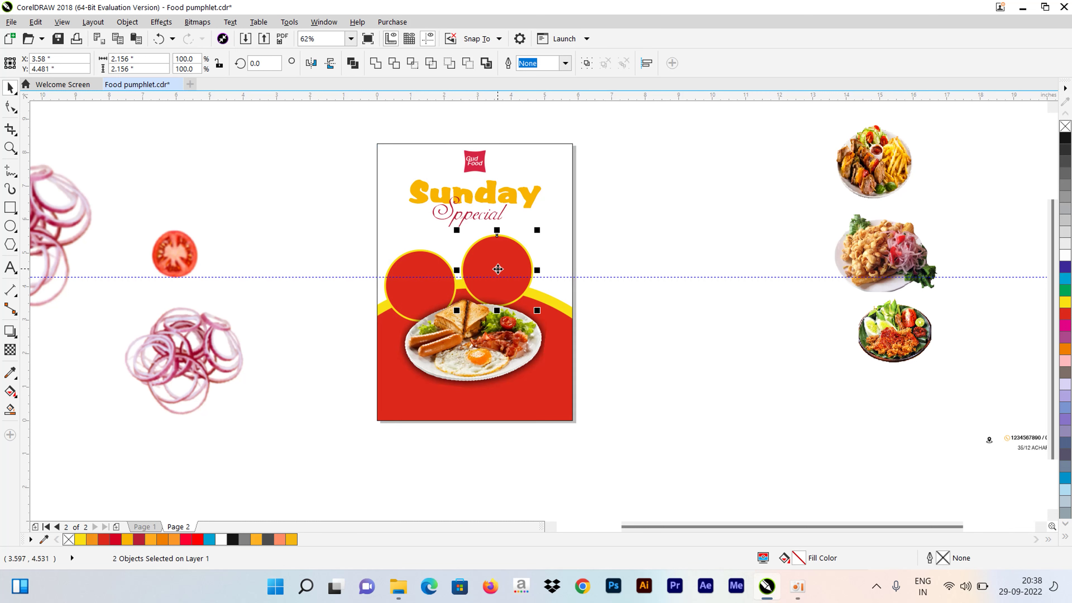
{"action": "mouse_move", "coordinate": [325, 235]}
{"action": "left_mouse_down"}
{"action": "mouse_move", "coordinate": [610, 283]}
{"action": "mouse_move", "coordinate": [613, 342]}
{"action": "mouse_move", "coordinate": [598, 310]}
{"action": "left_mouse_up"}
{"action": "left_click_drag", "start_coordinate": [313, 231], "coordinate": [516, 318]}
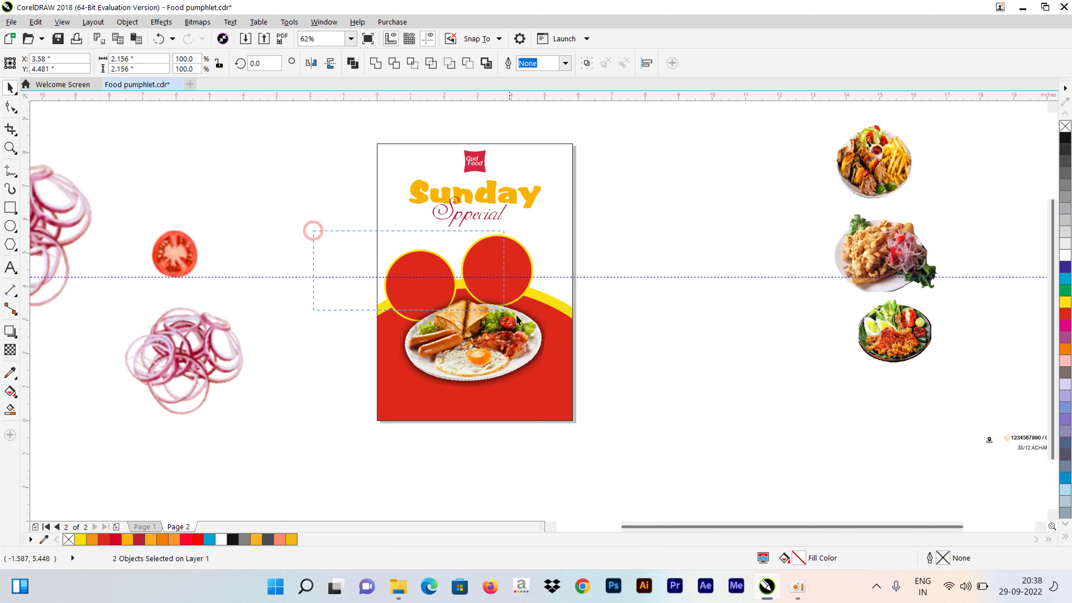
{"action": "left_click_drag", "start_coordinate": [621, 352], "coordinate": [619, 350]}
{"action": "left_click_drag", "start_coordinate": [541, 309], "coordinate": [527, 320]}
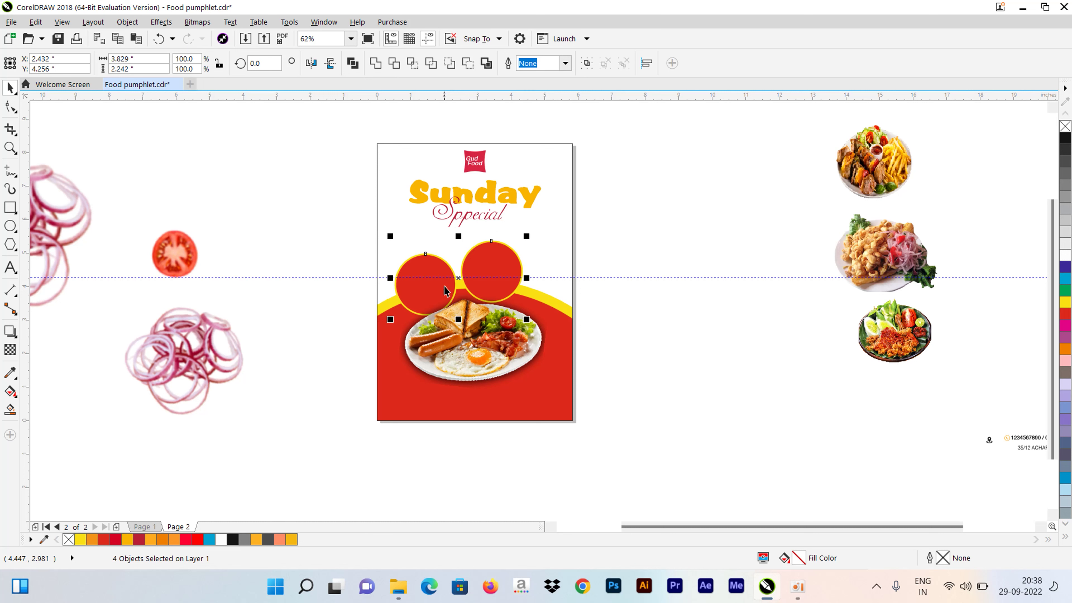
{"action": "left_click_drag", "start_coordinate": [455, 280], "coordinate": [446, 283]}
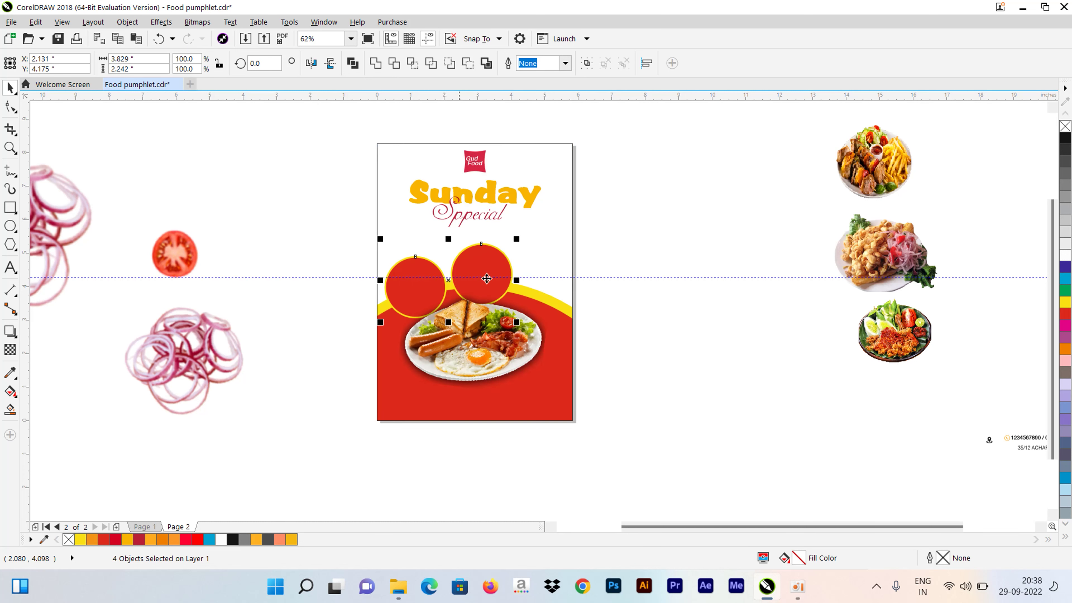
Add a third circle at the right, group all three, and centre them on the page
{"action": "left_click_drag", "start_coordinate": [632, 245], "coordinate": [562, 323]}
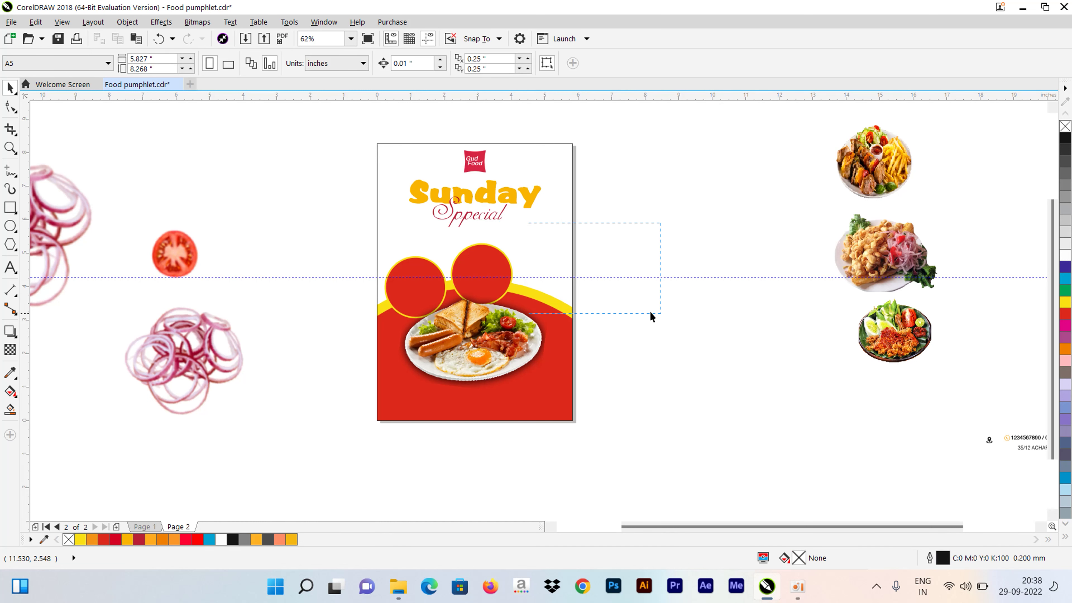
{"action": "left_click_drag", "start_coordinate": [650, 313], "coordinate": [444, 312]}
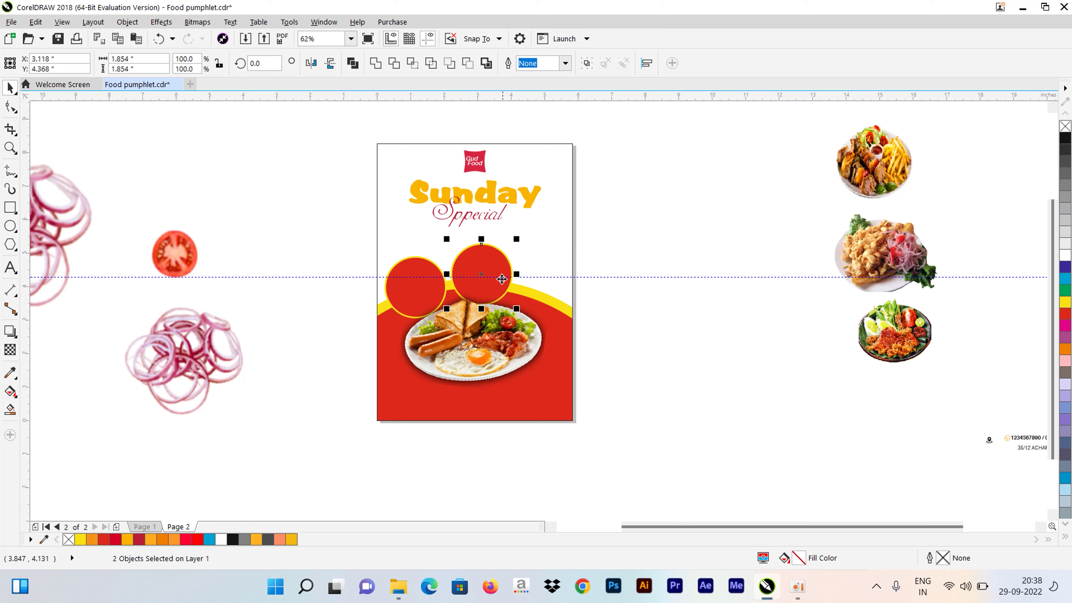
{"action": "left_click_drag", "start_coordinate": [494, 279], "coordinate": [545, 291]}
{"action": "left_click_drag", "start_coordinate": [314, 239], "coordinate": [659, 321]}
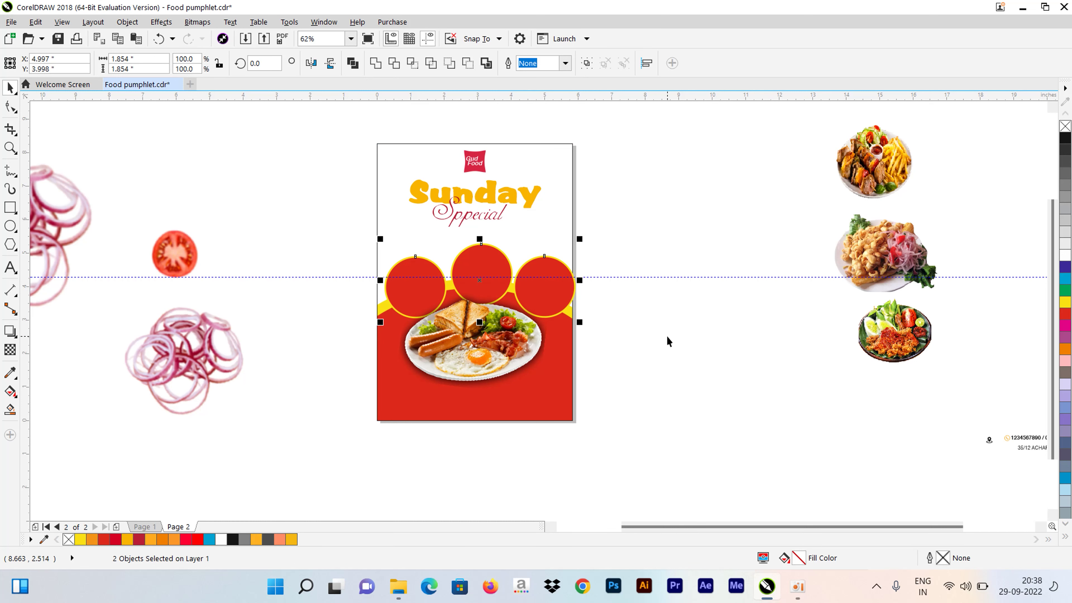
{"action": "key", "text": "ctrl+g"}
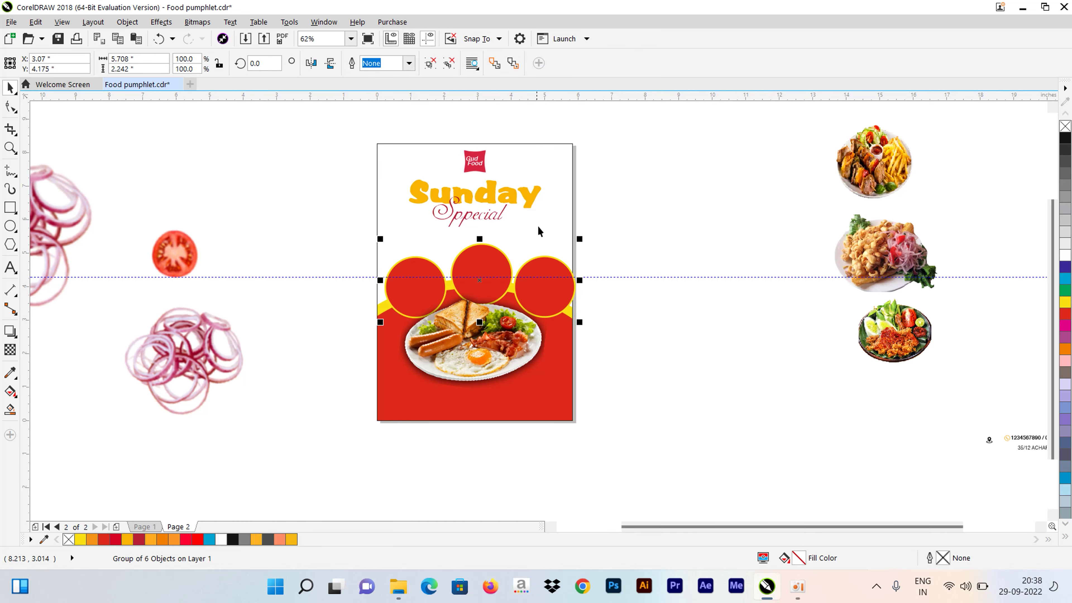
{"action": "left_click", "coordinate": [542, 227], "text": "shift"}
{"action": "key", "text": "c"}
Ungroup the three circles and move the kebab-and-fries photo closer to the page
{"action": "left_click", "coordinate": [662, 253]}
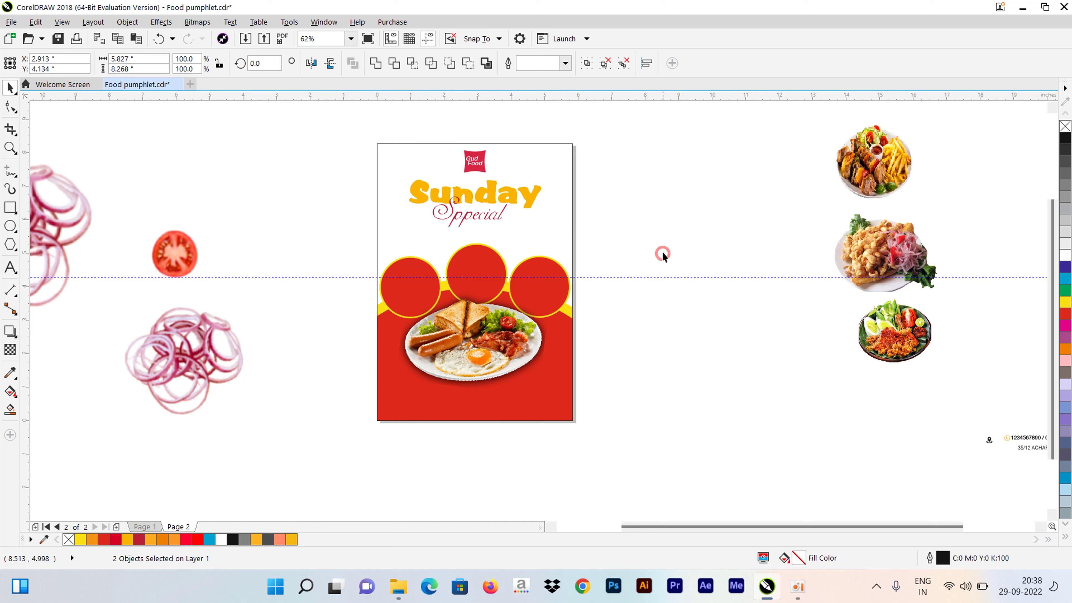
{"action": "left_click", "coordinate": [488, 282]}
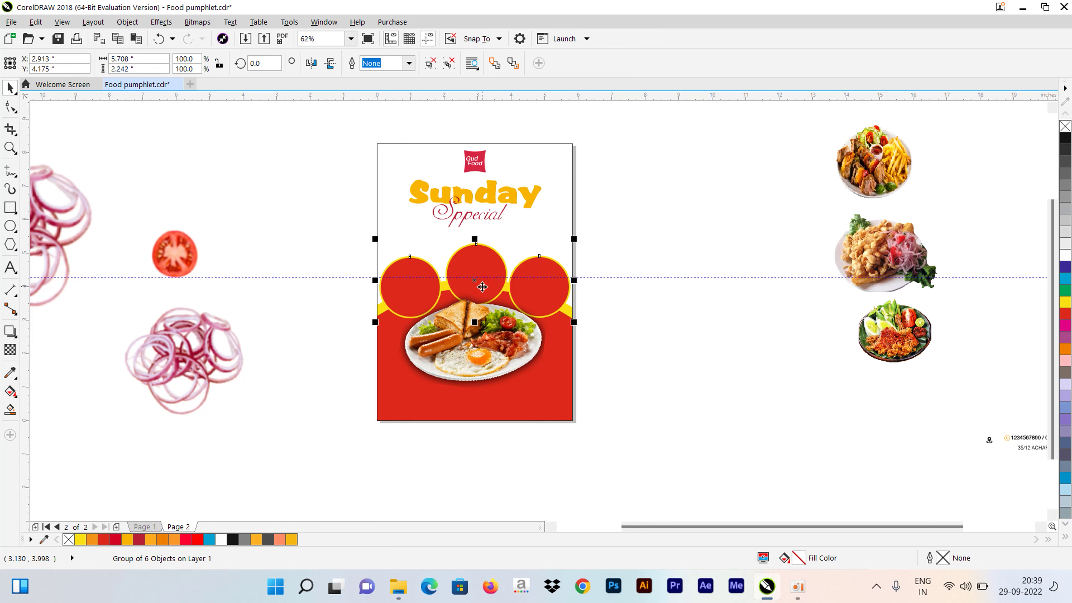
{"action": "key", "text": "ctrl+u"}
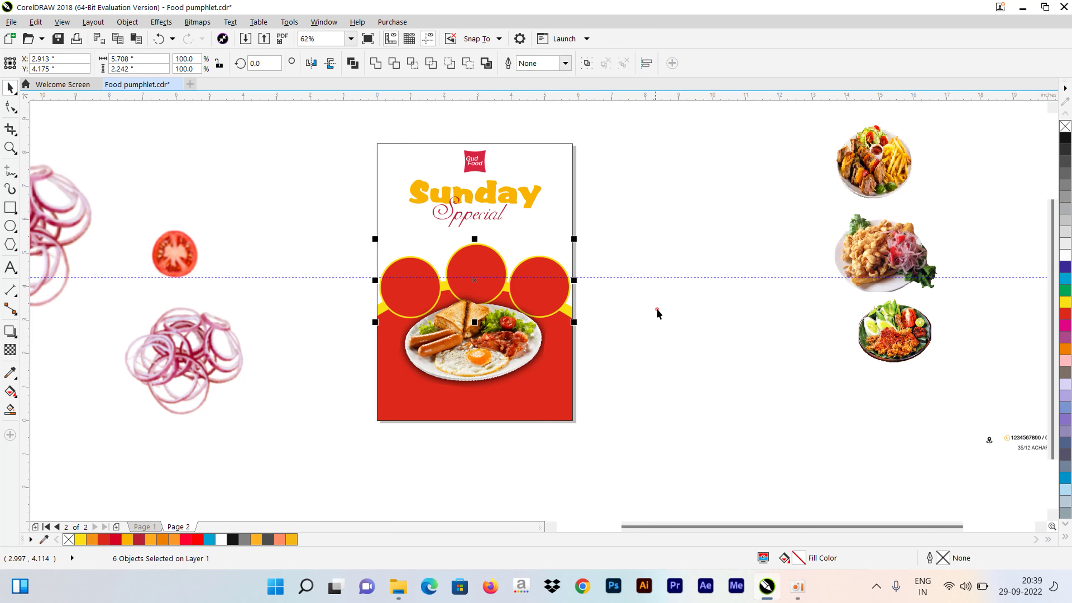
{"action": "left_click", "coordinate": [657, 310]}
{"action": "mouse_move", "coordinate": [871, 166]}
{"action": "left_mouse_down"}
{"action": "mouse_move", "coordinate": [702, 223]}
{"action": "mouse_move", "coordinate": [643, 222]}
{"action": "left_mouse_up"}
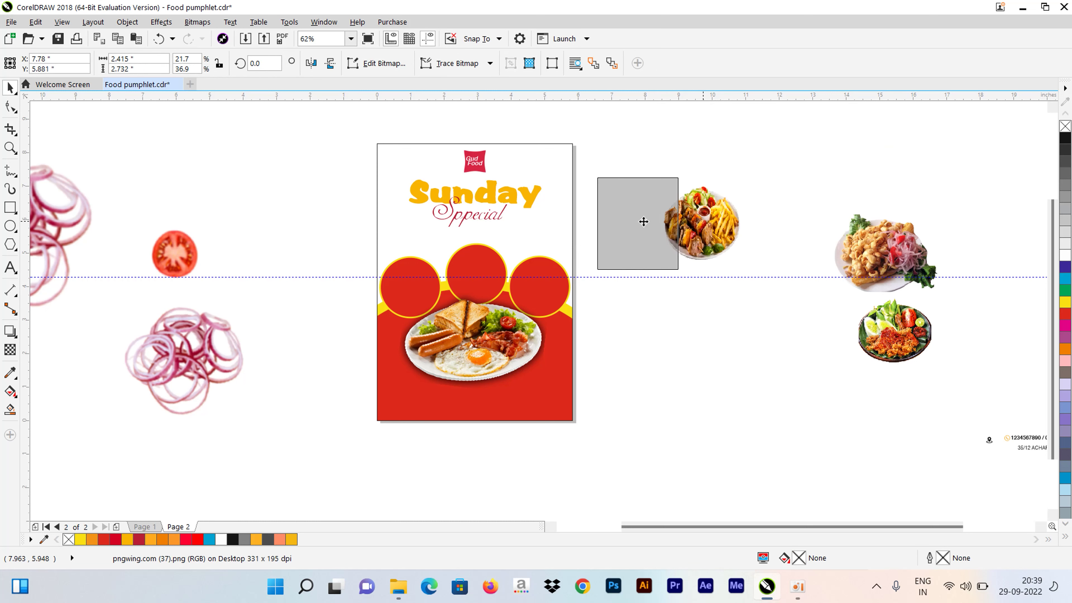
Attempt to PowerClip the first food plate into a red circle and dismiss the invalid-container prompt
{"action": "right_click", "coordinate": [657, 223]}
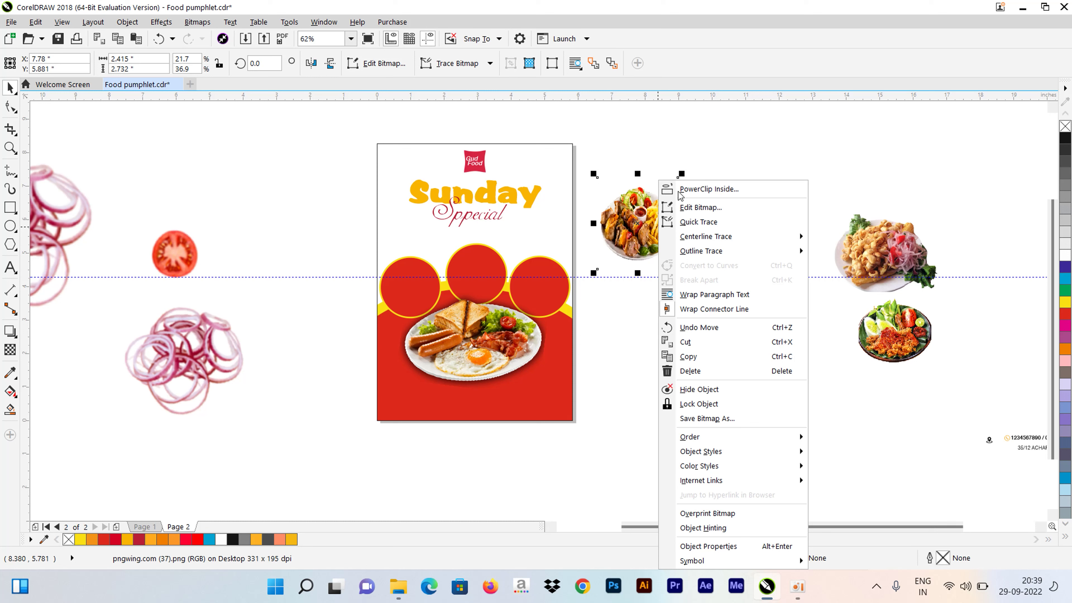
{"action": "left_click", "coordinate": [524, 242]}
{"action": "left_click", "coordinate": [407, 298]}
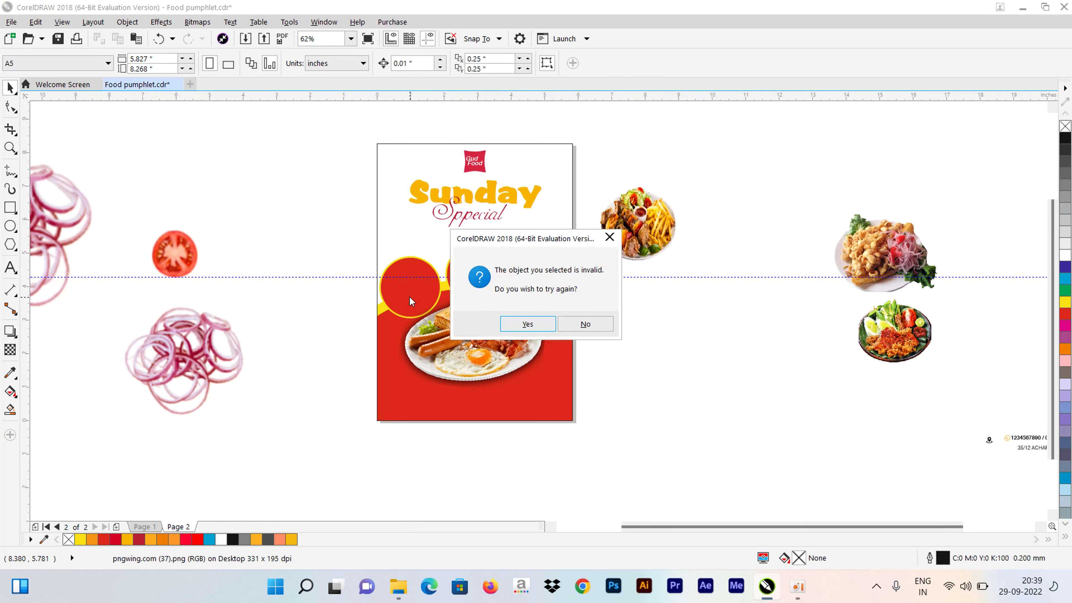
{"action": "left_click", "coordinate": [521, 325]}
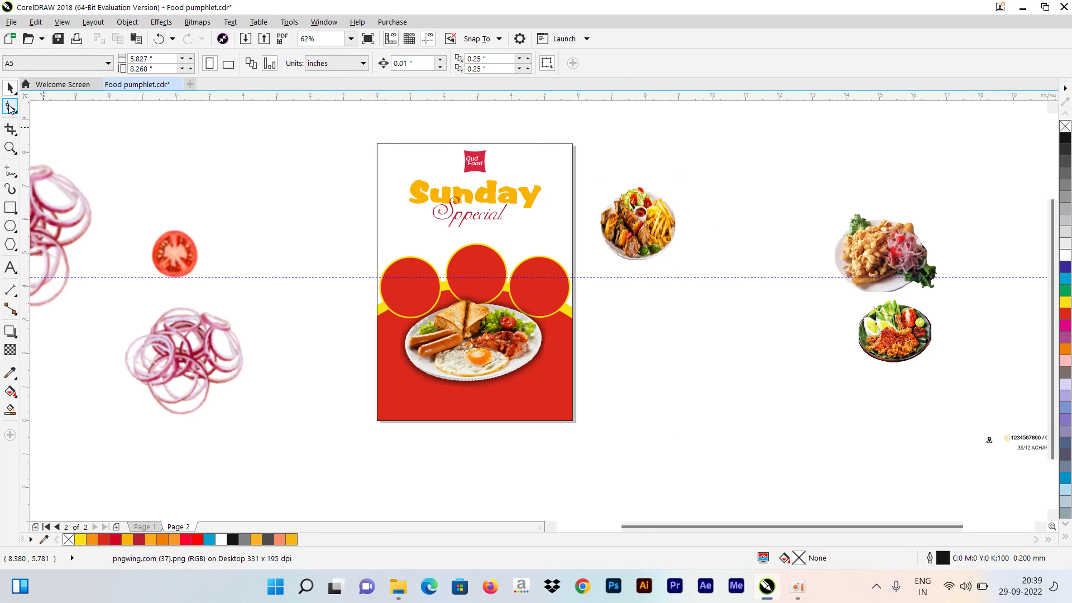
Reselect the food plate and circles, undoing accidental moves of the plate and left circle
{"action": "left_click", "coordinate": [10, 87]}
{"action": "left_click", "coordinate": [414, 297]}
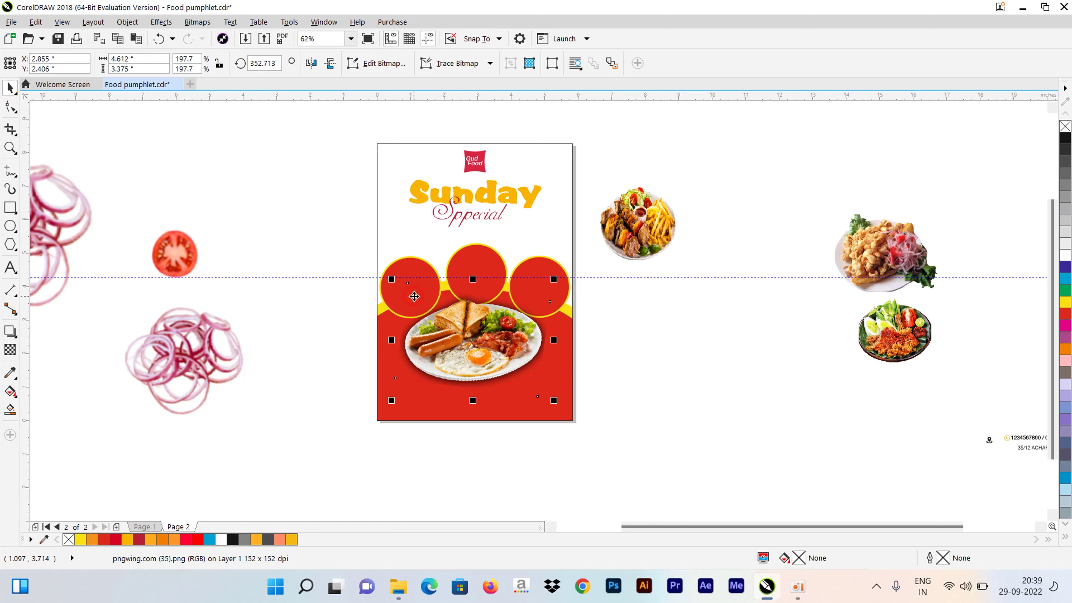
{"action": "left_click", "coordinate": [479, 253]}
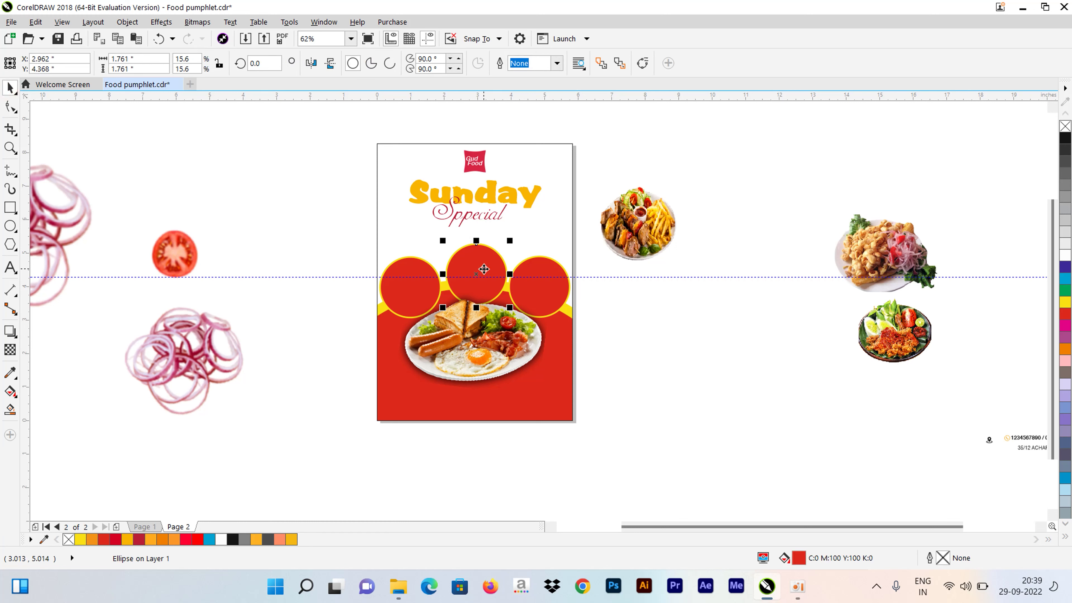
{"action": "left_click", "coordinate": [408, 271]}
{"action": "left_click", "coordinate": [312, 255]}
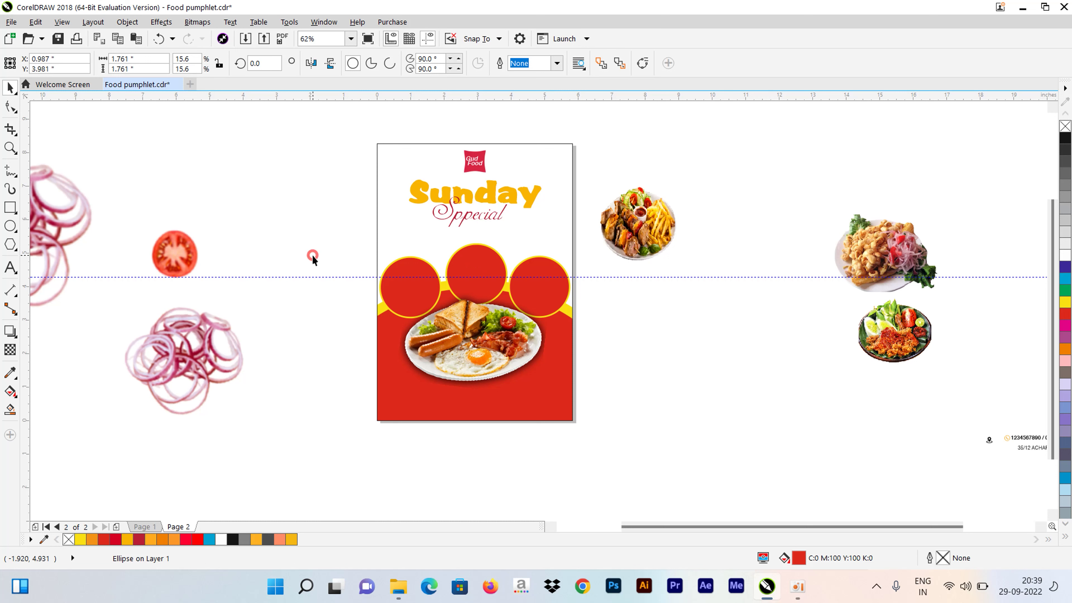
{"action": "left_click_drag", "start_coordinate": [414, 300], "coordinate": [371, 308]}
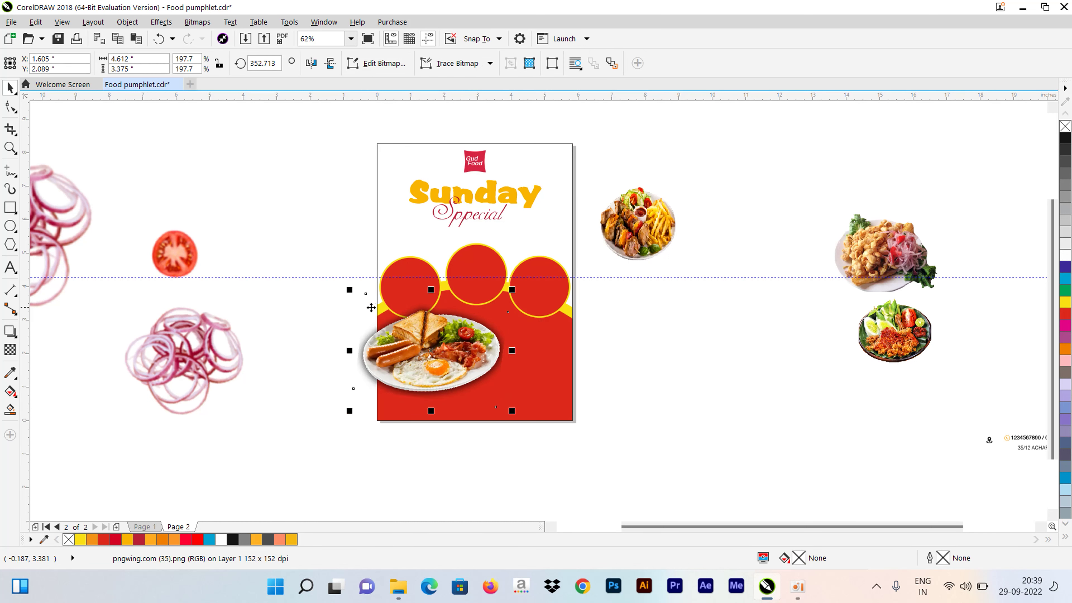
{"action": "key", "text": "ctrl+z"}
{"action": "left_click", "coordinate": [407, 270]}
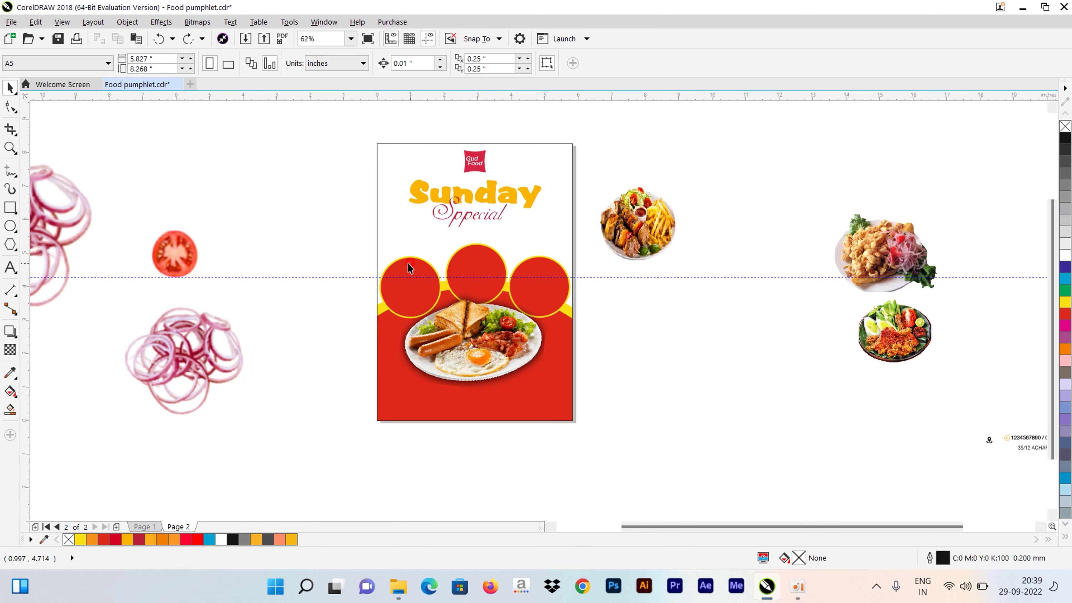
{"action": "left_click_drag", "start_coordinate": [312, 208], "coordinate": [312, 207]}
{"action": "key", "text": "ctrl+z"}
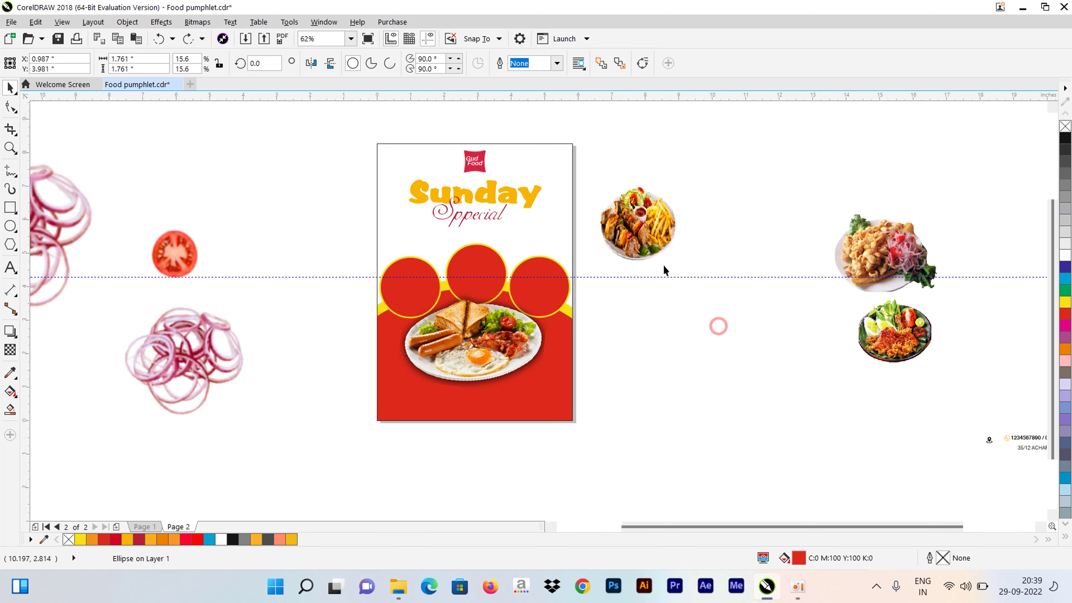
Clip the side food plate into the left red circle and adjust its position inside
{"action": "left_click", "coordinate": [640, 221]}
{"action": "right_click", "coordinate": [641, 221]}
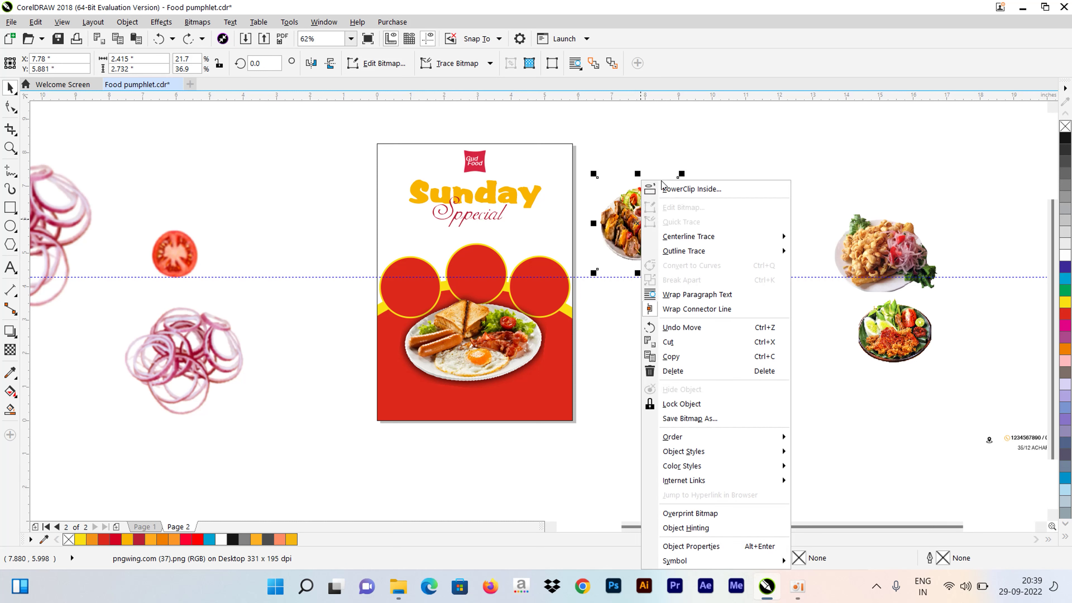
{"action": "key", "text": "Escape"}
{"action": "key", "text": "Escape"}
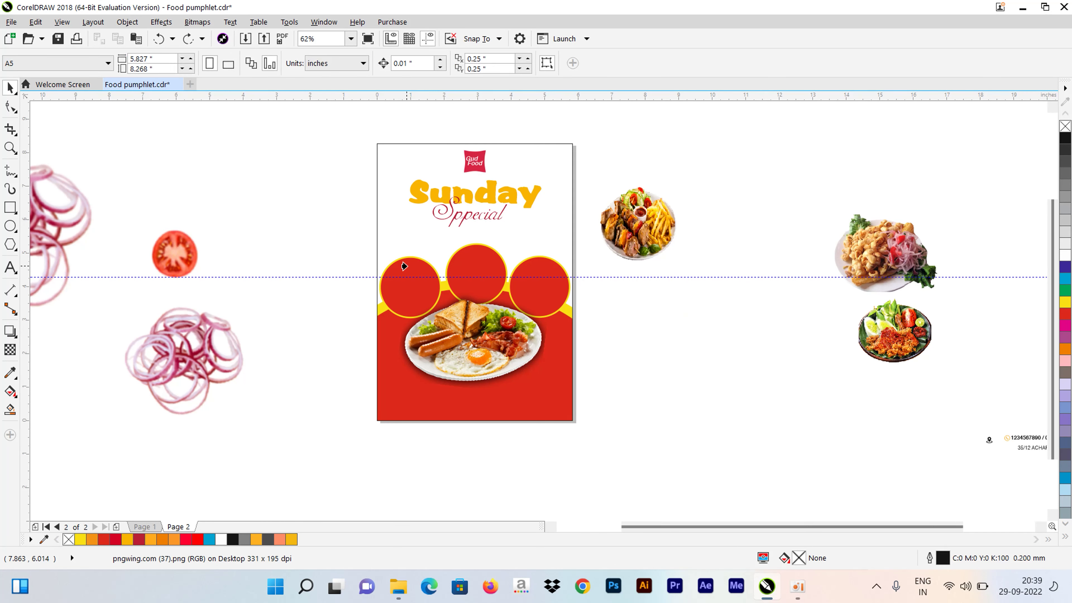
{"action": "left_click", "coordinate": [404, 266]}
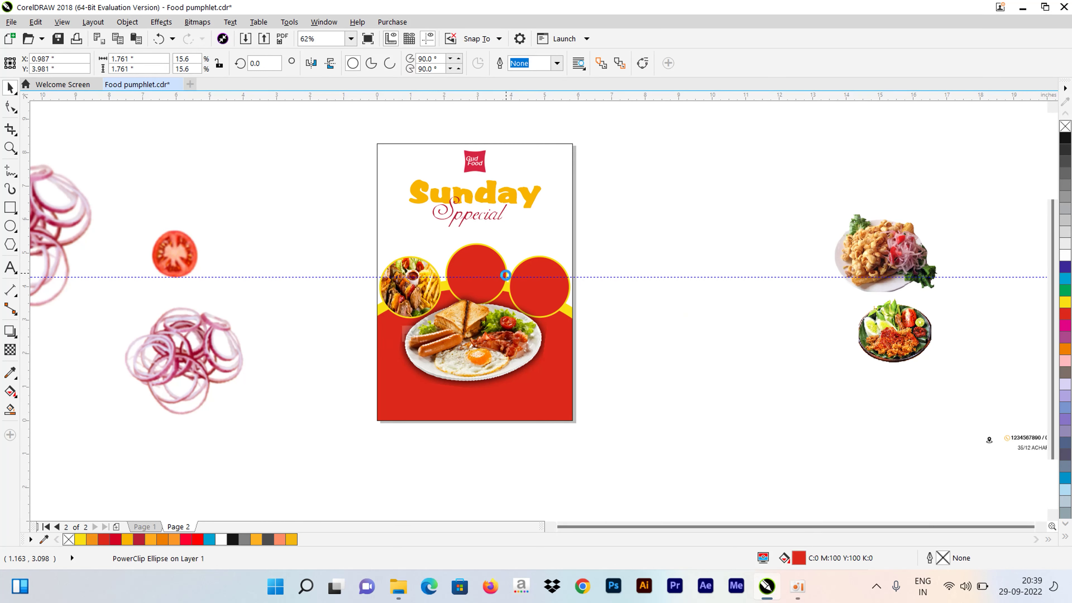
{"action": "left_click", "coordinate": [426, 281], "text": "ctrl"}
{"action": "scroll", "coordinate": [427, 279], "scroll_direction": "up", "scroll_amount": 2}
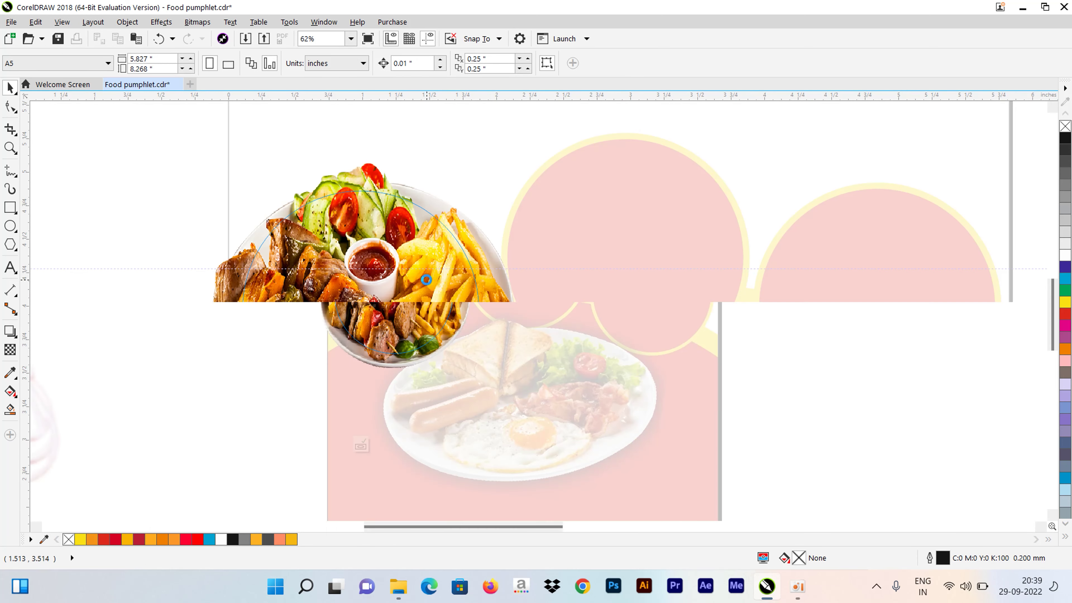
{"action": "scroll", "coordinate": [427, 279], "scroll_direction": "down", "scroll_amount": 1}
{"action": "scroll", "coordinate": [407, 407], "scroll_direction": "down", "scroll_amount": 1}
{"action": "scroll", "coordinate": [311, 374], "scroll_direction": "down", "scroll_amount": 1}
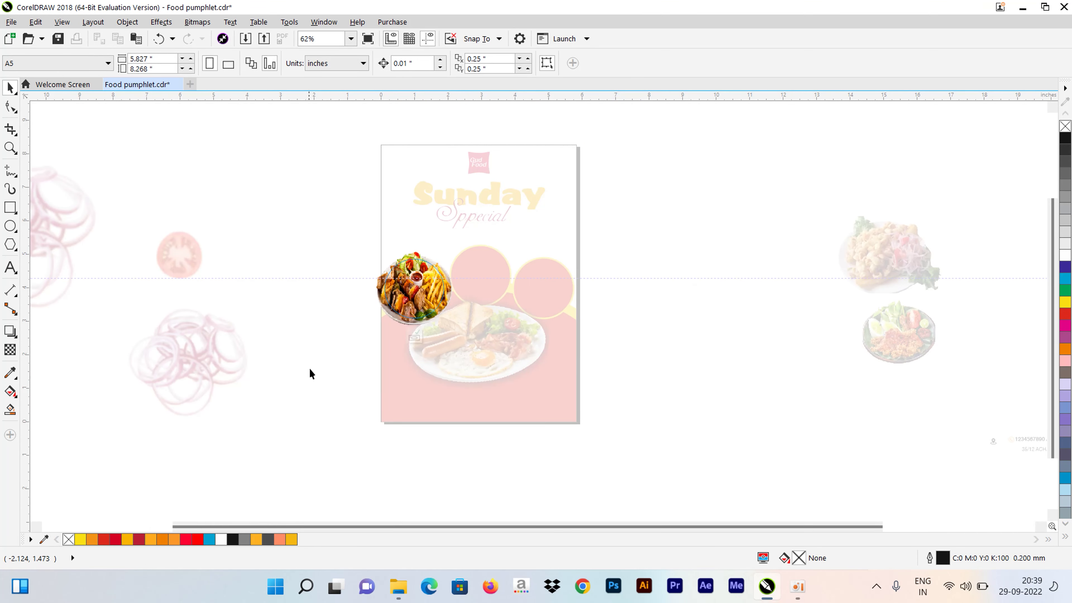
{"action": "left_click", "coordinate": [414, 337]}
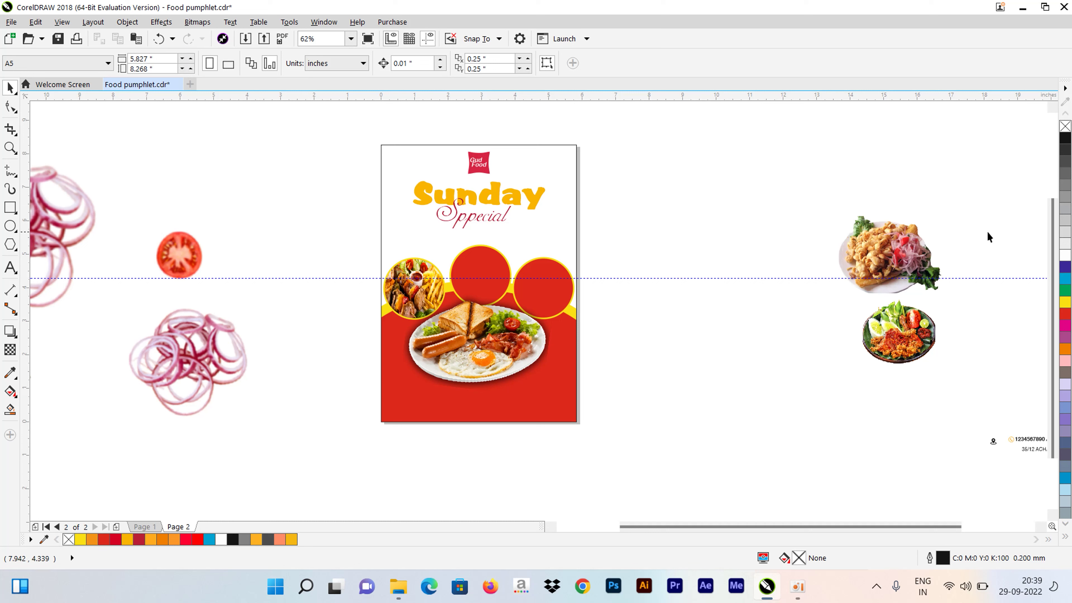
Clip the upper-right food plate into the middle circle, shifting it slightly within
{"action": "left_click", "coordinate": [903, 244]}
{"action": "right_click", "coordinate": [903, 244]}
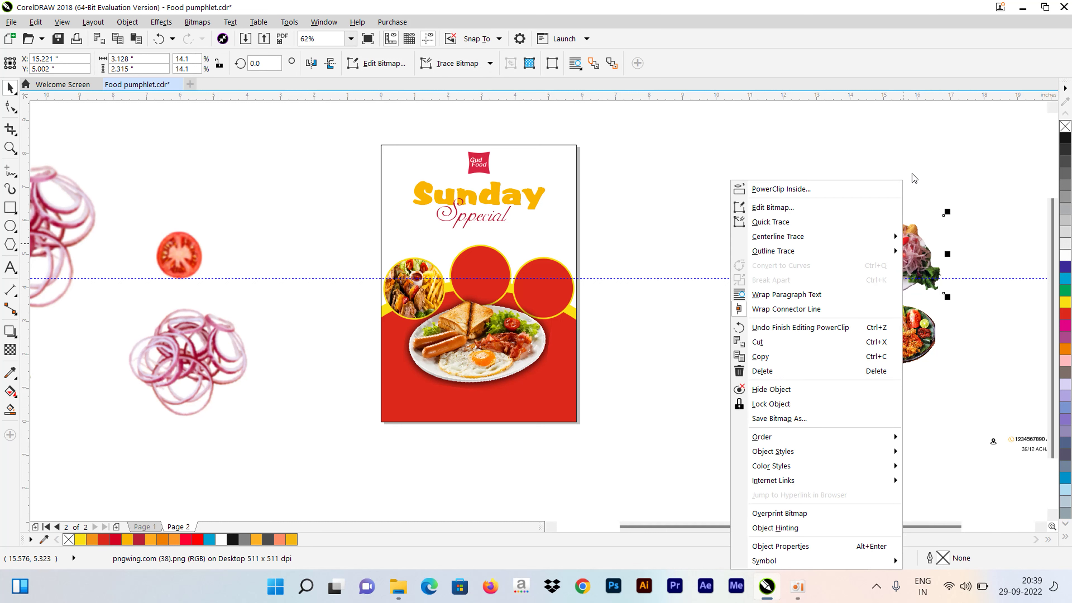
{"action": "left_click", "coordinate": [857, 190]}
{"action": "left_click", "coordinate": [479, 258]}
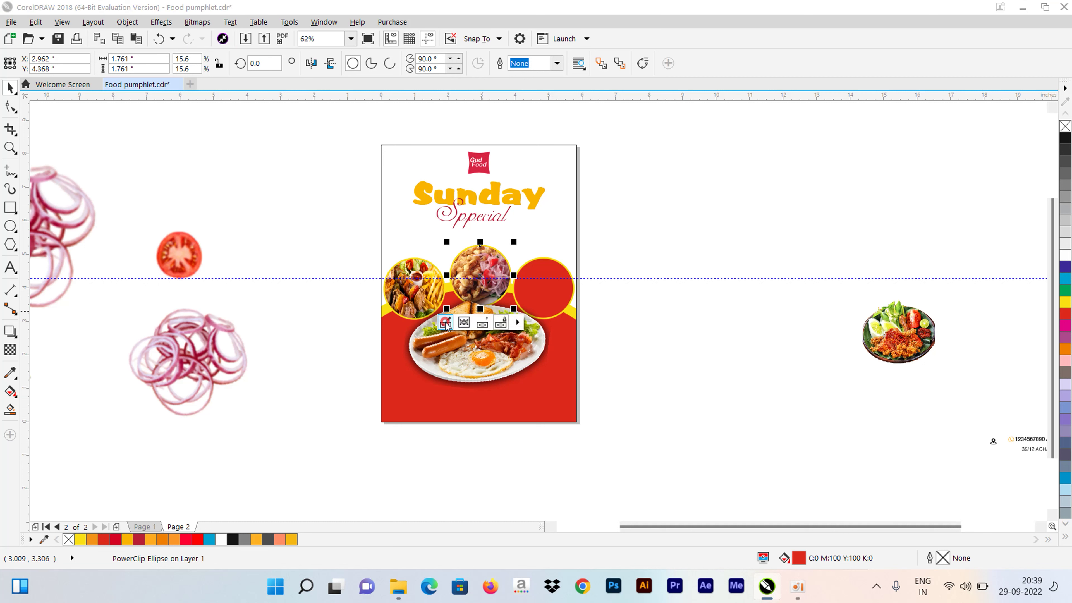
{"action": "double_click", "coordinate": [492, 288]}
{"action": "left_click_drag", "start_coordinate": [492, 288], "coordinate": [492, 285]}
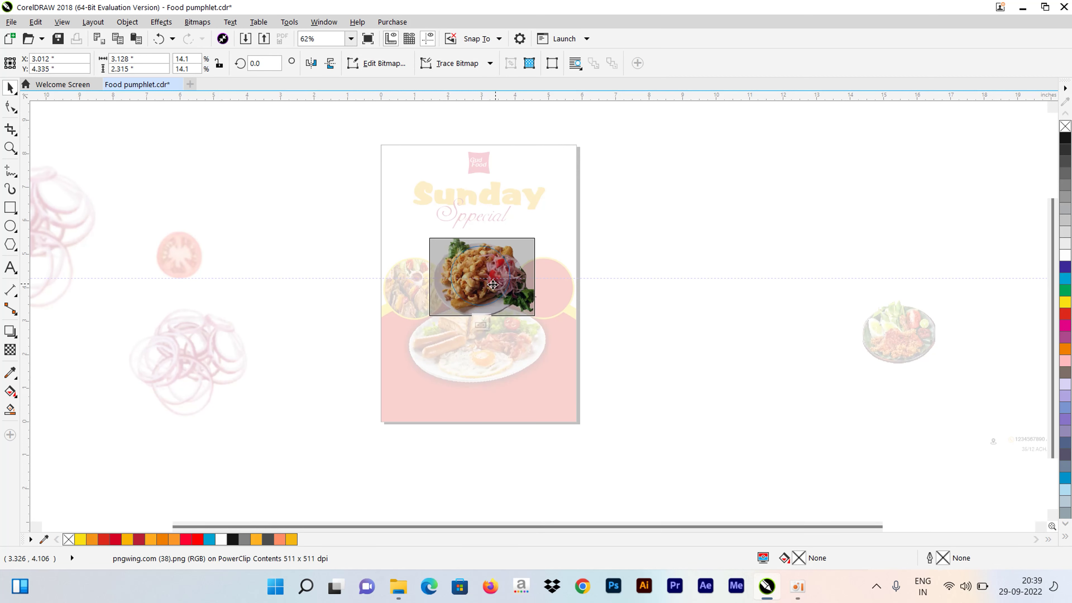
{"action": "double_click", "coordinate": [752, 313]}
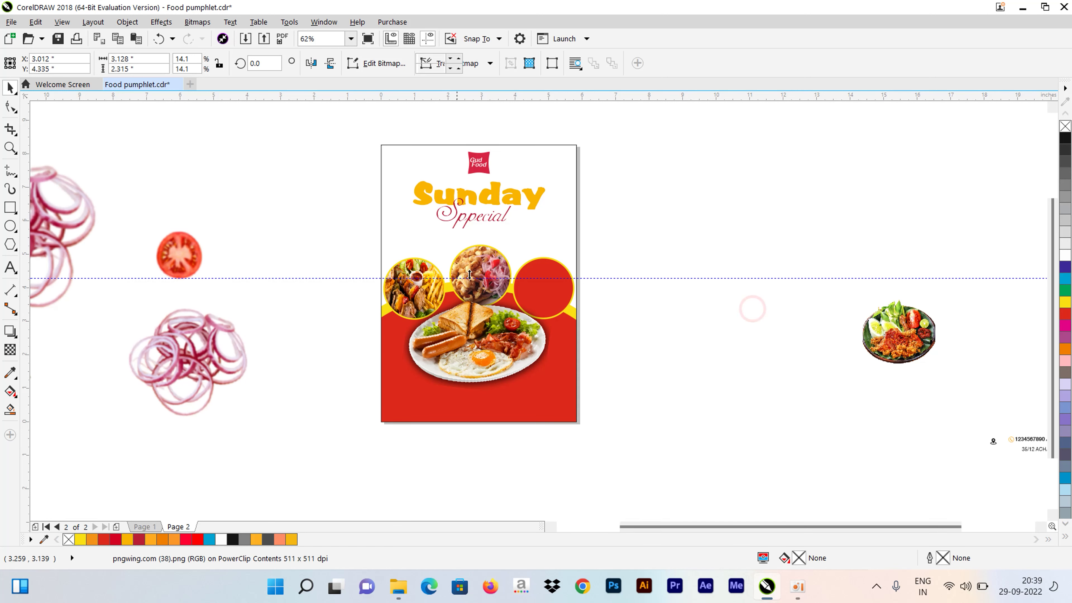
PowerClip the remaining salad plate inside the right red circle
{"action": "left_click", "coordinate": [891, 319]}
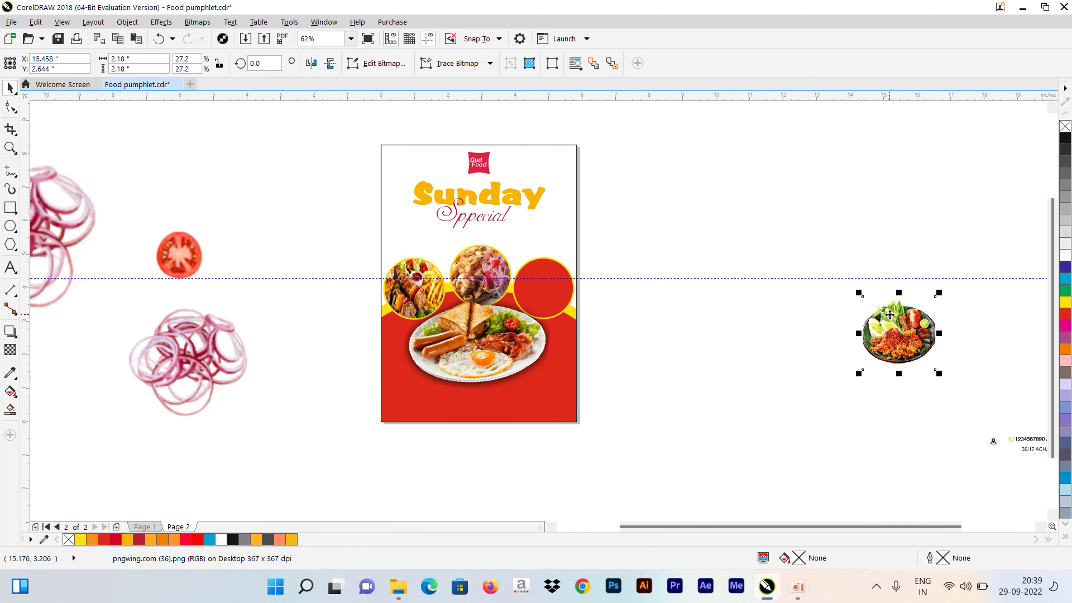
{"action": "right_click", "coordinate": [890, 315]}
{"action": "left_click", "coordinate": [701, 234]}
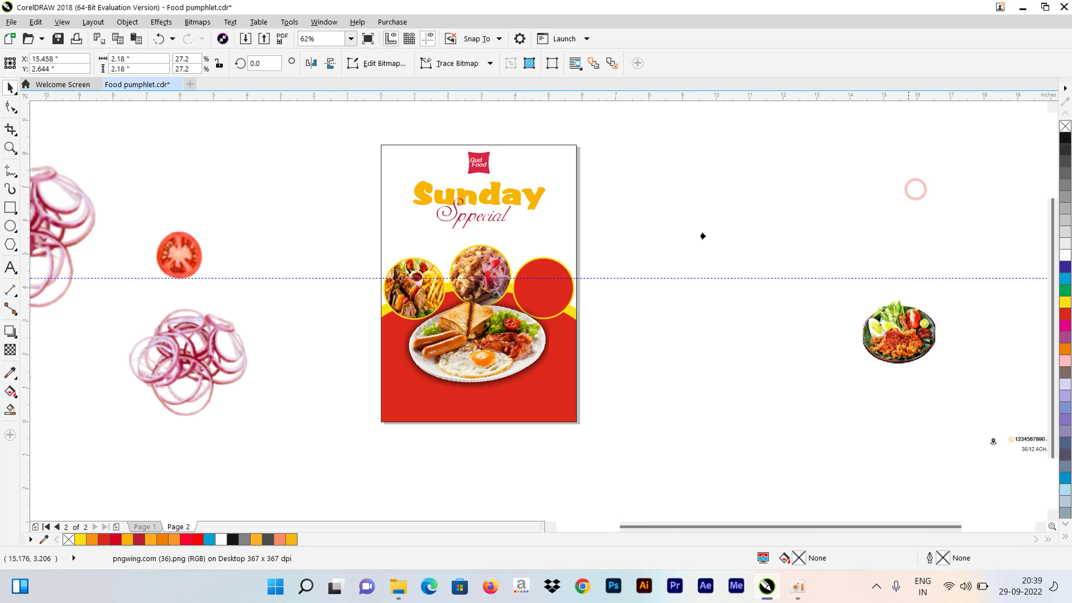
{"action": "left_click", "coordinate": [551, 265]}
{"action": "left_click", "coordinate": [696, 292]}
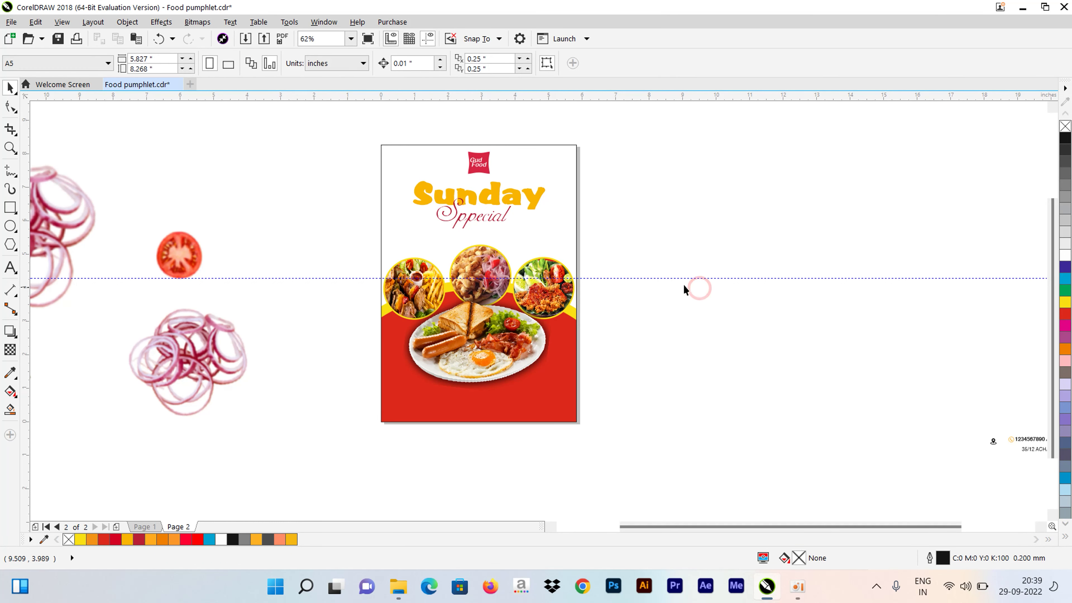
Move the buffet heading and contact details block closer to the page
{"action": "scroll", "coordinate": [514, 265], "scroll_direction": "down", "scroll_amount": 2}
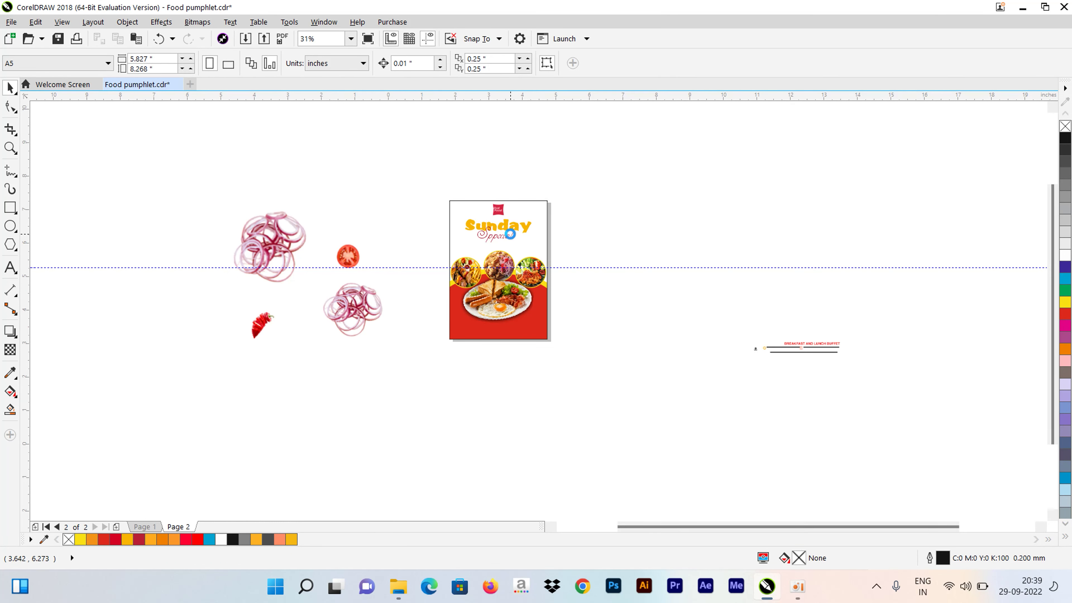
{"action": "scroll", "coordinate": [511, 252], "scroll_direction": "up", "scroll_amount": 2}
{"action": "scroll", "coordinate": [510, 252], "scroll_direction": "down", "scroll_amount": 2}
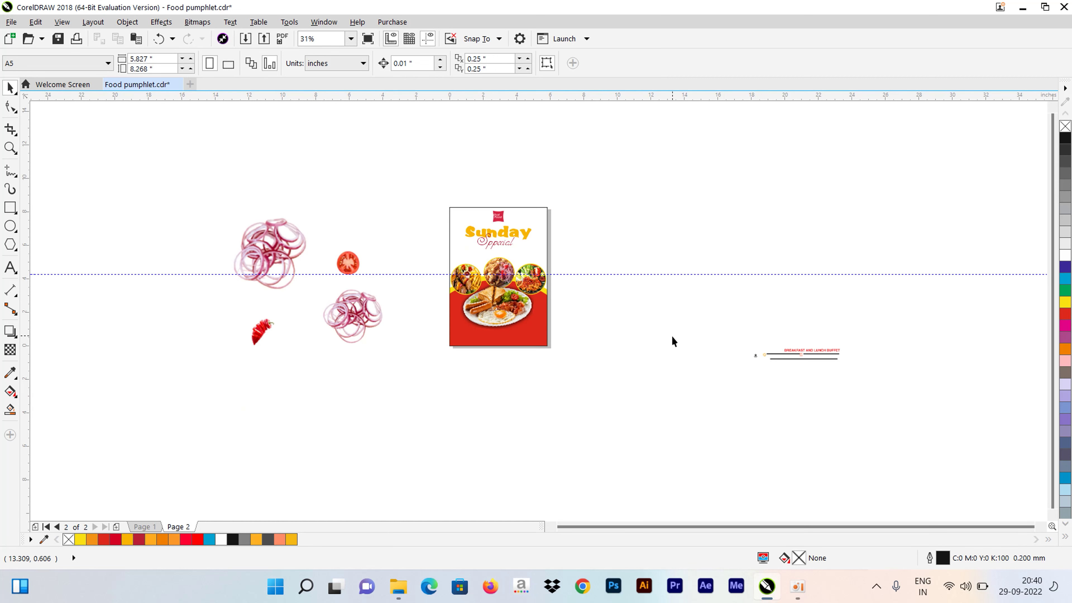
{"action": "left_click_drag", "start_coordinate": [675, 318], "coordinate": [935, 442]}
{"action": "mouse_move", "coordinate": [804, 371]}
{"action": "left_mouse_down"}
{"action": "mouse_move", "coordinate": [618, 375]}
{"action": "mouse_move", "coordinate": [609, 345]}
{"action": "left_mouse_up"}
Nudge the breakfast plate photo slightly
{"action": "scroll", "coordinate": [608, 346], "scroll_direction": "up", "scroll_amount": 4}
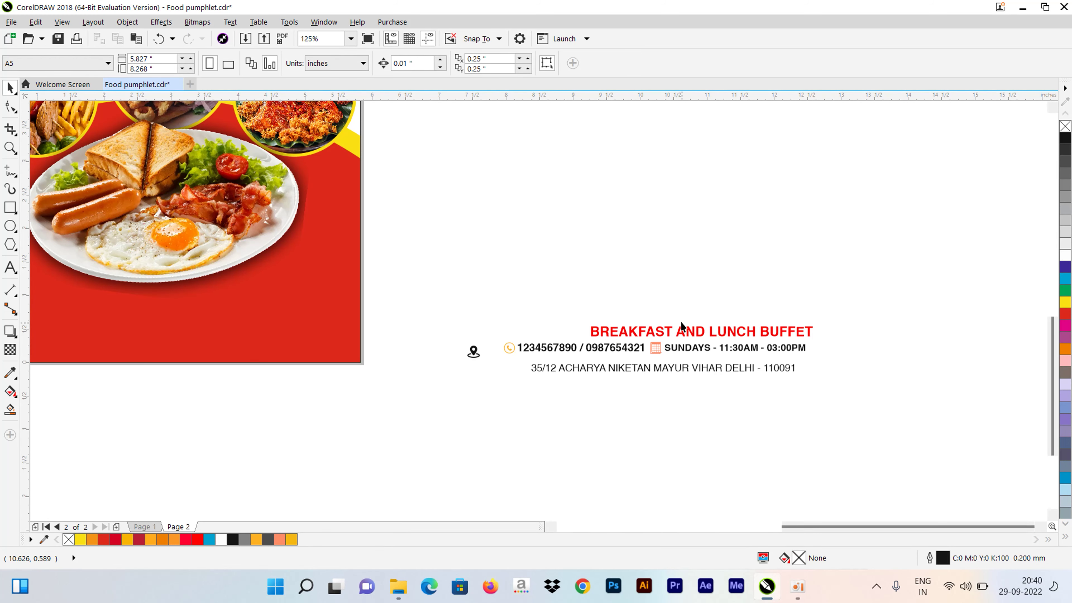
{"action": "scroll", "coordinate": [667, 292], "scroll_direction": "down", "scroll_amount": 2}
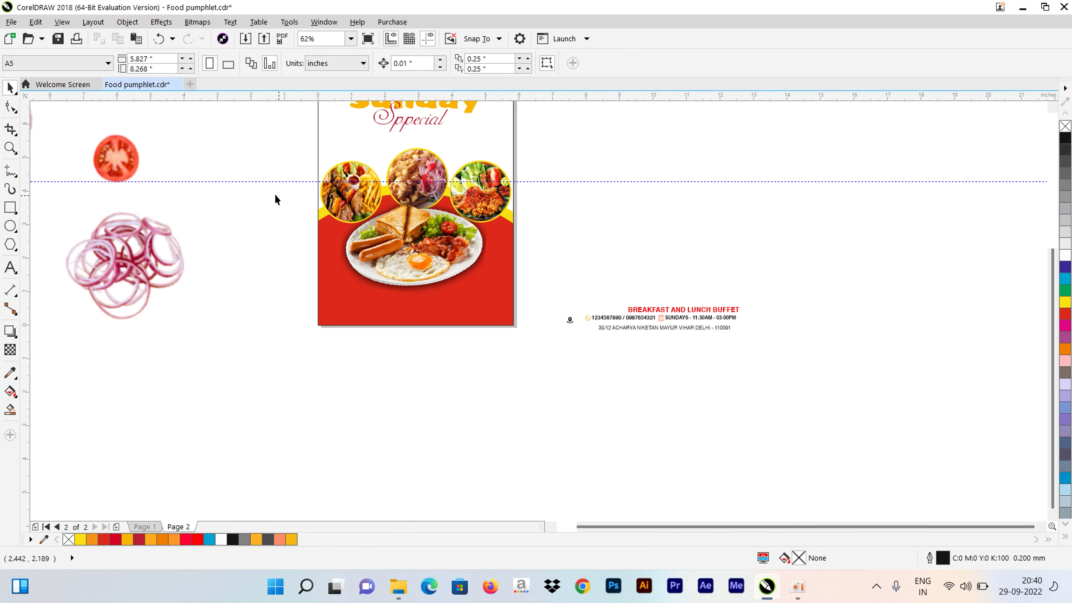
{"action": "left_click", "coordinate": [415, 244]}
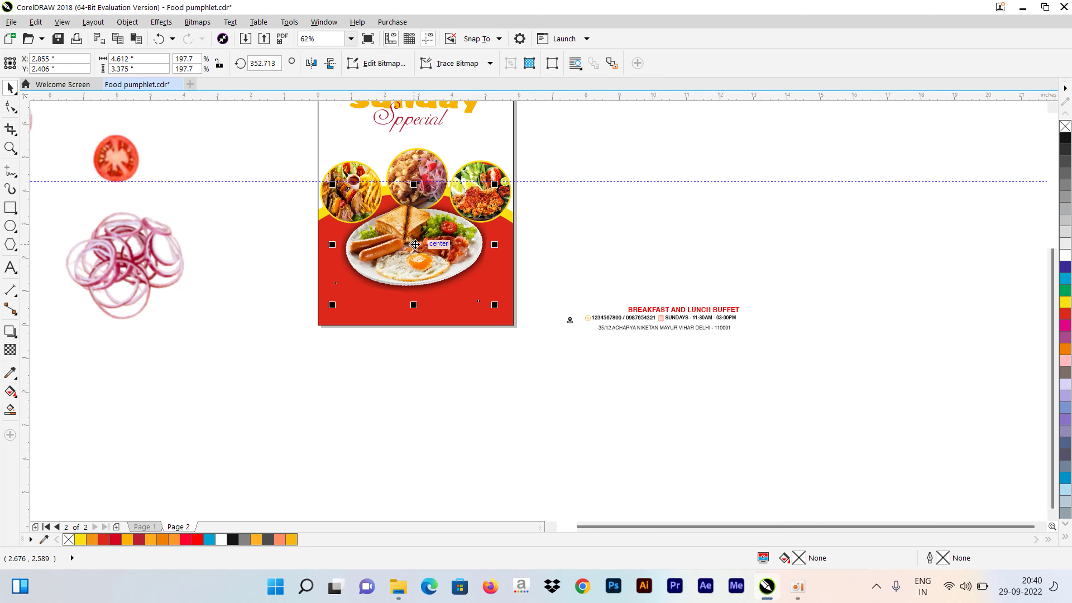
{"action": "left_click_drag", "start_coordinate": [415, 244], "coordinate": [417, 245]}
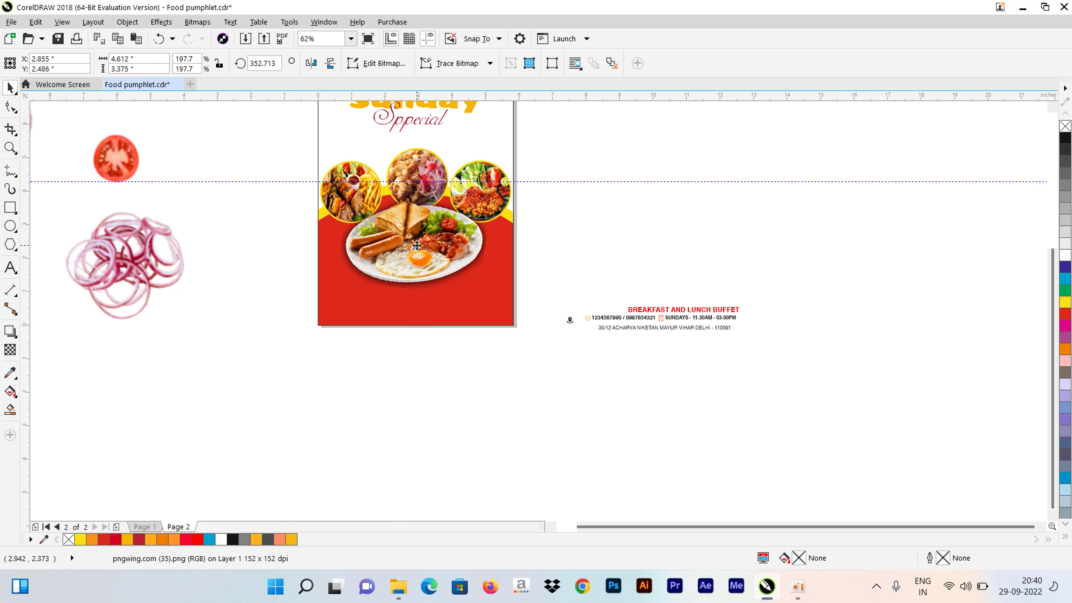
{"action": "left_click", "coordinate": [637, 227]}
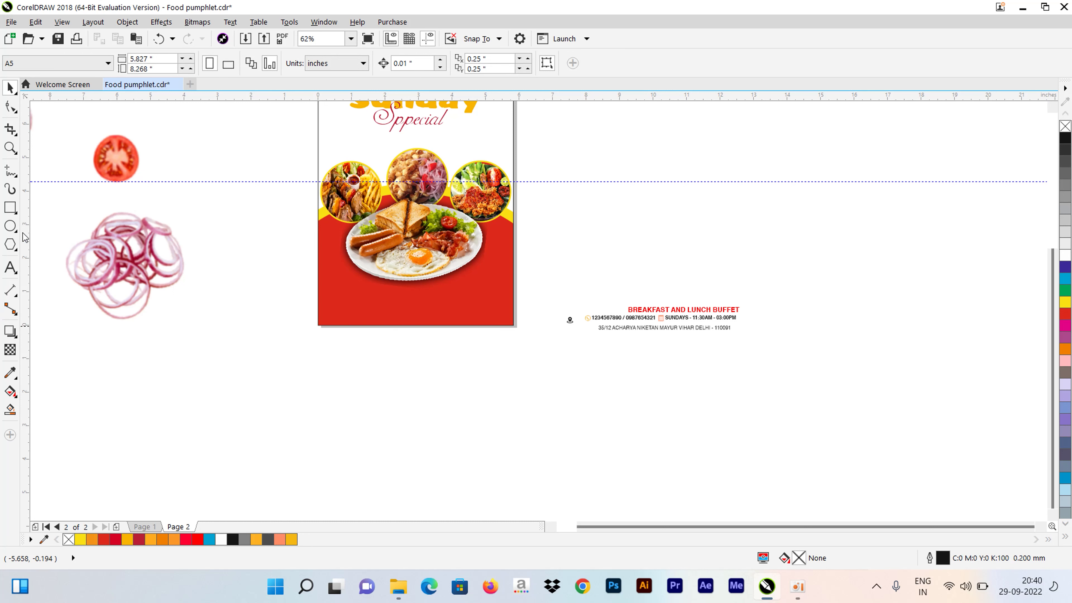
Draw a long thin rectangle below the plate and centre it on the red background
{"action": "left_click", "coordinate": [10, 208]}
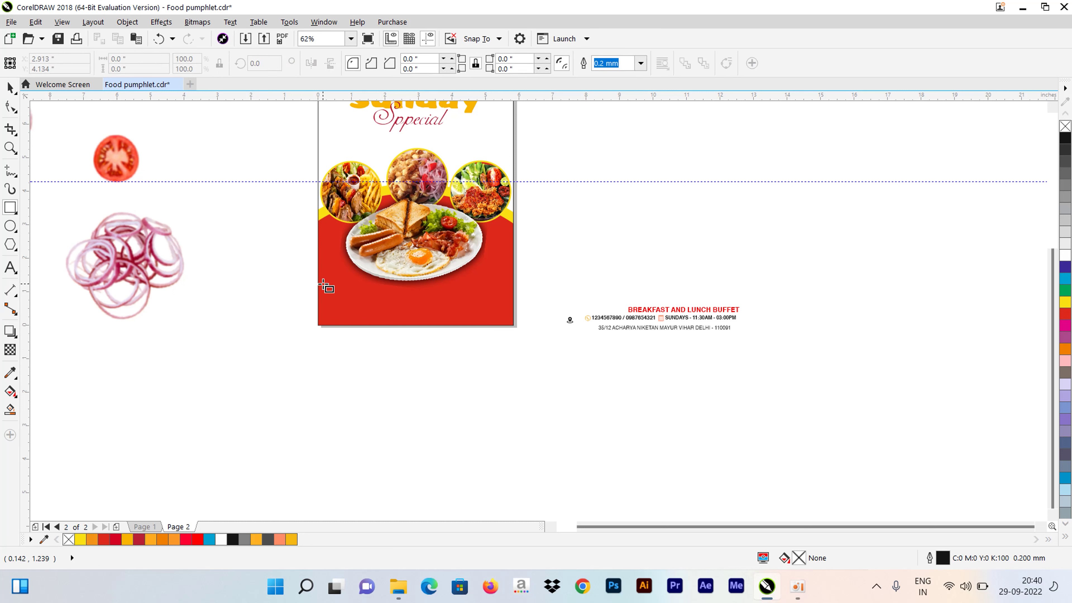
{"action": "left_click_drag", "start_coordinate": [323, 286], "coordinate": [398, 292]}
{"action": "left_click", "coordinate": [11, 89]}
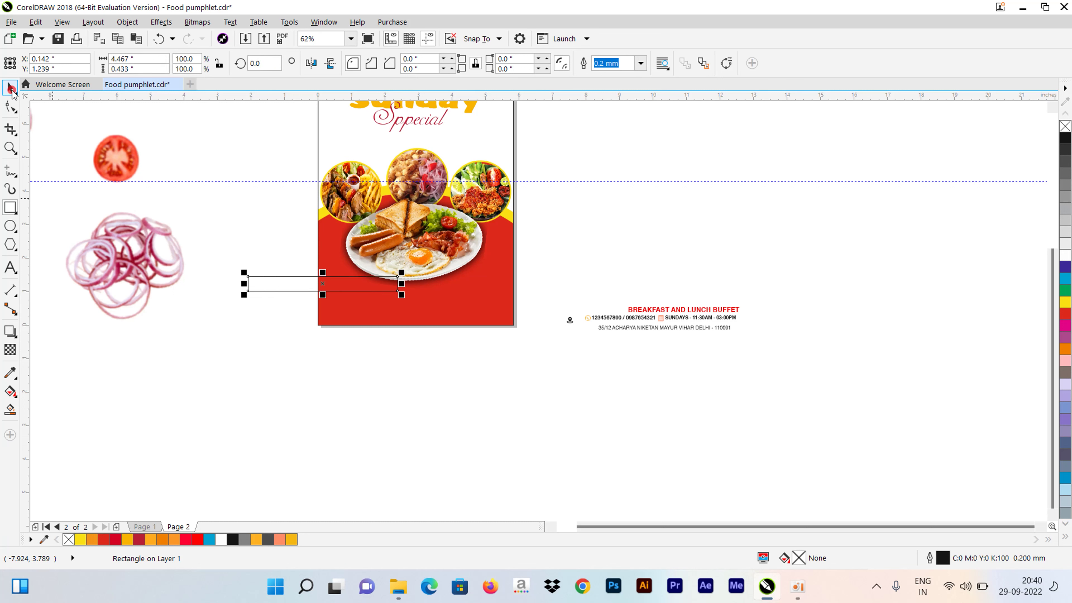
{"action": "left_click", "coordinate": [489, 300], "text": "shift"}
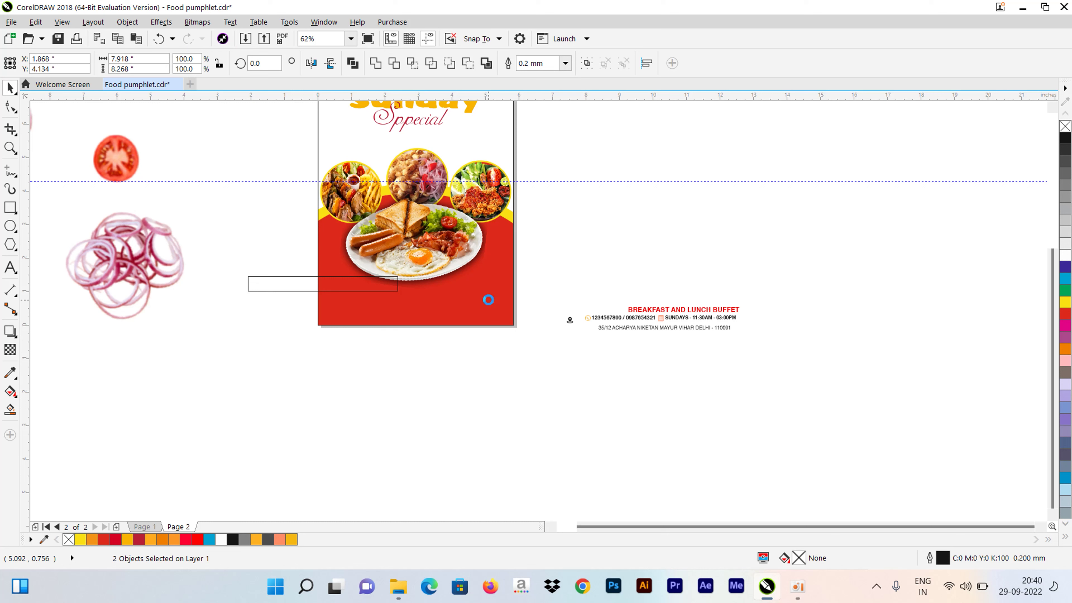
{"action": "key", "text": "c"}
Nudge the bar down a little and fill it with yellow
{"action": "left_click", "coordinate": [387, 364]}
{"action": "left_click", "coordinate": [405, 291]}
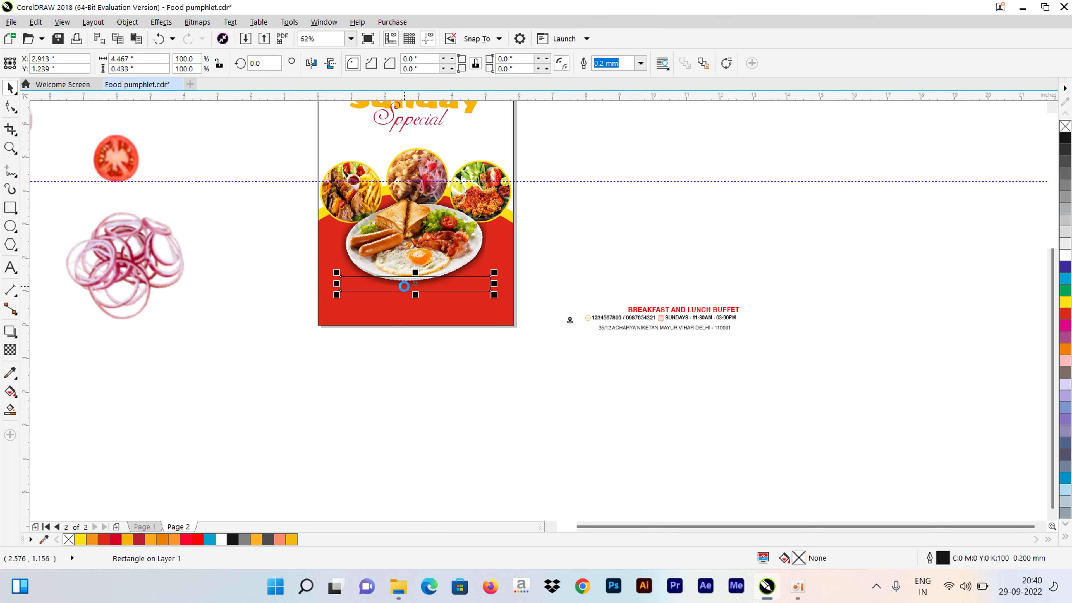
{"action": "key", "text": "Down"}
{"action": "key", "text": "Down"}
{"action": "key", "text": "Down"}
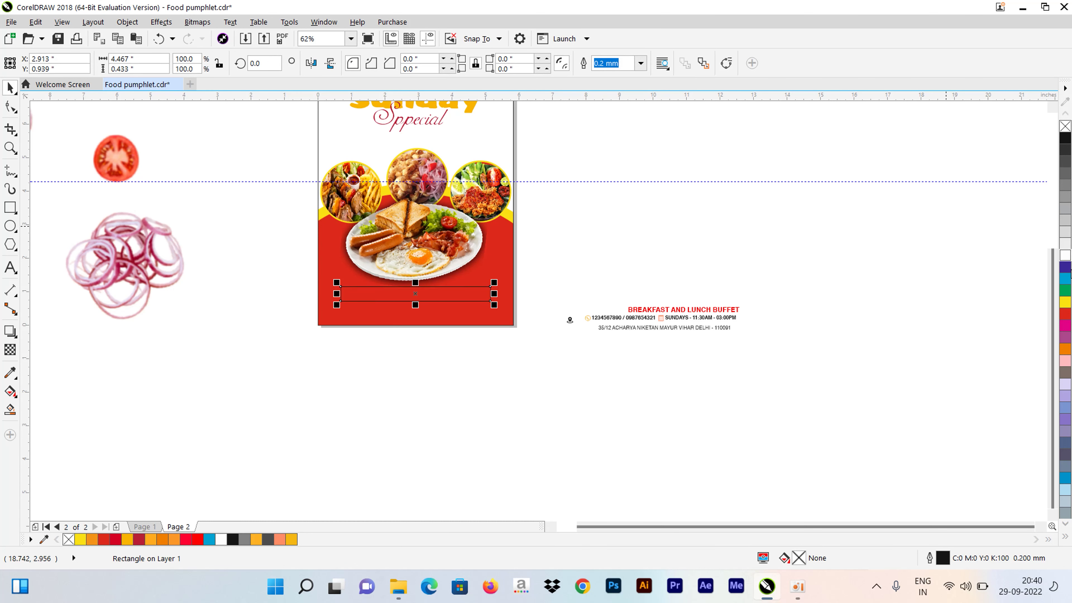
{"action": "left_click", "coordinate": [1065, 301]}
{"action": "left_click", "coordinate": [540, 259]}
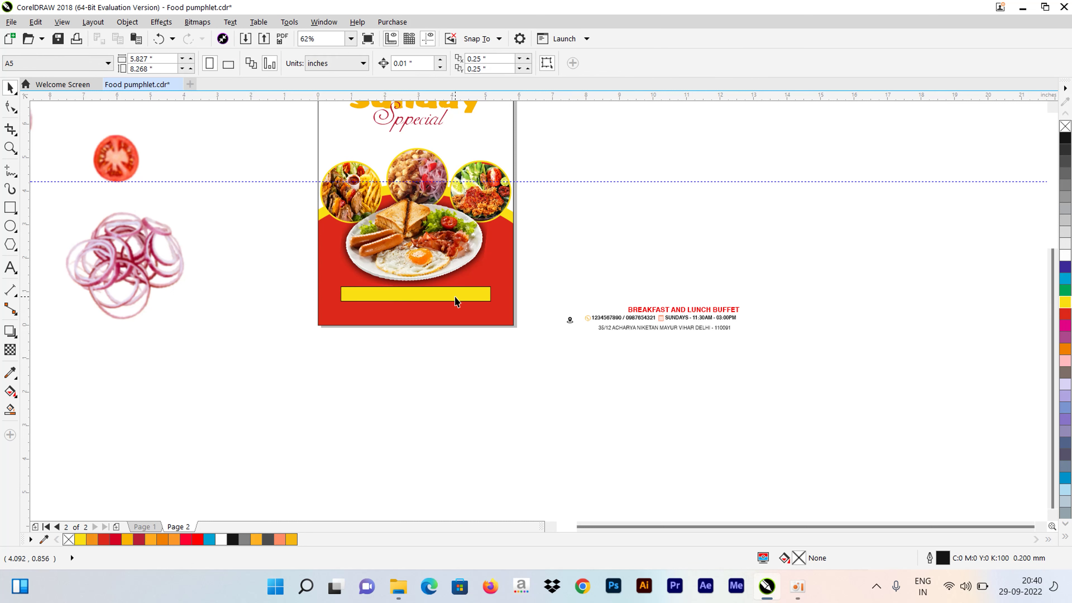
{"action": "left_click", "coordinate": [455, 296]}
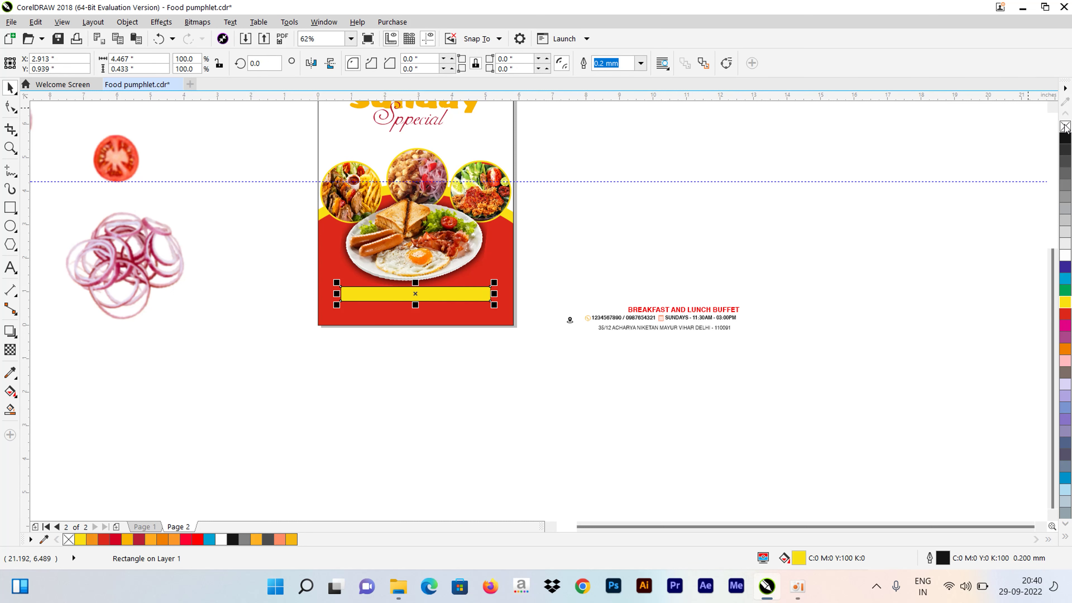
{"action": "left_click", "coordinate": [664, 245]}
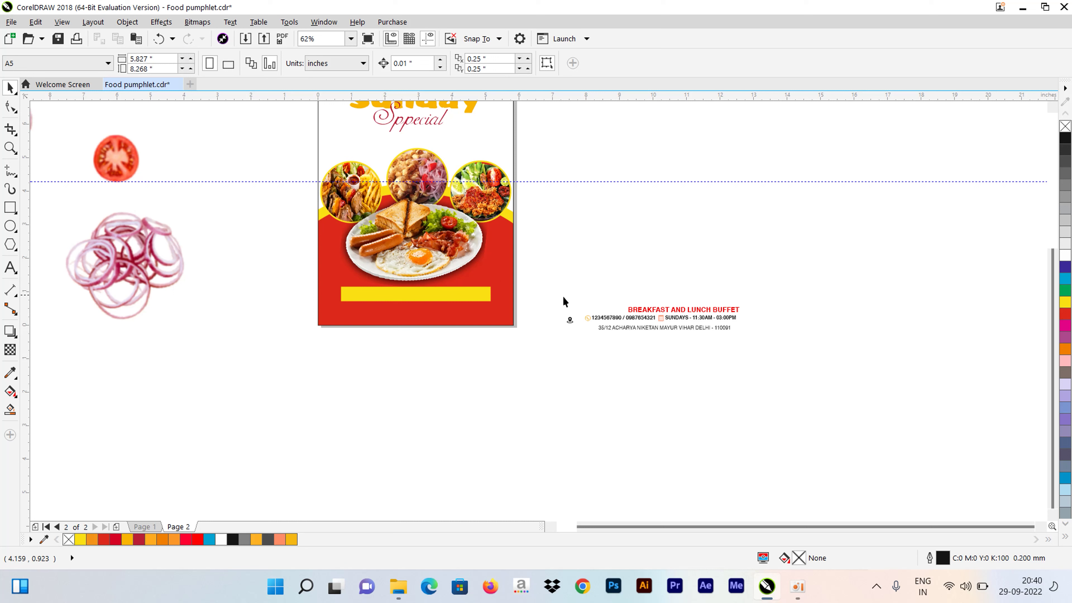
Centre the BREAKFAST AND LUNCH BUFFET heading on the yellow bar and move the contact info below
{"action": "left_click_drag", "start_coordinate": [622, 310], "coordinate": [366, 299]}
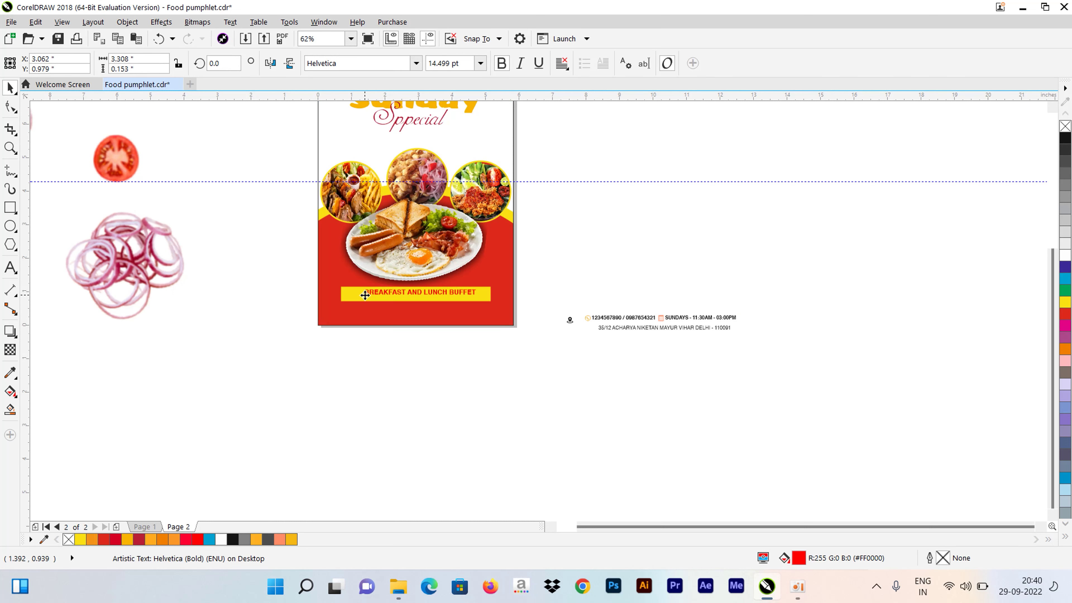
{"action": "left_click", "coordinate": [349, 296], "text": "shift"}
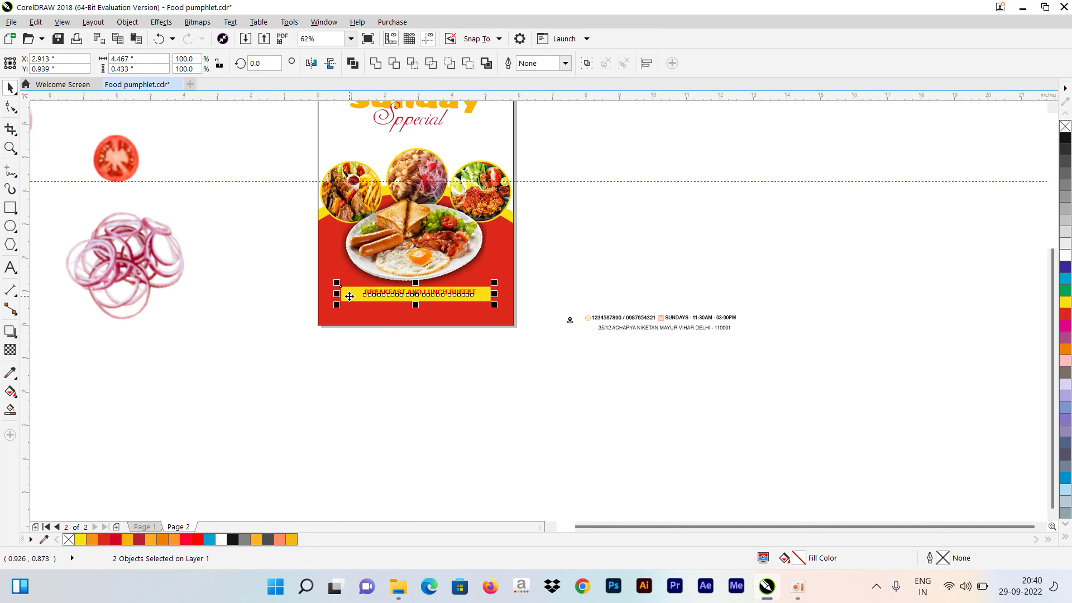
{"action": "key", "text": "e"}
{"action": "left_click", "coordinate": [641, 270]}
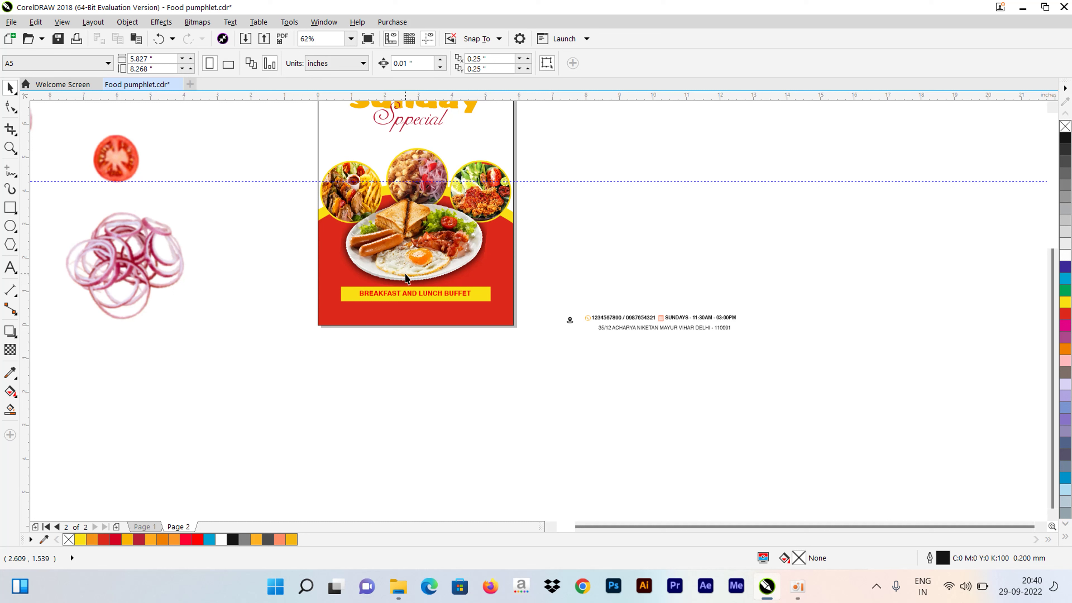
{"action": "left_click_drag", "start_coordinate": [574, 300], "coordinate": [768, 328]}
{"action": "left_click_drag", "start_coordinate": [669, 317], "coordinate": [420, 311]}
Turn the phone-number text and the SUNDAYS hours text white
{"action": "left_click", "coordinate": [573, 278]}
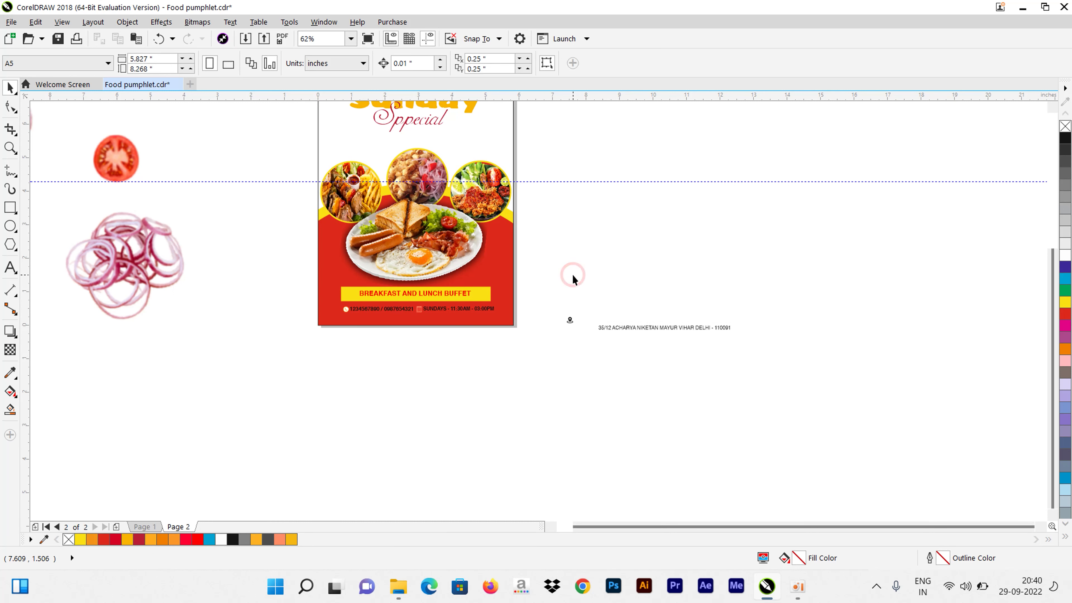
{"action": "scroll", "coordinate": [543, 323], "scroll_direction": "up", "scroll_amount": 3}
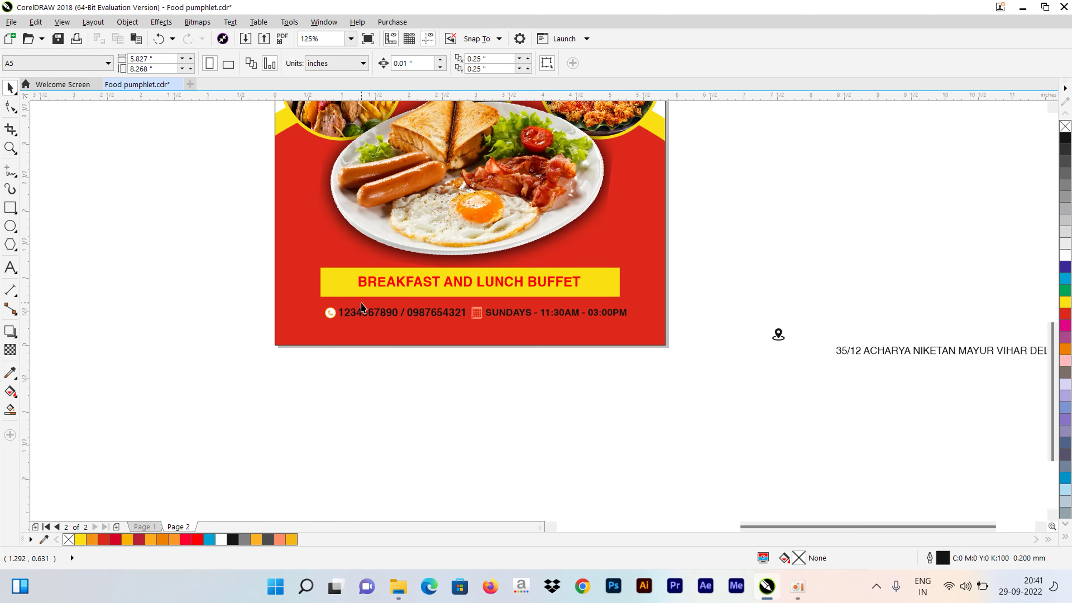
{"action": "scroll", "coordinate": [378, 313], "scroll_direction": "up", "scroll_amount": 3}
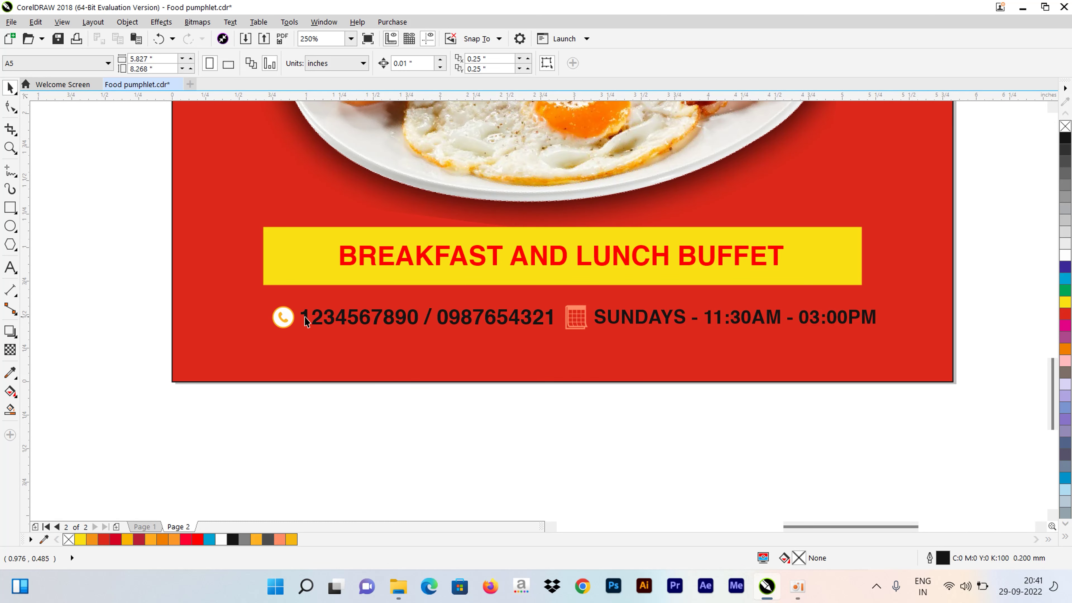
{"action": "left_click", "coordinate": [312, 322]}
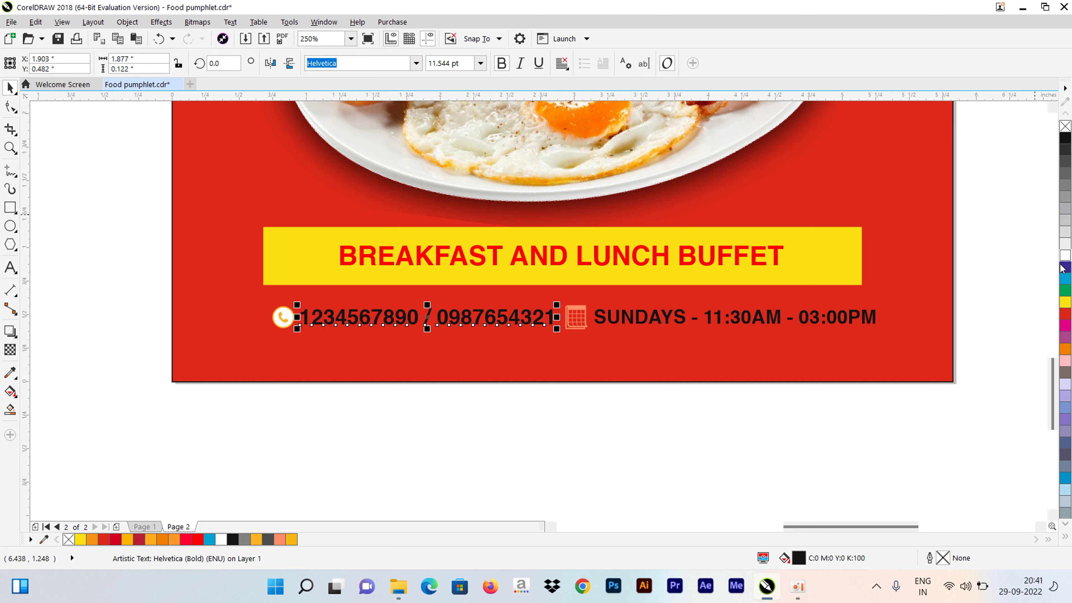
{"action": "left_click", "coordinate": [1068, 256]}
{"action": "left_click", "coordinate": [654, 323]}
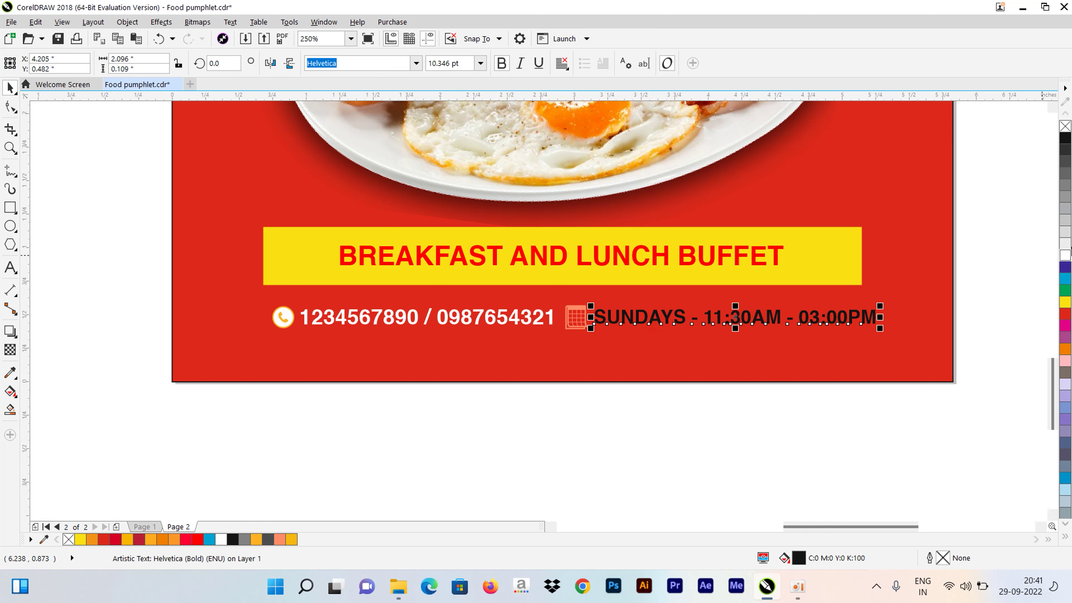
{"action": "left_click", "coordinate": [1064, 256]}
{"action": "left_click", "coordinate": [1004, 272]}
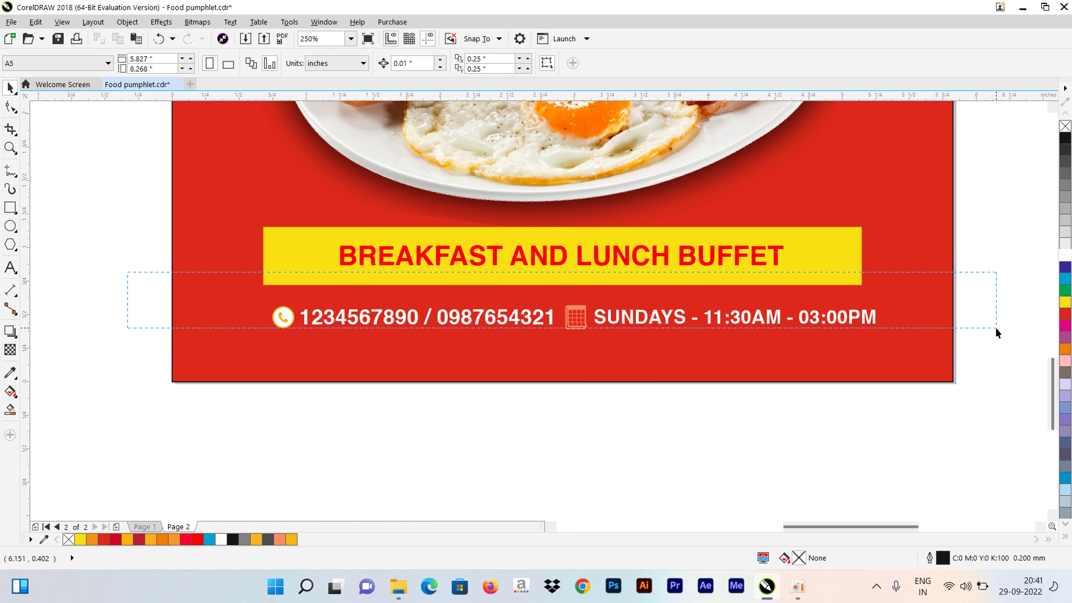
{"action": "left_click_drag", "start_coordinate": [125, 271], "coordinate": [995, 333]}
Nudge the contact line up two steps and group its four objects
{"action": "key", "text": "Up"}
{"action": "key", "text": "Up"}
{"action": "key", "text": "Up"}
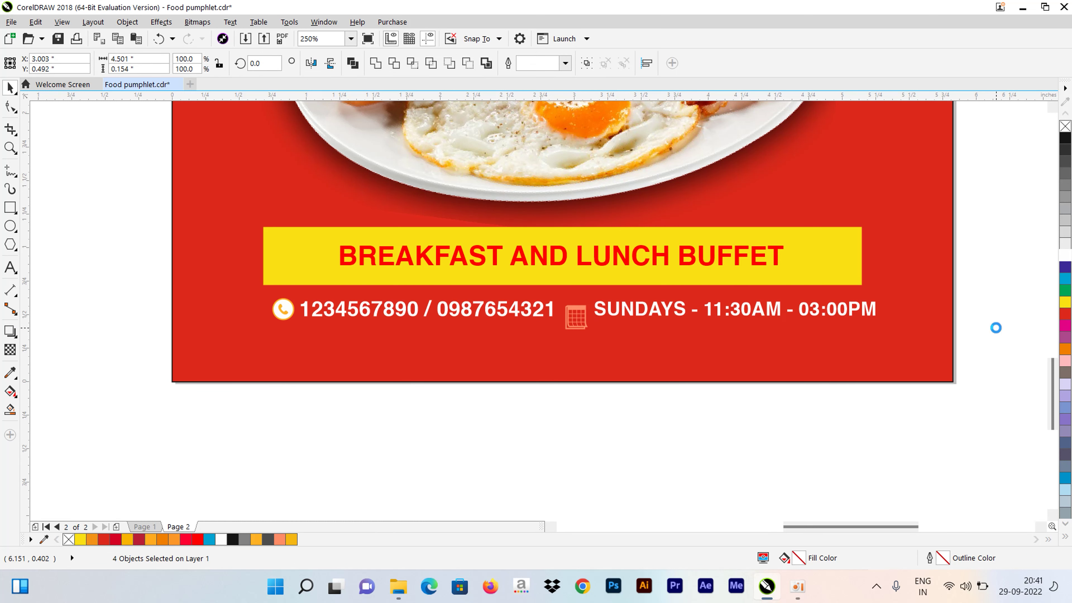
{"action": "key", "text": "Up"}
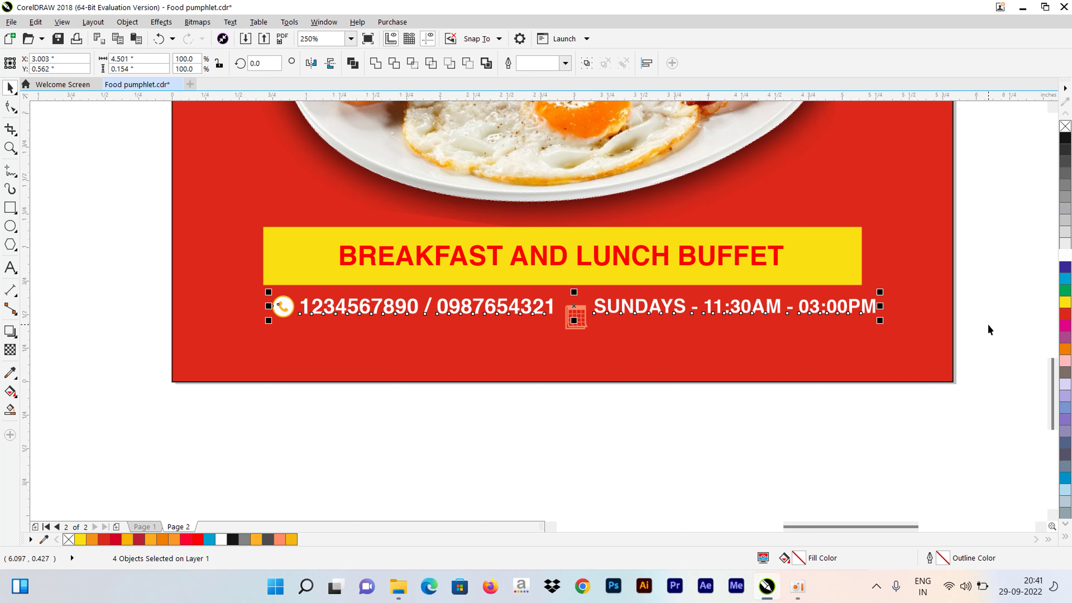
{"action": "key", "text": "ctrl+g"}
{"action": "left_click", "coordinate": [612, 423]}
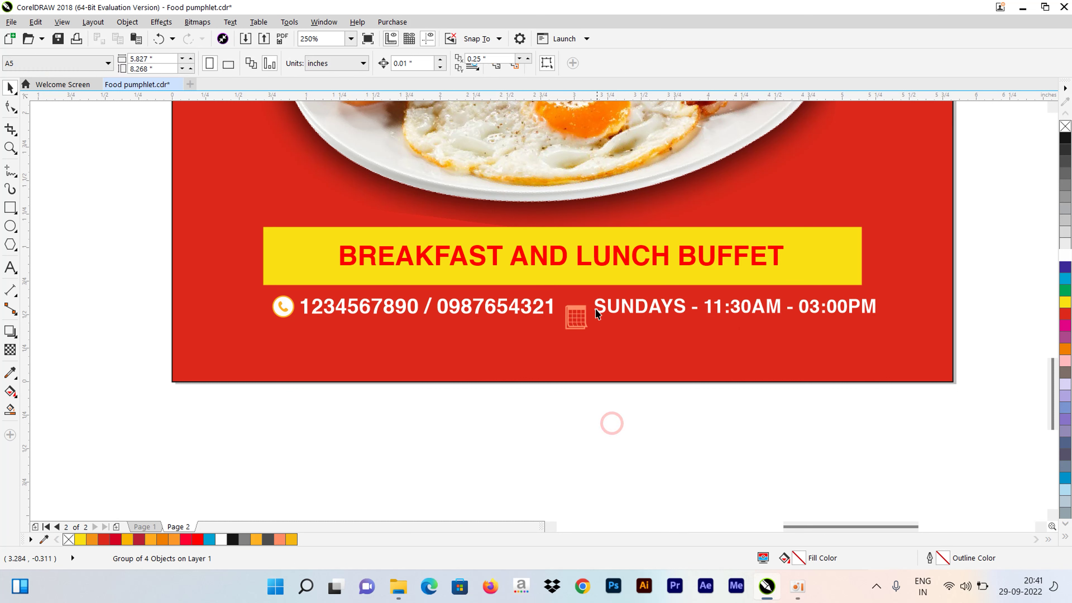
{"action": "left_click", "coordinate": [589, 316]}
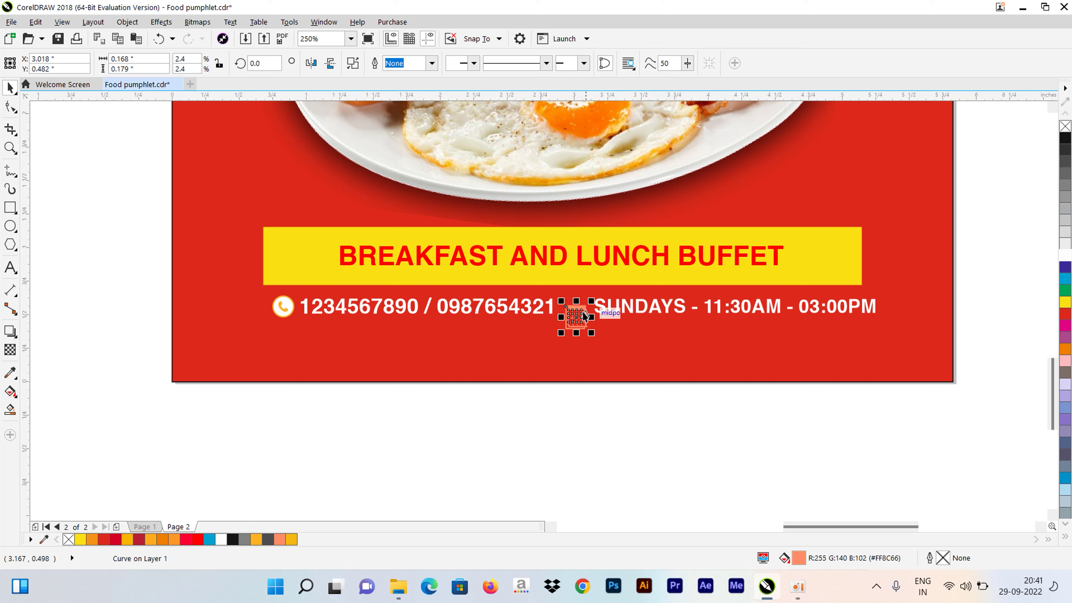
{"action": "left_click_drag", "start_coordinate": [162, 281], "coordinate": [944, 335]}
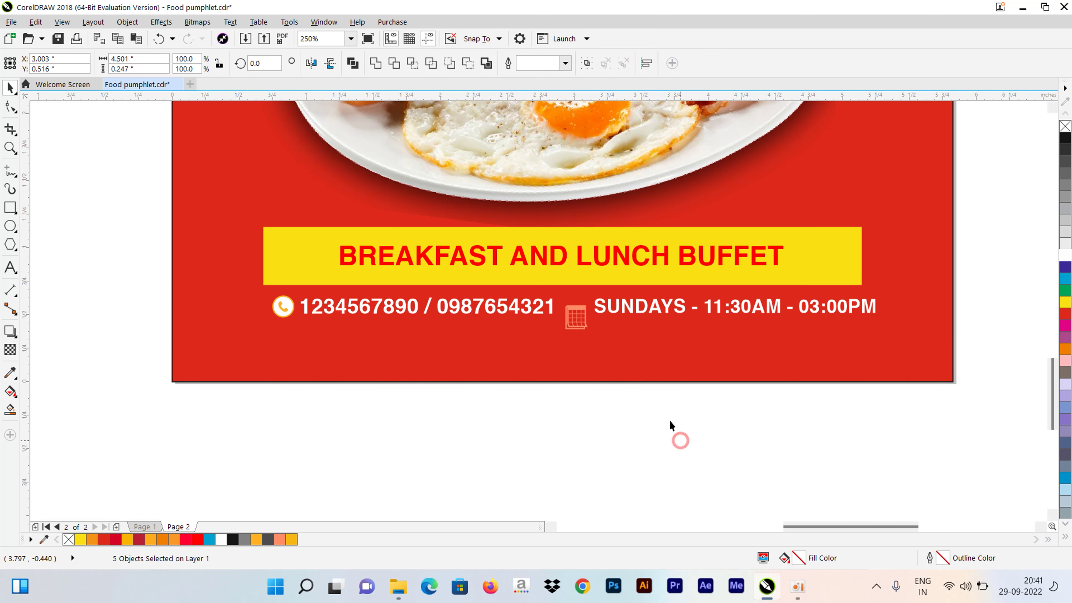
{"action": "key", "text": "Escape"}
Group the calendar icon with the whole info line and select it with the red background
{"action": "left_click_drag", "start_coordinate": [563, 407], "coordinate": [605, 298]}
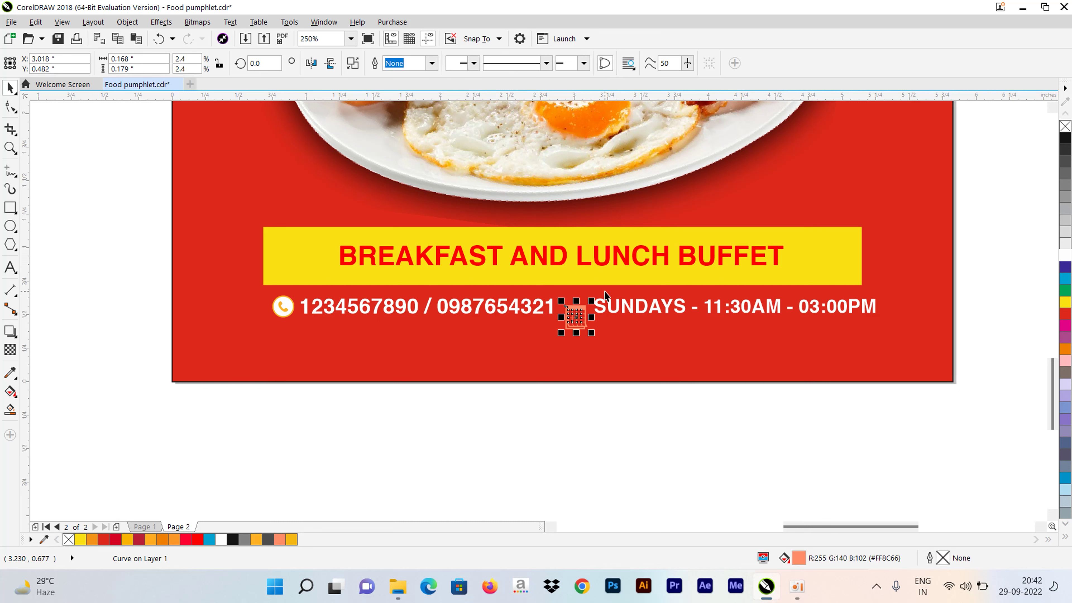
{"action": "left_click", "coordinate": [620, 311], "text": "shift"}
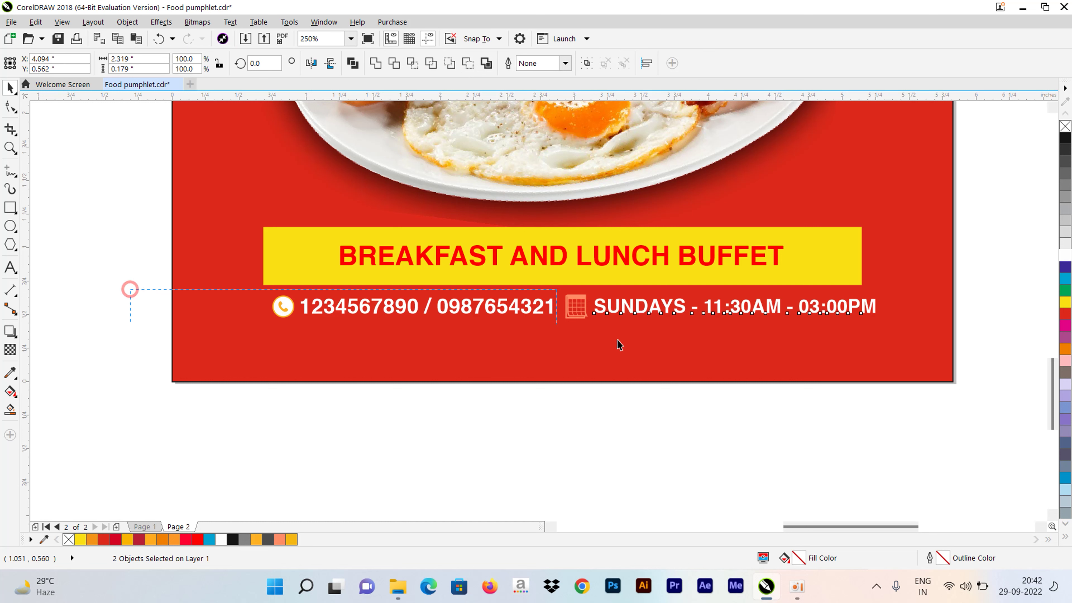
{"action": "left_click_drag", "start_coordinate": [618, 344], "coordinate": [976, 335]}
{"action": "key", "text": "ctrl+g"}
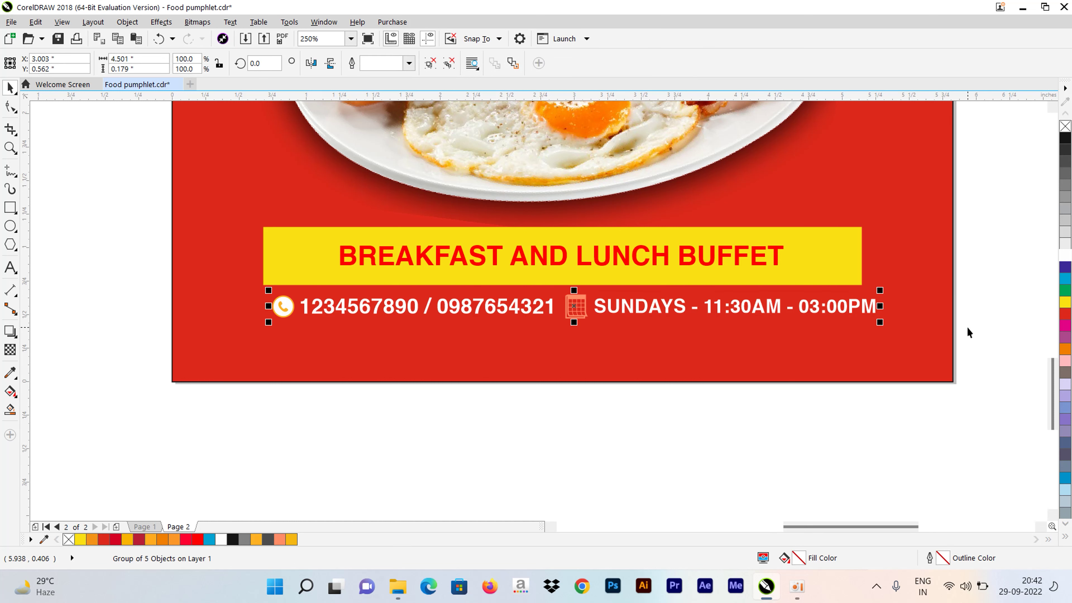
{"action": "left_click", "coordinate": [973, 331]}
{"action": "left_click", "coordinate": [476, 312]}
{"action": "left_click", "coordinate": [634, 263]}
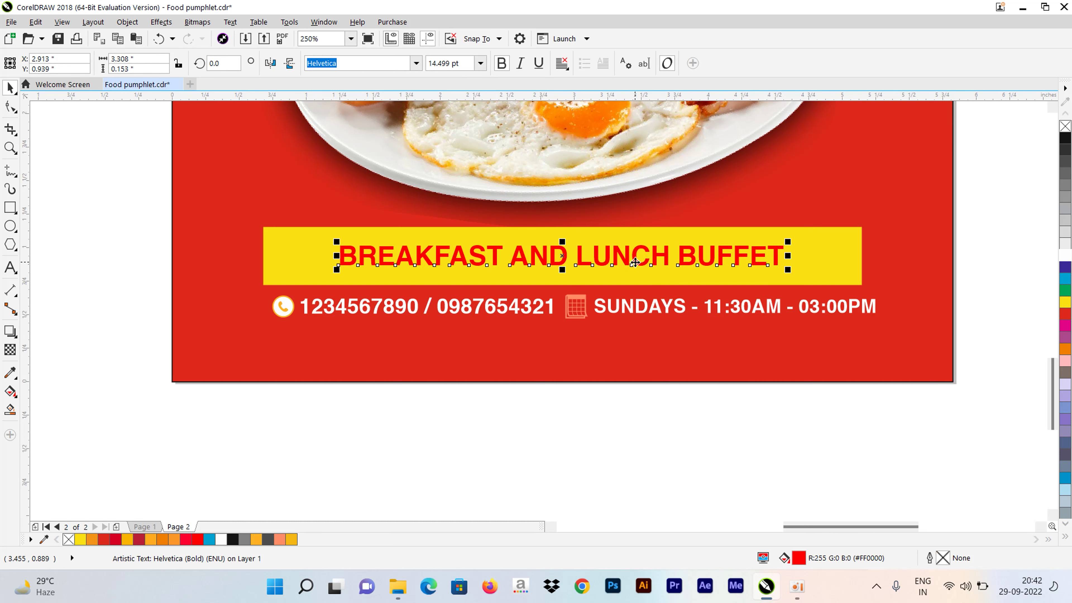
{"action": "left_click", "coordinate": [543, 314]}
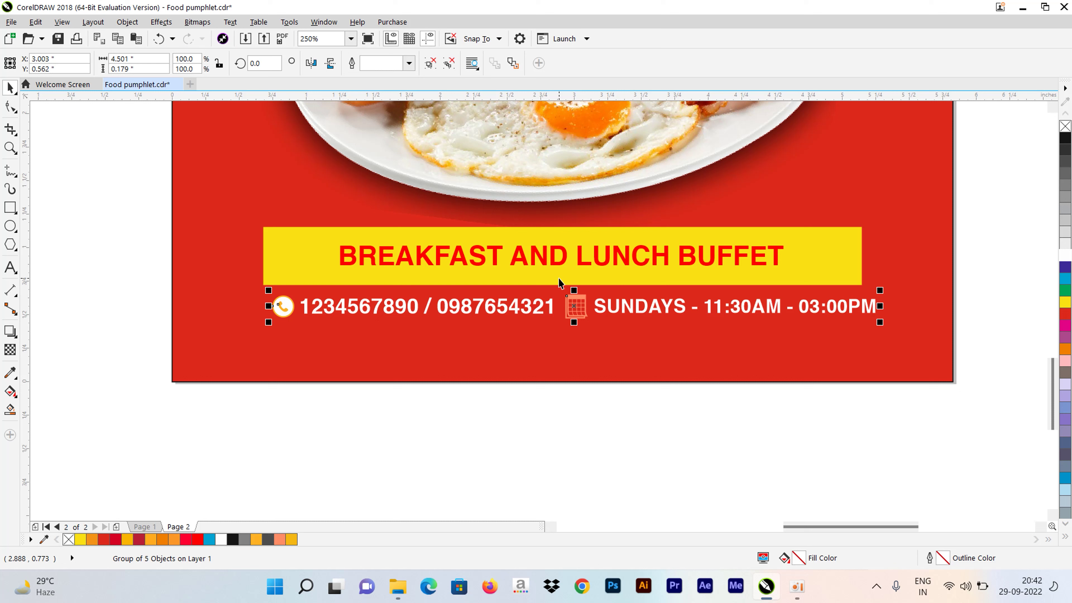
{"action": "left_click", "coordinate": [505, 366], "text": "shift"}
Centre the grouped info line horizontally on the red background
{"action": "left_click", "coordinate": [519, 424]}
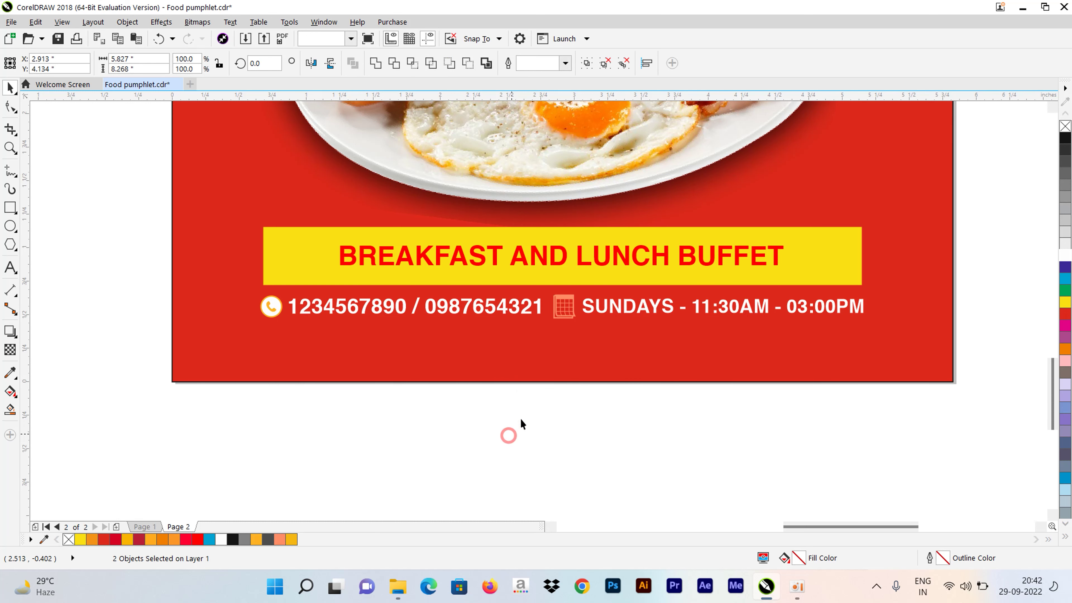
{"action": "scroll", "coordinate": [544, 342], "scroll_direction": "down", "scroll_amount": 2}
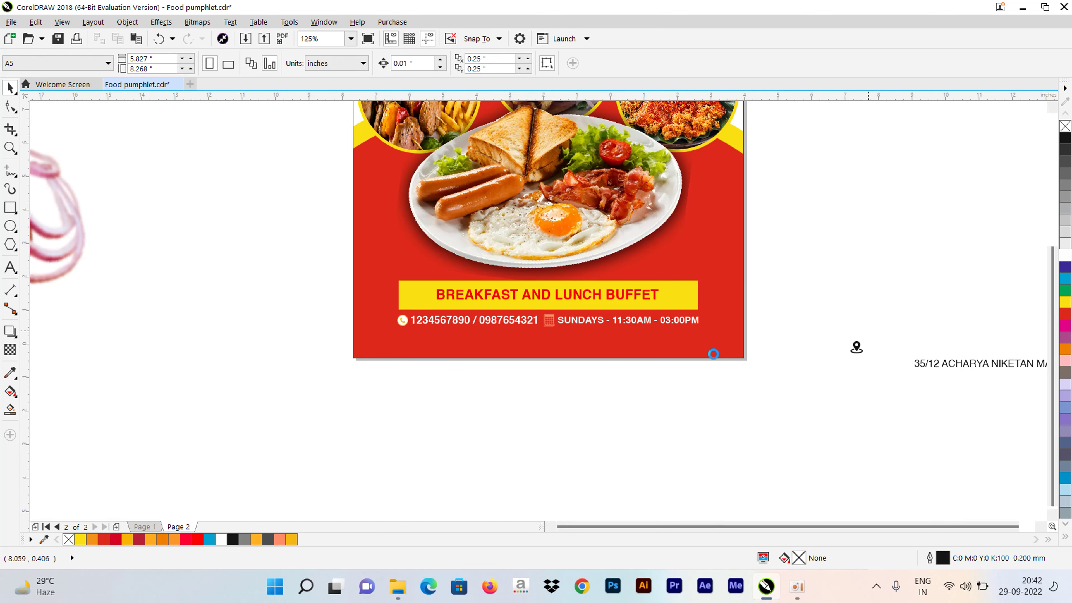
{"action": "scroll", "coordinate": [759, 350], "scroll_direction": "down", "scroll_amount": 3}
{"action": "scroll", "coordinate": [780, 336], "scroll_direction": "up", "scroll_amount": 2}
Move the address text and location pin just below the page
{"action": "left_click_drag", "start_coordinate": [782, 331], "coordinate": [1013, 372]}
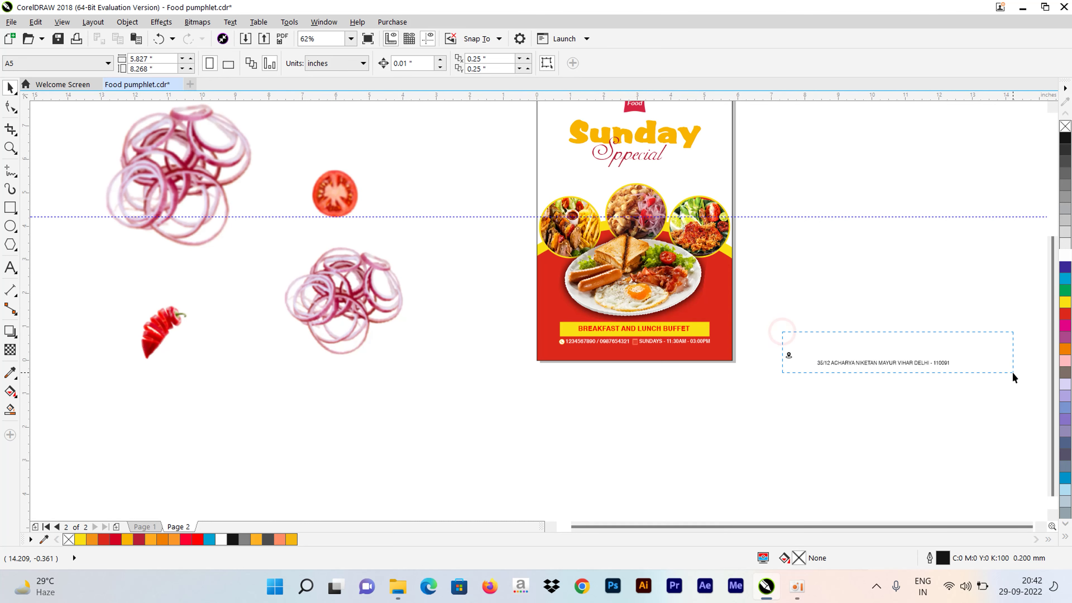
{"action": "left_click_drag", "start_coordinate": [865, 361], "coordinate": [622, 378]}
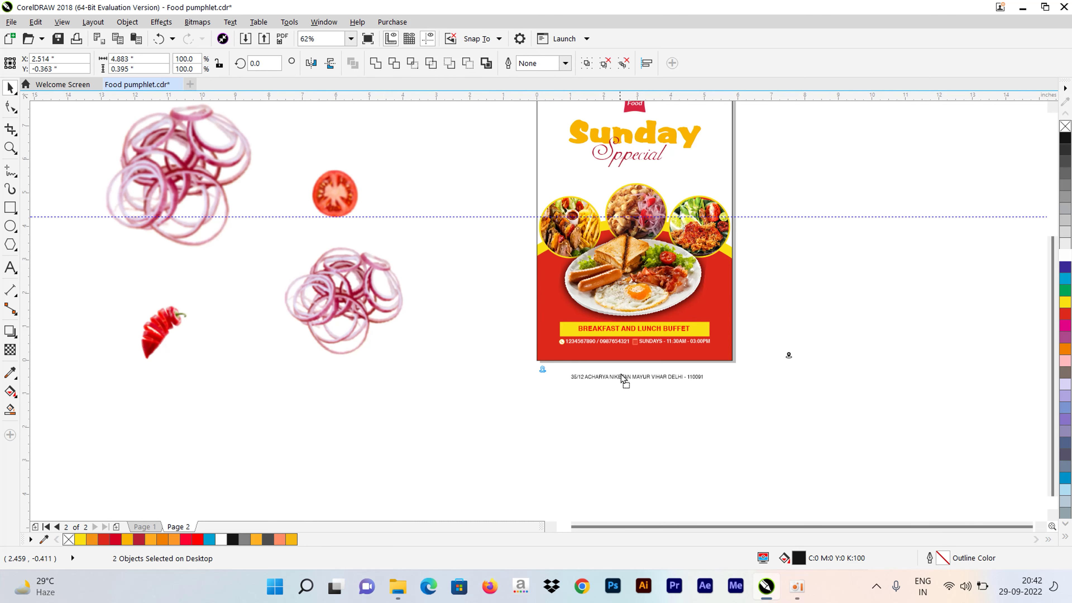
{"action": "scroll", "coordinate": [623, 377], "scroll_direction": "up", "scroll_amount": 4}
{"action": "scroll", "coordinate": [513, 377], "scroll_direction": "down", "scroll_amount": 2}
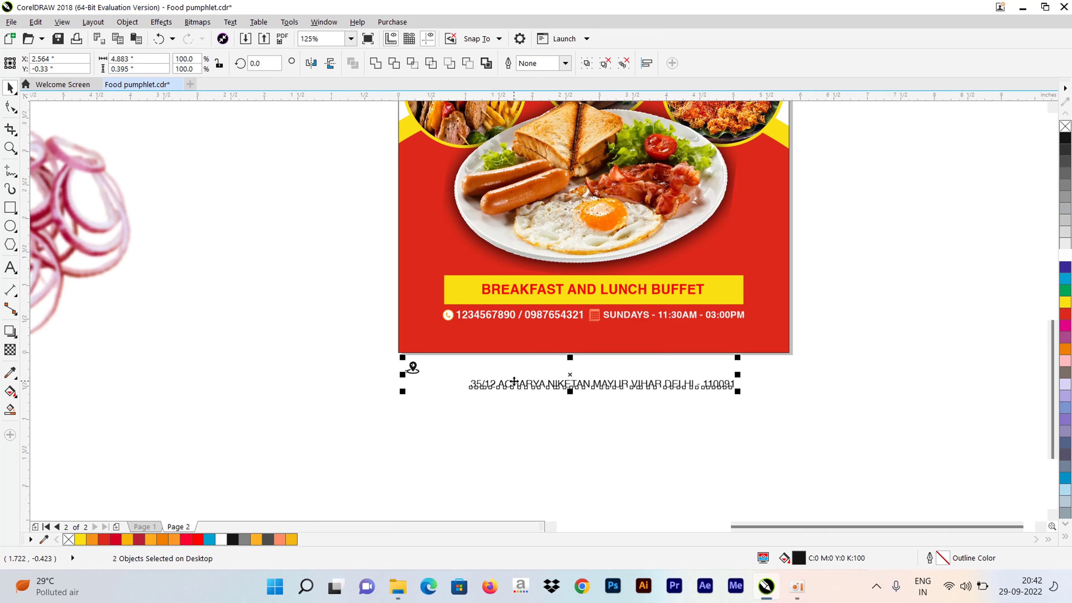
{"action": "left_click", "coordinate": [379, 373]}
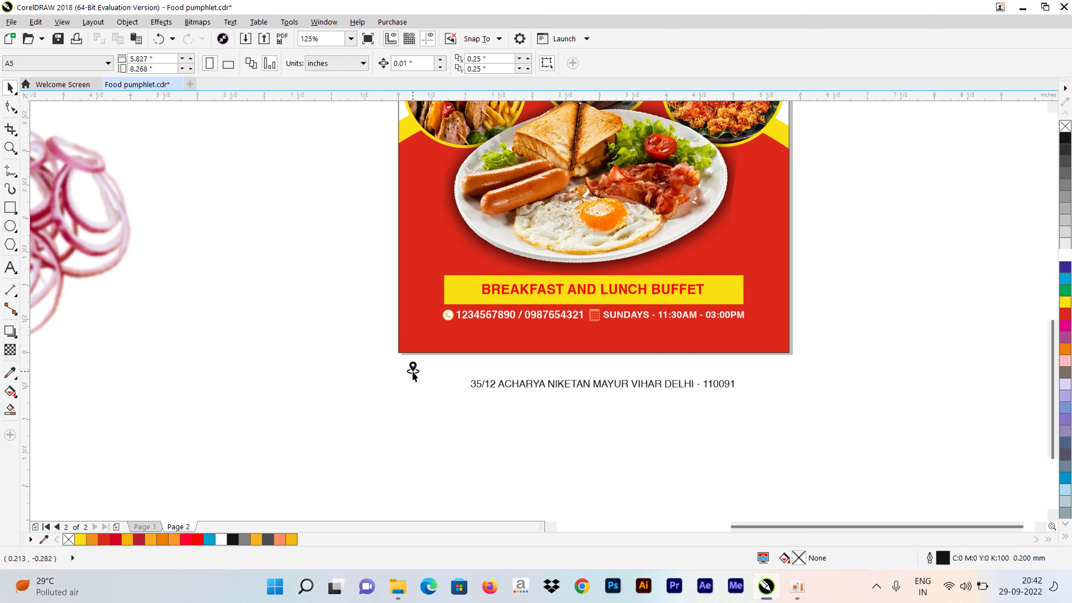
Reduce the yellow banner's height and narrow it from the left
{"action": "left_click", "coordinate": [447, 291]}
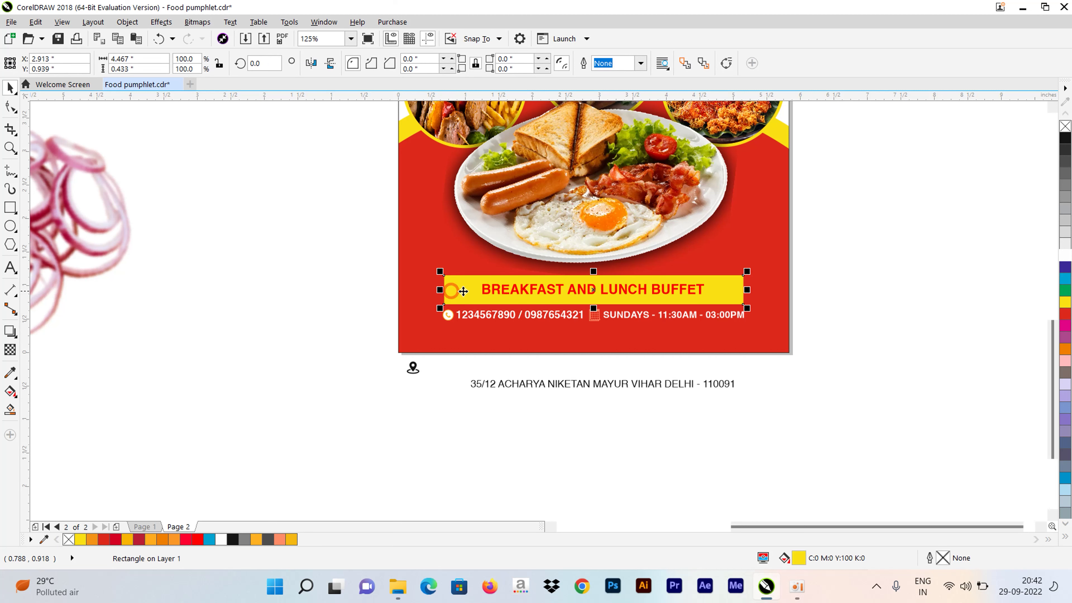
{"action": "scroll", "coordinate": [582, 292], "scroll_direction": "up", "scroll_amount": 3}
{"action": "scroll", "coordinate": [628, 339], "scroll_direction": "up", "scroll_amount": 3}
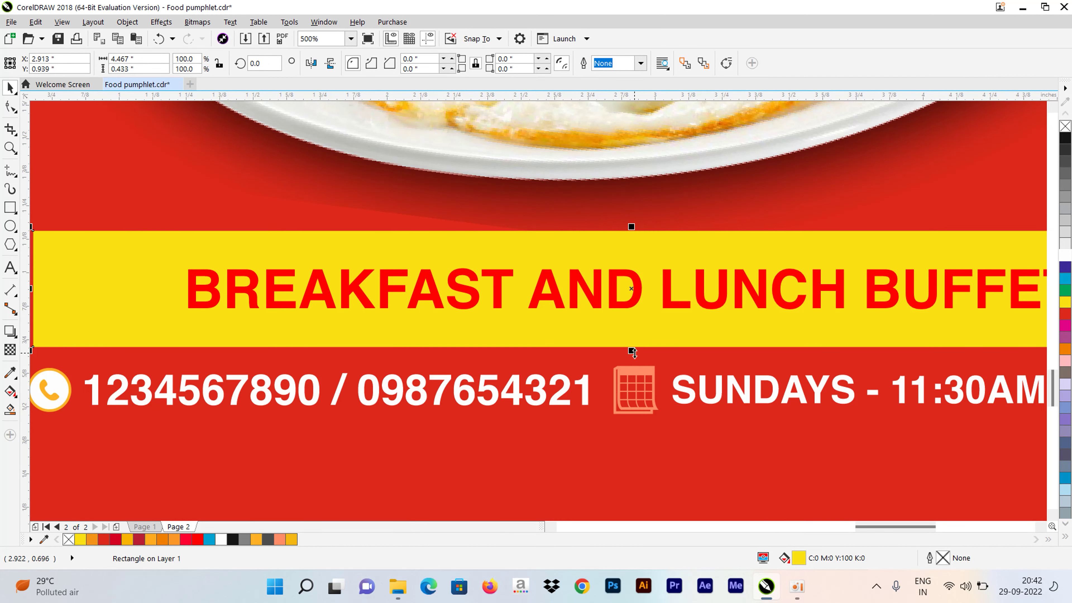
{"action": "left_click_drag", "start_coordinate": [632, 350], "coordinate": [631, 332]}
{"action": "scroll", "coordinate": [552, 295], "scroll_direction": "down", "scroll_amount": 2}
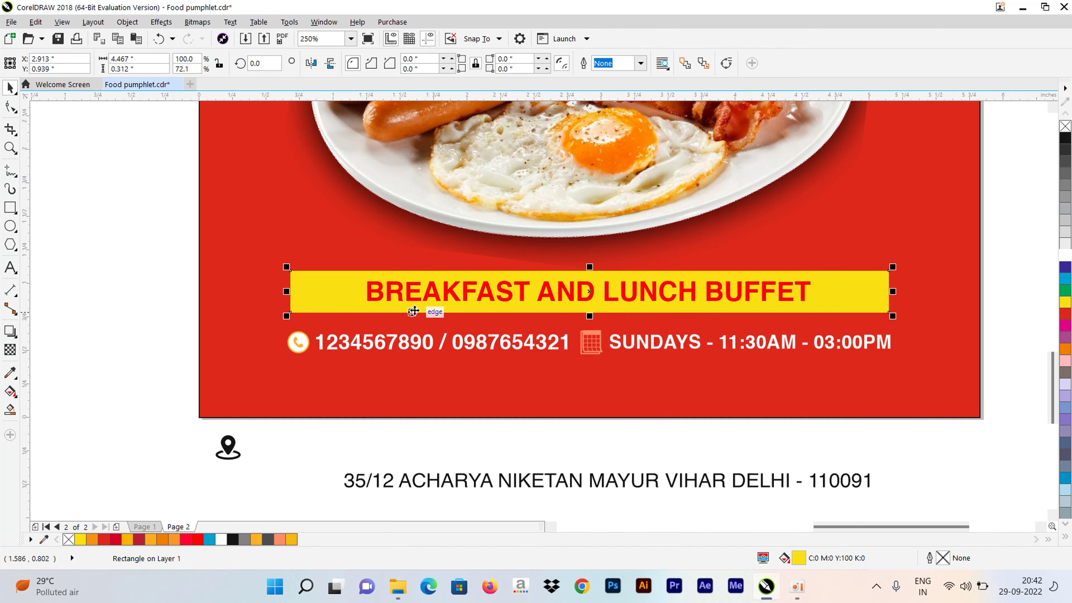
{"action": "left_click_drag", "start_coordinate": [286, 292], "coordinate": [330, 295]}
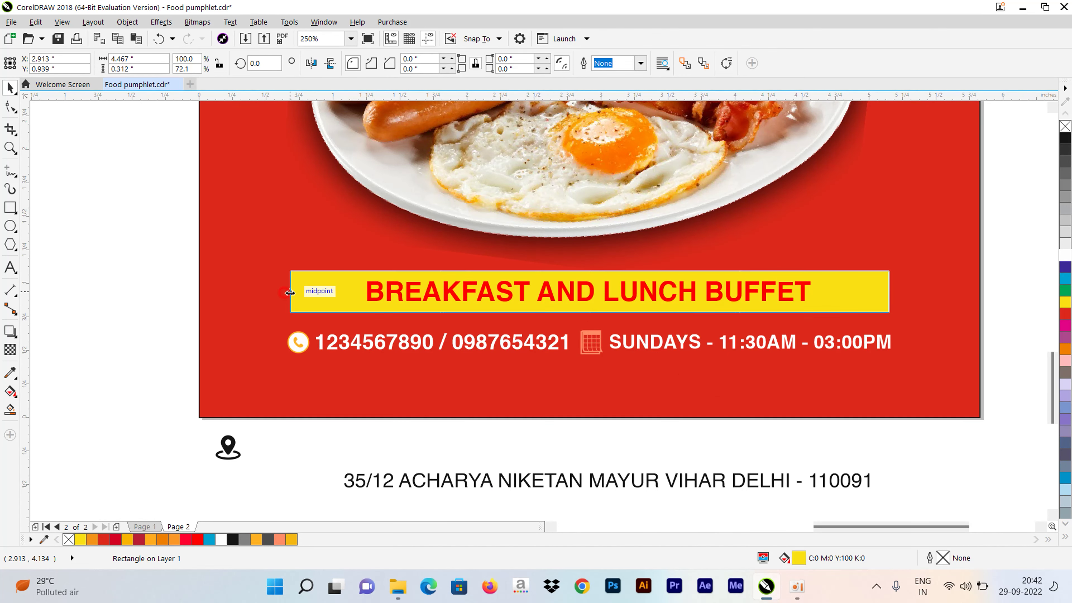
{"action": "left_click", "coordinate": [119, 326]}
{"action": "left_click", "coordinate": [346, 291]}
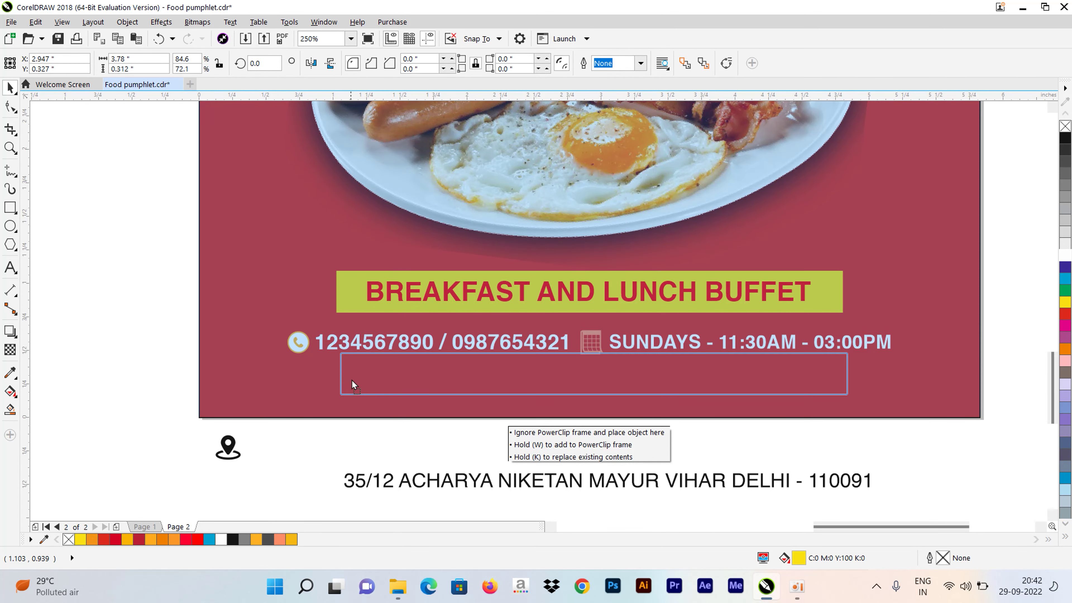
Place a copy of the bar below the phone line and give it a yellow outline
{"action": "left_click_drag", "start_coordinate": [348, 298], "coordinate": [352, 382]}
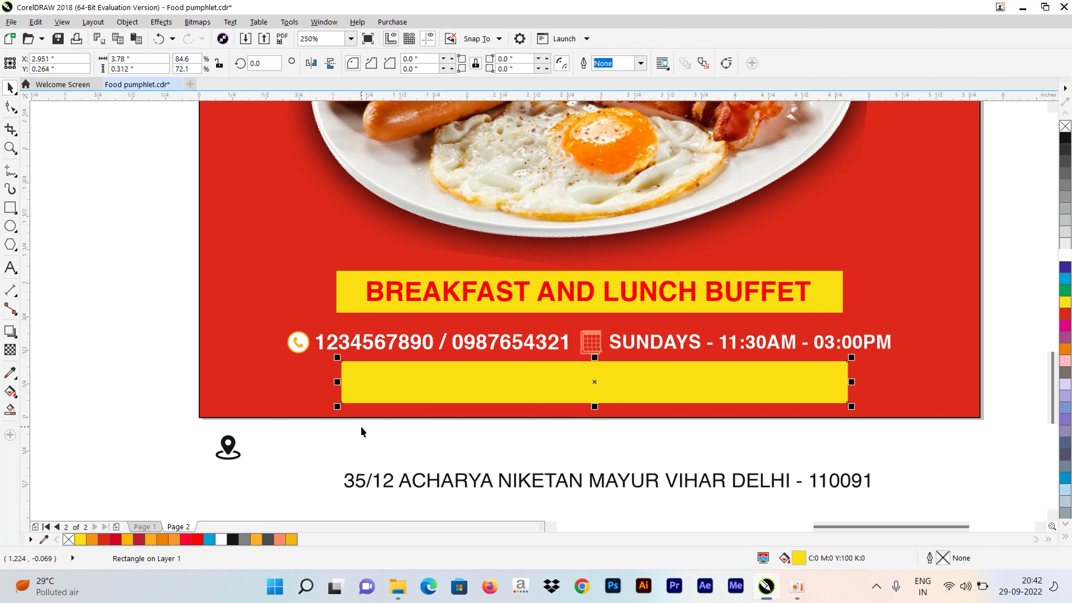
{"action": "left_click", "coordinate": [324, 460]}
{"action": "left_click", "coordinate": [371, 383]}
{"action": "right_click", "coordinate": [1068, 303]}
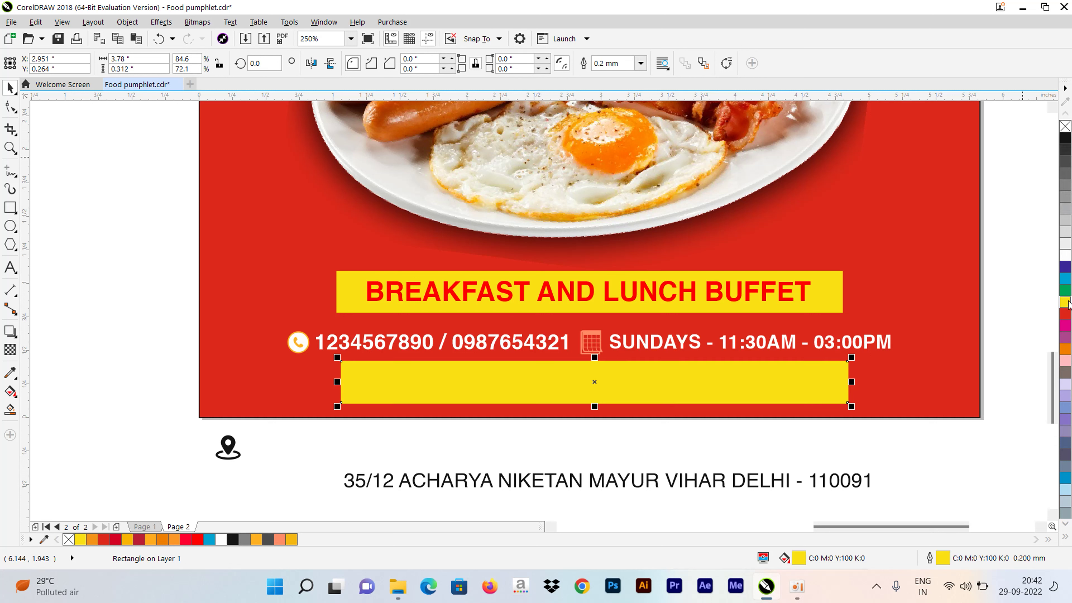
{"action": "left_click", "coordinate": [788, 388]}
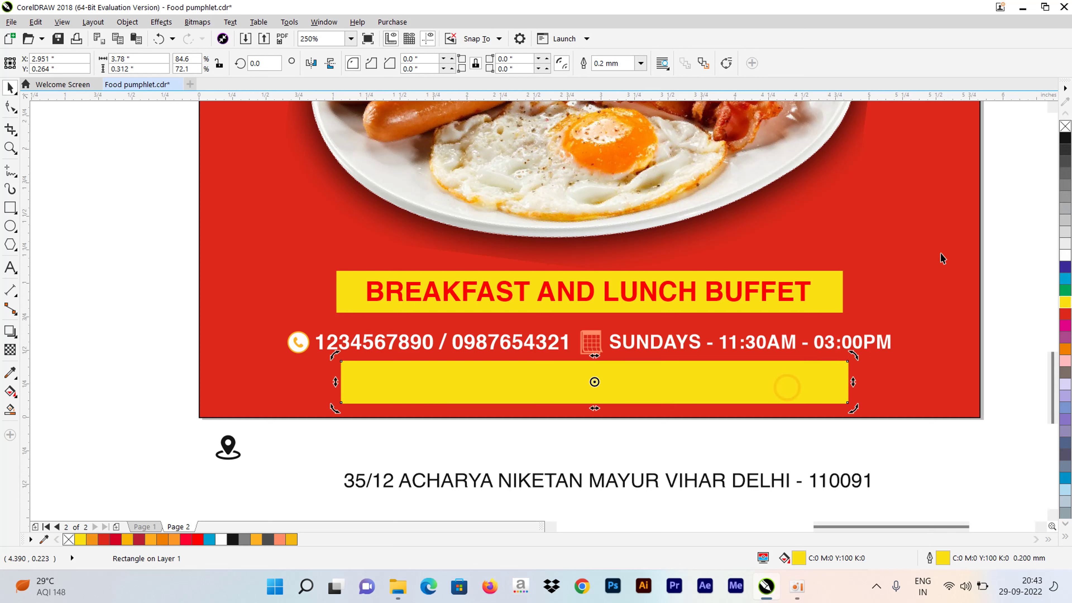
Remove the bar's fill, move the address text into it, widen it and centre the text
{"action": "left_click", "coordinate": [1066, 126]}
{"action": "left_click_drag", "start_coordinate": [297, 443], "coordinate": [861, 502]}
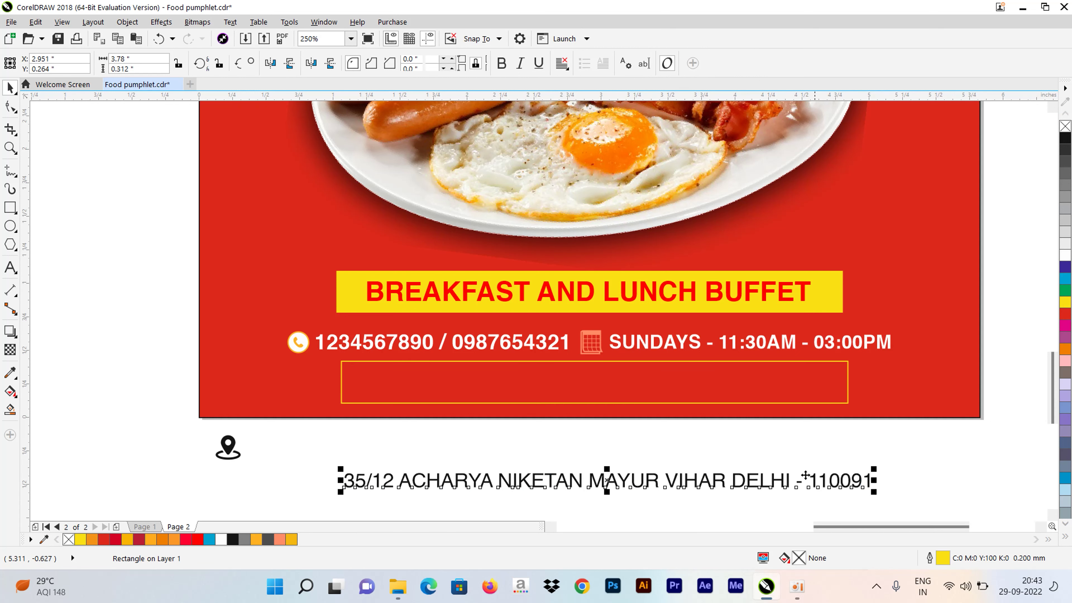
{"action": "left_click_drag", "start_coordinate": [611, 482], "coordinate": [609, 385]}
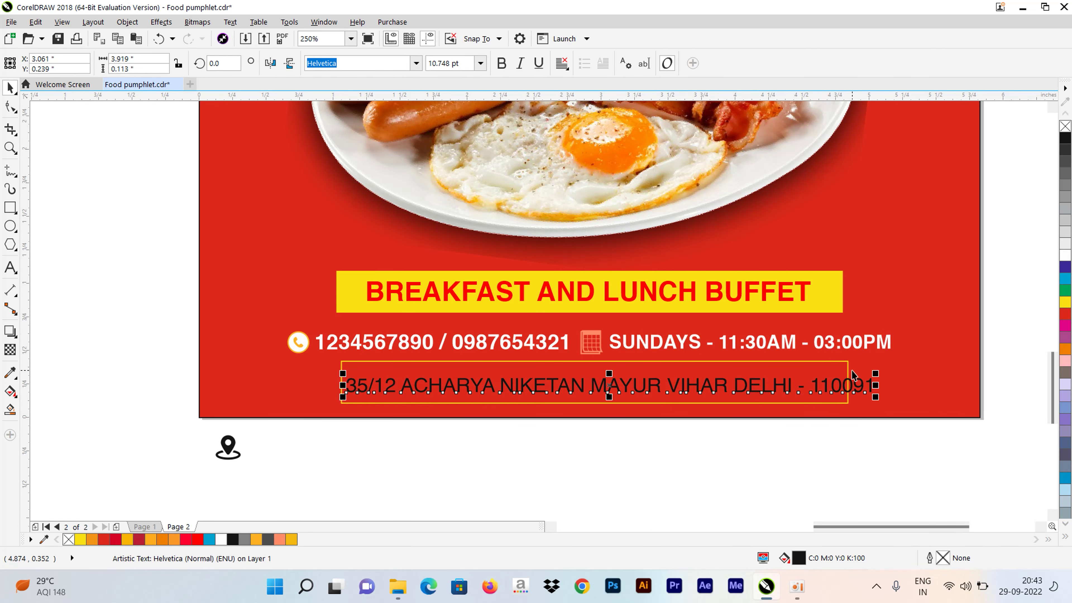
{"action": "left_click", "coordinate": [838, 372]}
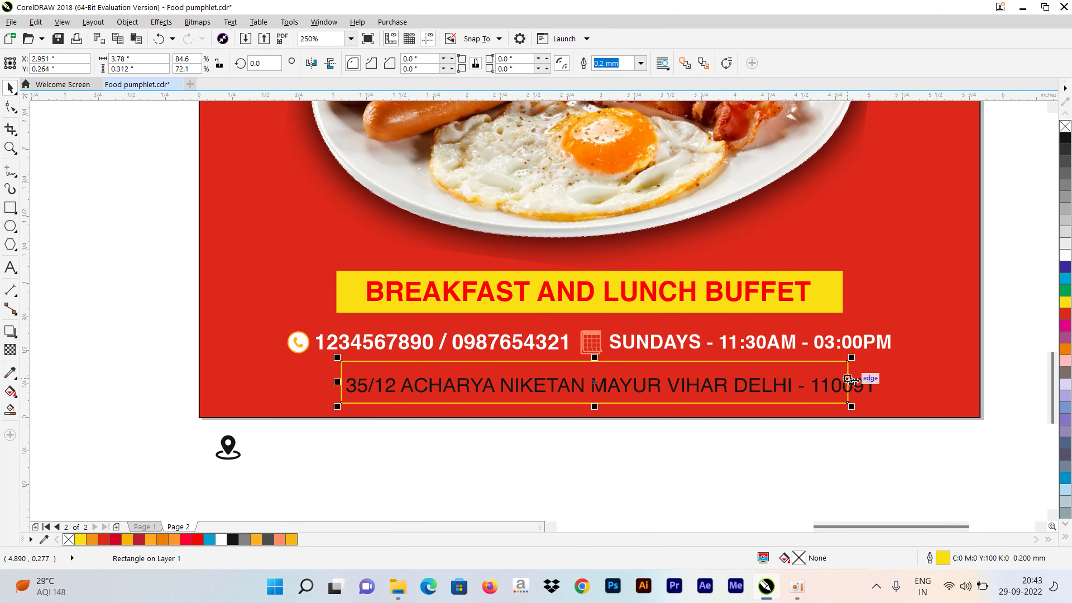
{"action": "left_click_drag", "start_coordinate": [849, 379], "coordinate": [893, 381]}
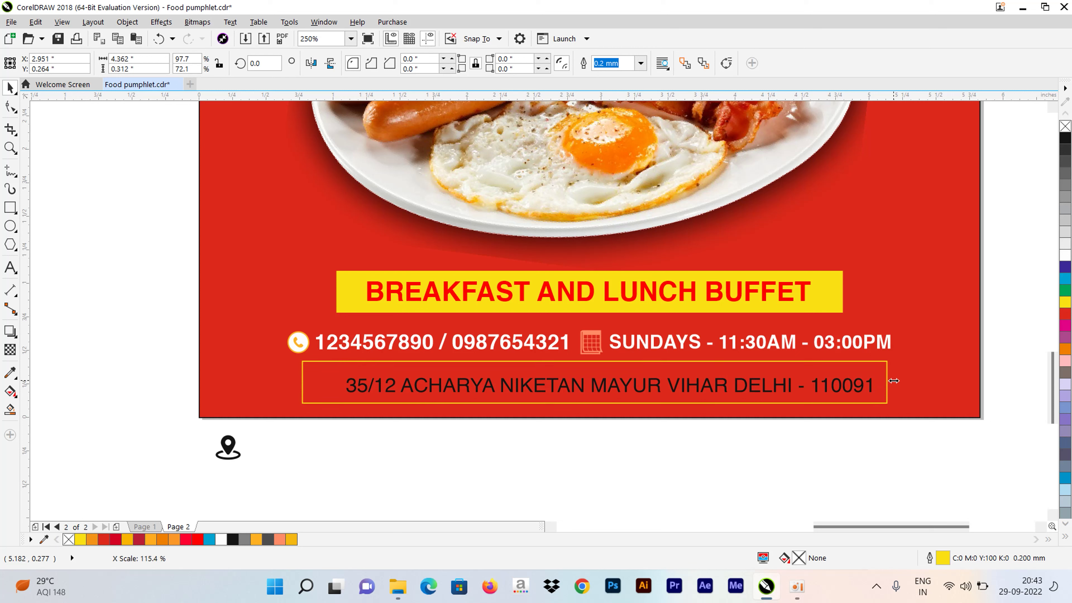
{"action": "left_click", "coordinate": [846, 390], "text": "shift"}
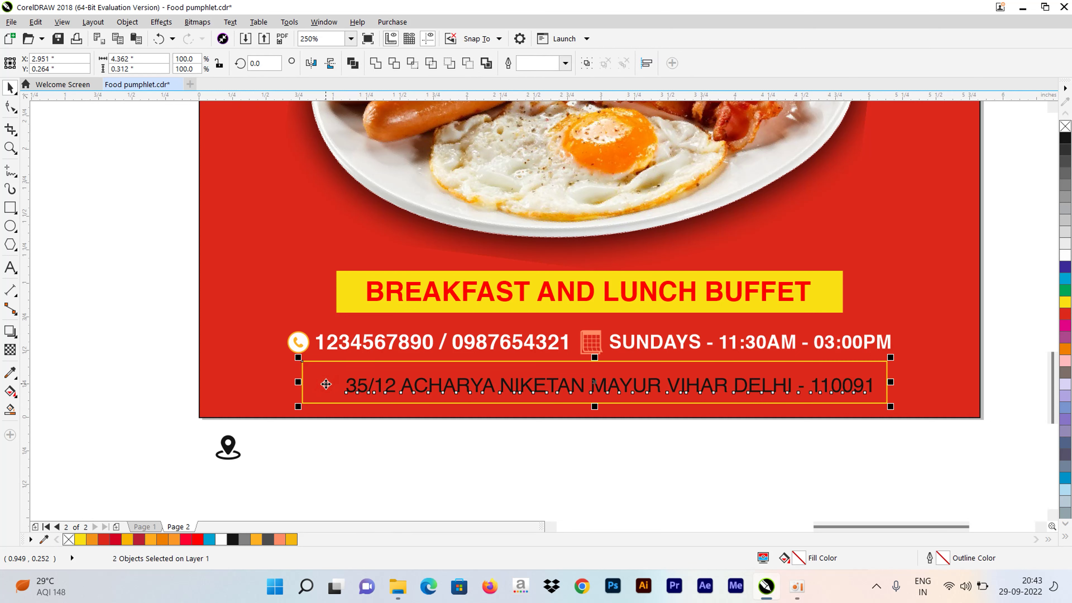
{"action": "key", "text": "c"}
{"action": "key", "text": "e"}
Extend the address box further left and copy it into a small square at its left end
{"action": "left_click", "coordinate": [359, 458]}
{"action": "left_click", "coordinate": [315, 384]}
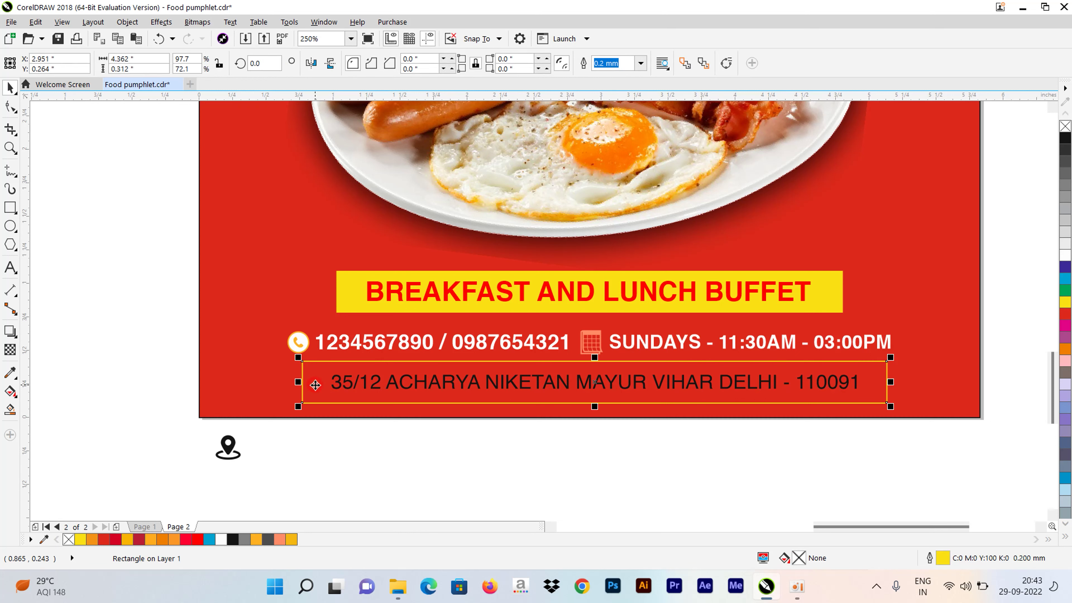
{"action": "left_click_drag", "start_coordinate": [298, 382], "coordinate": [274, 382]}
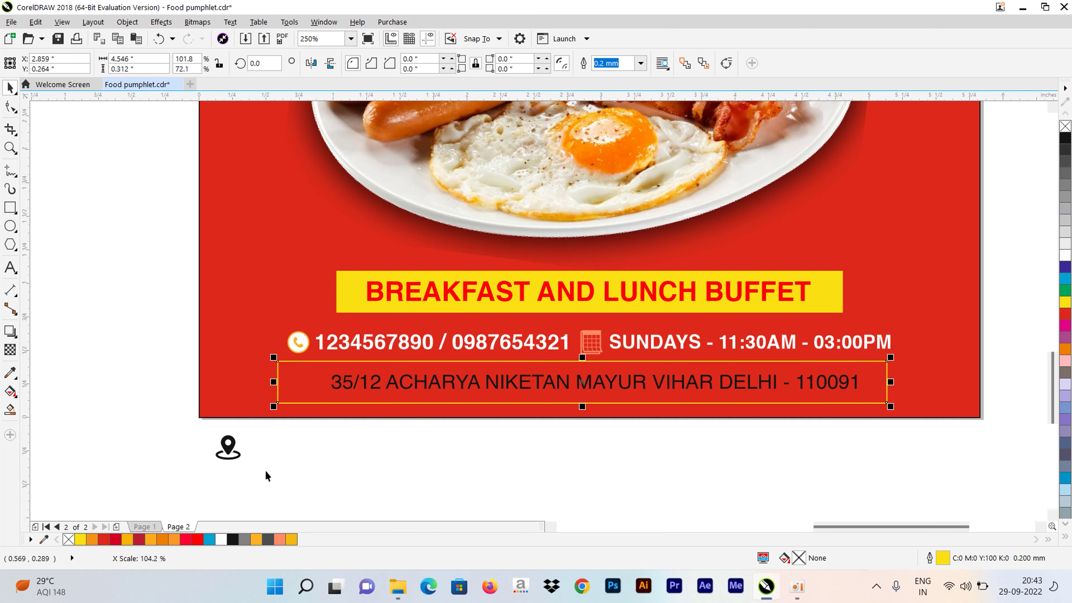
{"action": "left_click", "coordinate": [127, 374]}
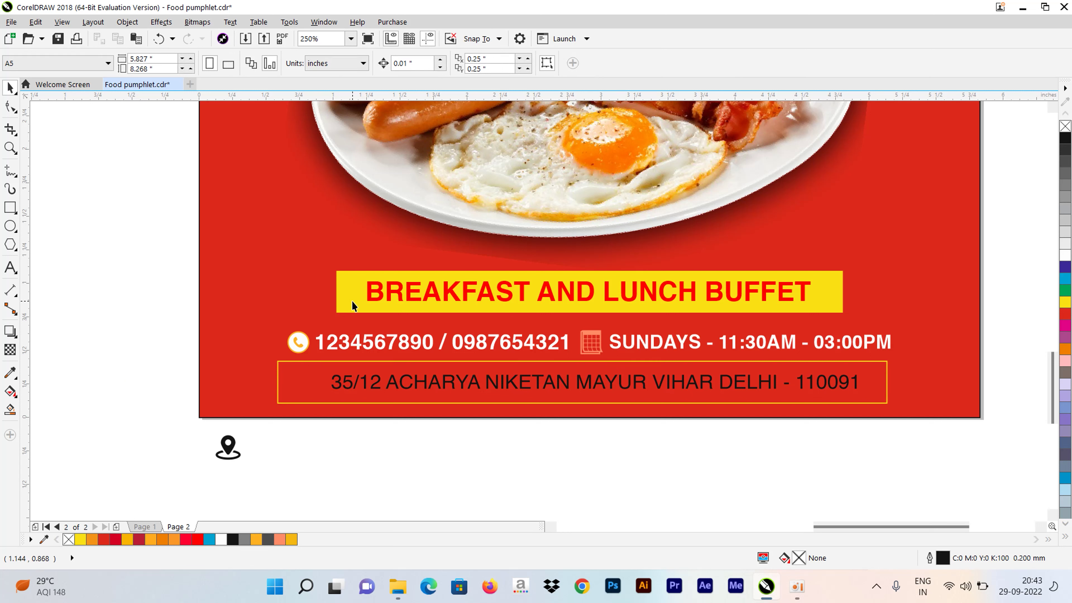
{"action": "left_click", "coordinate": [353, 300]}
{"action": "left_click", "coordinate": [293, 383]}
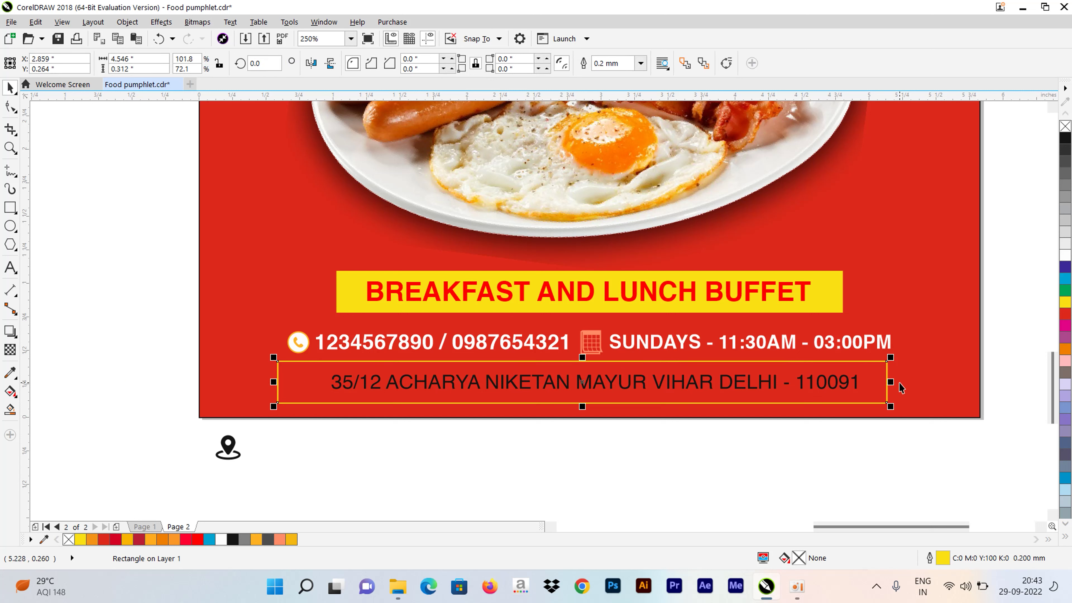
{"action": "left_click_drag", "start_coordinate": [890, 381], "coordinate": [329, 404]}
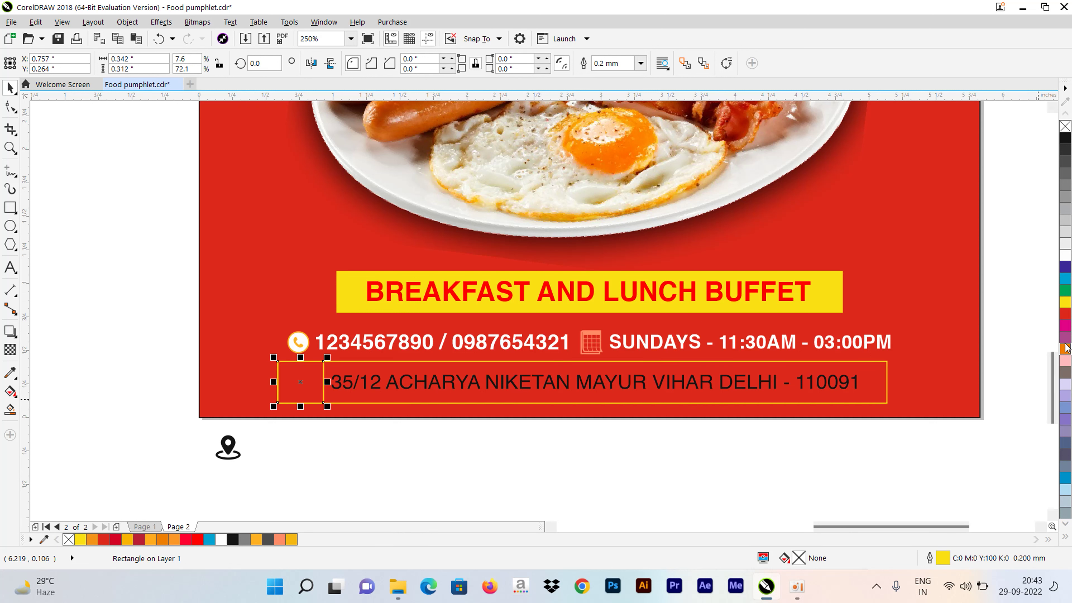
Fill the small square yellow and centre the location pin inside it
{"action": "left_click", "coordinate": [1066, 303]}
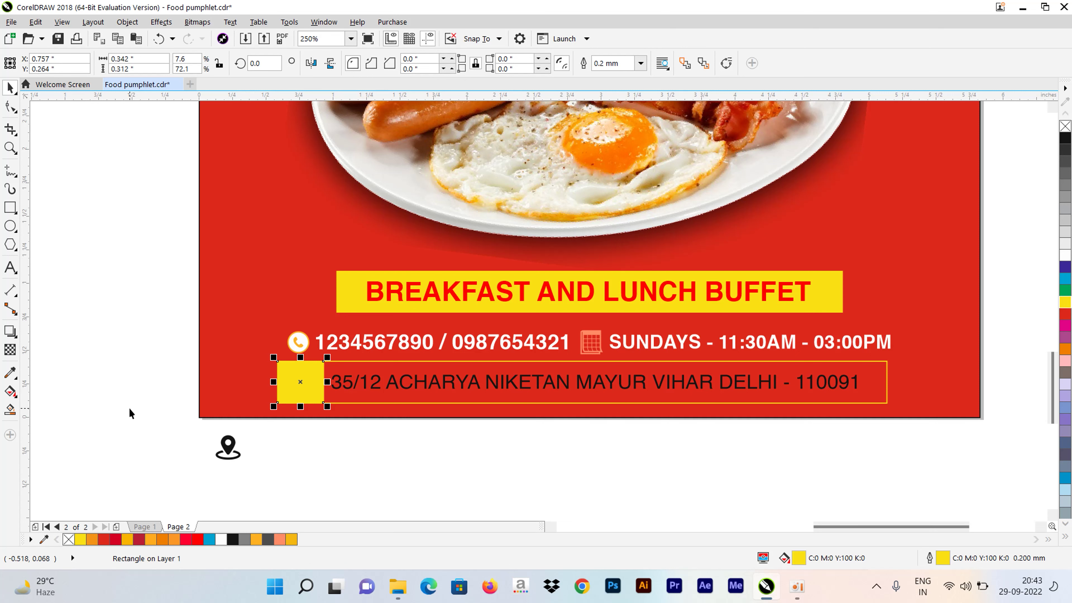
{"action": "left_click", "coordinate": [228, 447]}
{"action": "left_click_drag", "start_coordinate": [230, 446], "coordinate": [295, 382]}
{"action": "scroll", "coordinate": [290, 363], "scroll_direction": "up", "scroll_amount": 1}
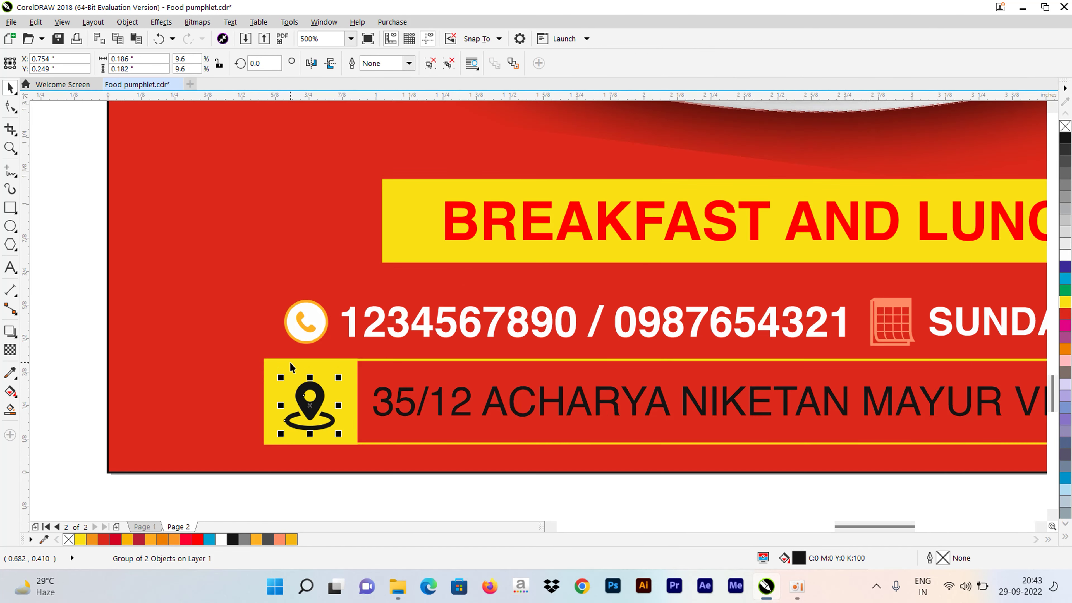
{"action": "left_click", "coordinate": [272, 365], "text": "shift"}
{"action": "key", "text": "e"}
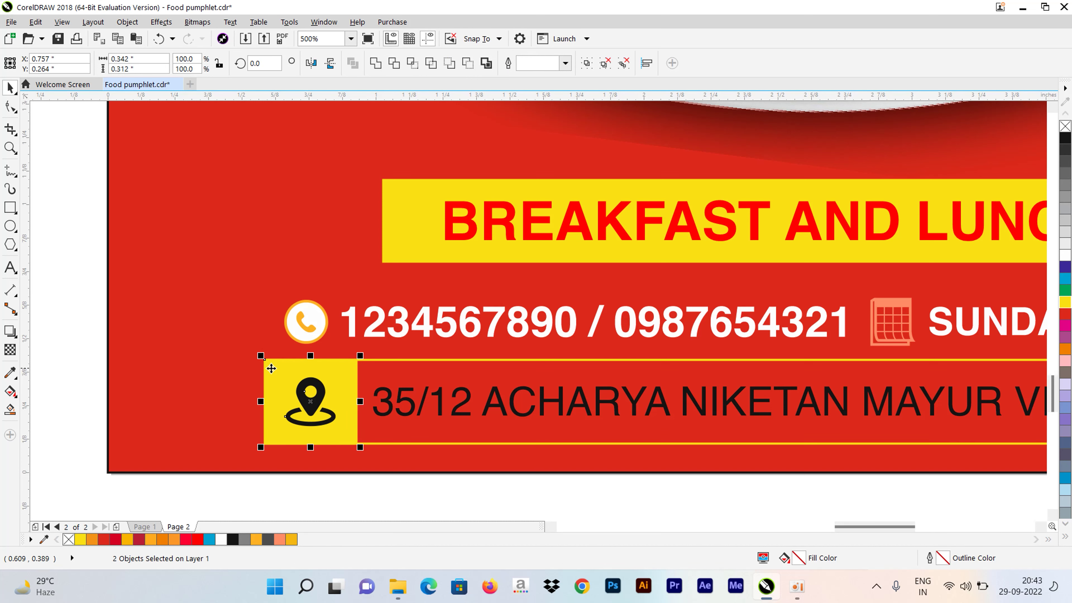
{"action": "left_click", "coordinate": [84, 434]}
Group the pin, square, outlined box and address text into one address bar
{"action": "left_click", "coordinate": [313, 404]}
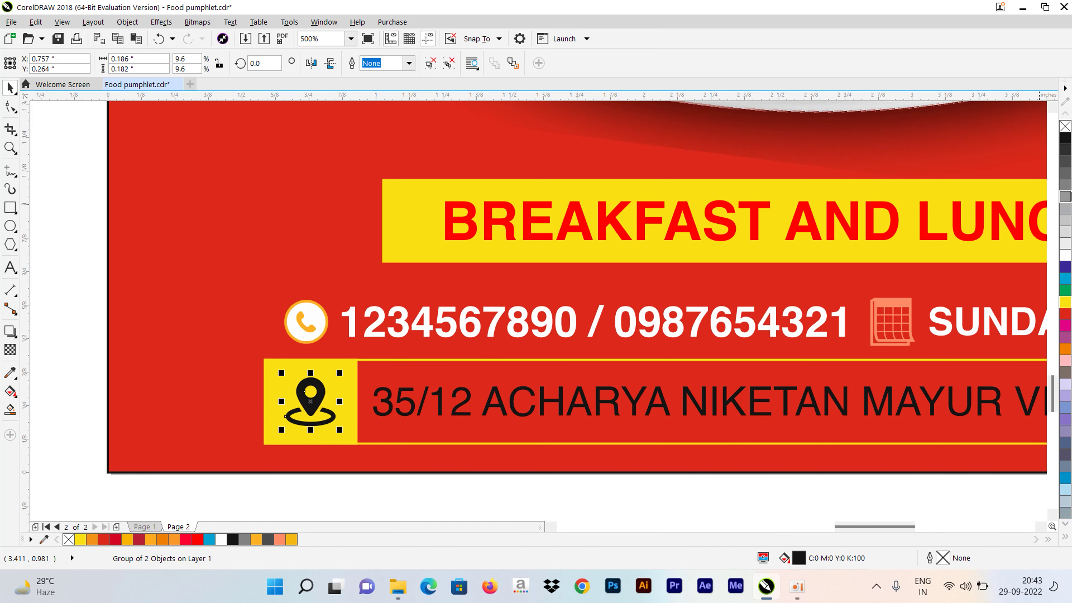
{"action": "scroll", "coordinate": [305, 392], "scroll_direction": "down", "scroll_amount": 1}
{"action": "scroll", "coordinate": [348, 307], "scroll_direction": "down", "scroll_amount": 2}
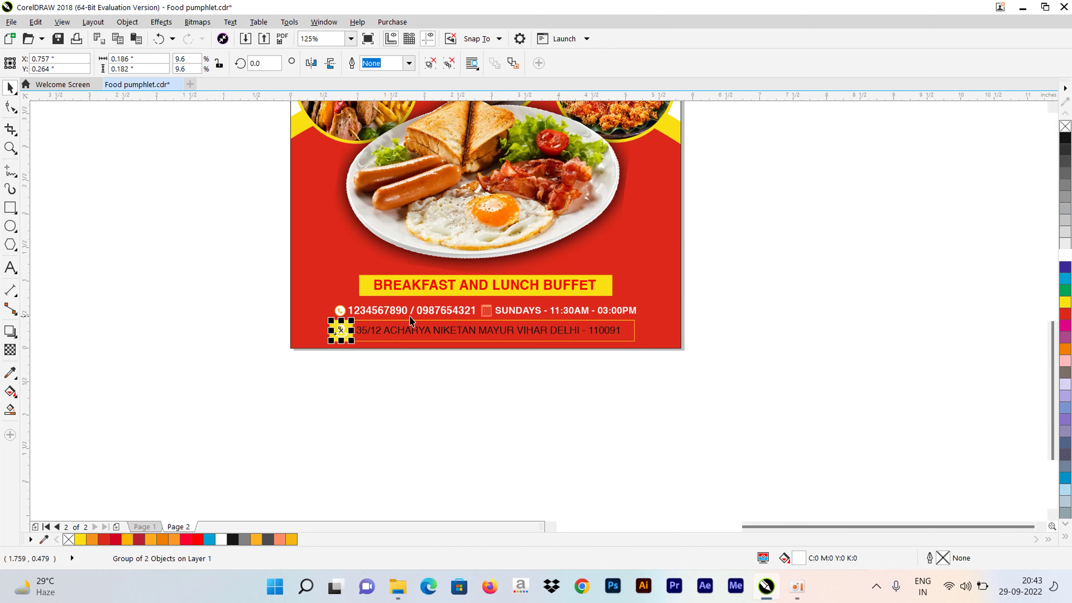
{"action": "scroll", "coordinate": [395, 305], "scroll_direction": "up", "scroll_amount": 2}
{"action": "left_click_drag", "start_coordinate": [149, 319], "coordinate": [899, 389]}
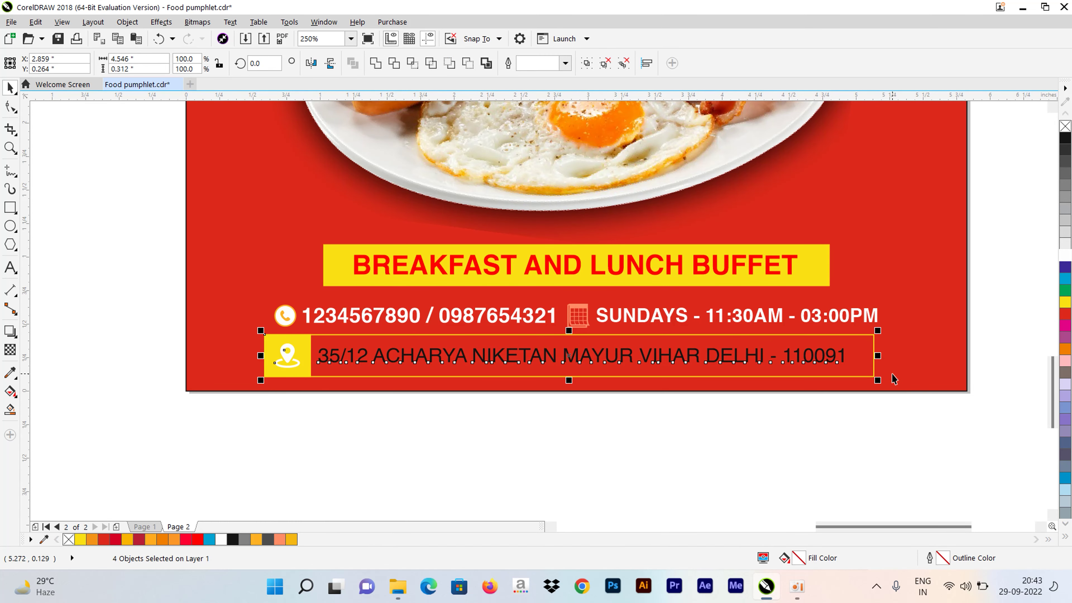
{"action": "key", "text": "ctrl+g"}
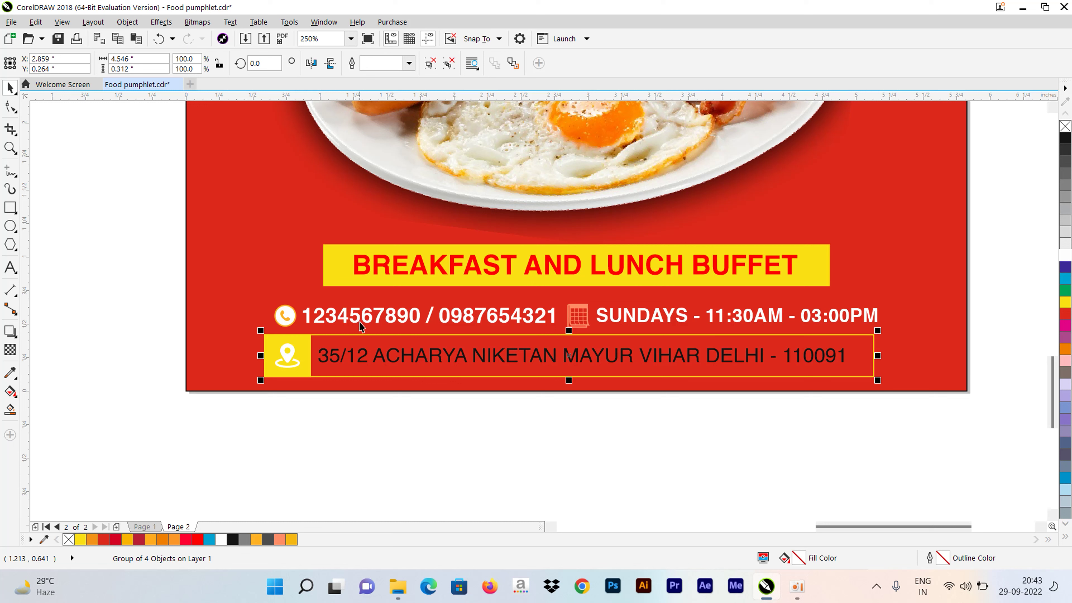
Group the BREAKFAST AND LUNCH BUFFET title banner with its text
{"action": "left_click", "coordinate": [357, 317]}
{"action": "left_click", "coordinate": [377, 272]}
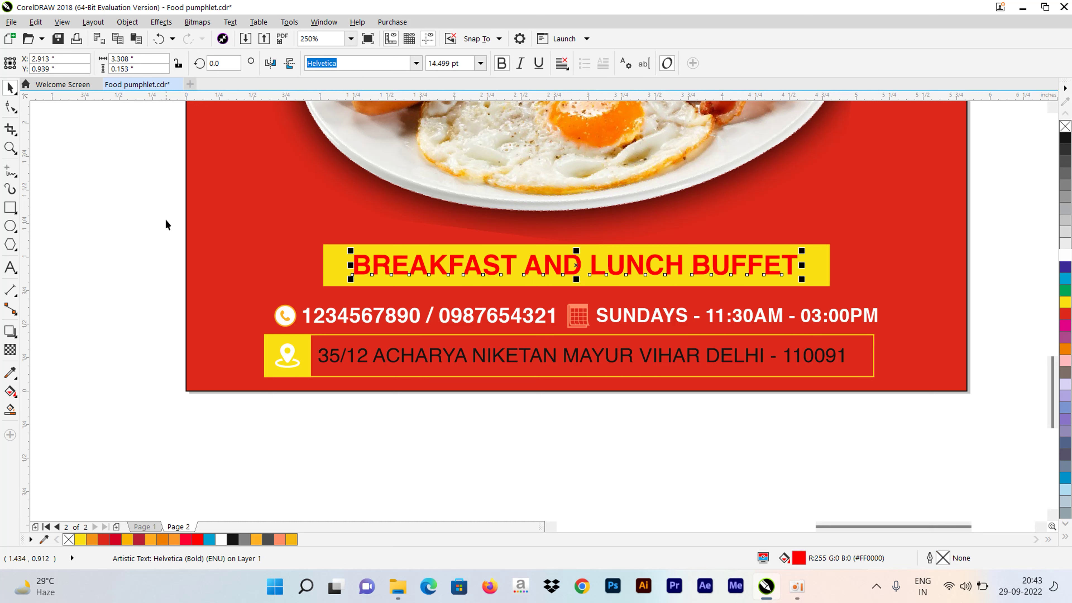
{"action": "left_click_drag", "start_coordinate": [165, 219], "coordinate": [932, 291]}
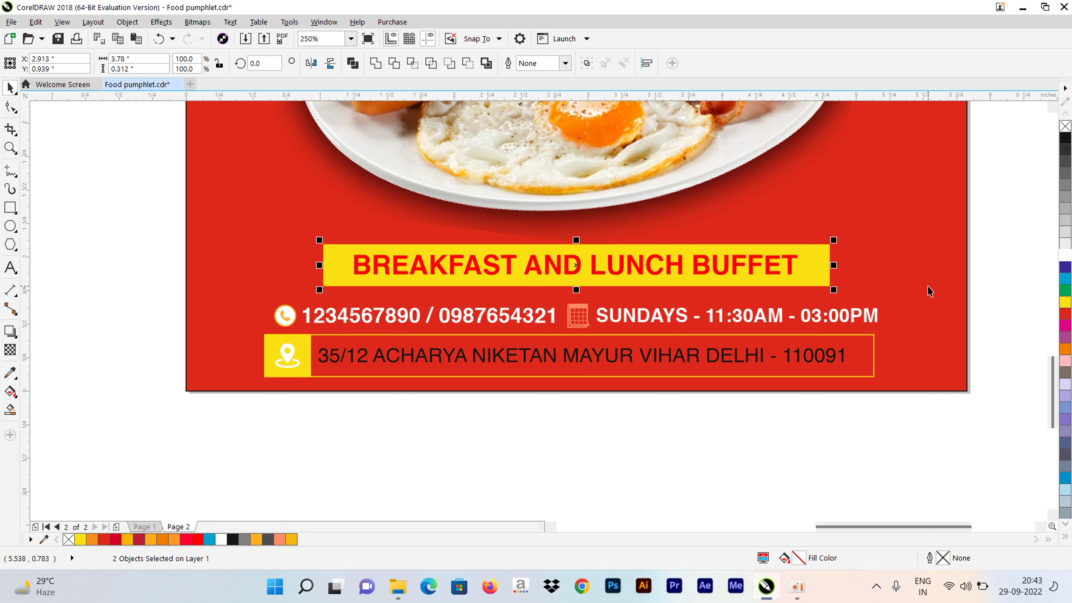
{"action": "key", "text": "ctrl+g"}
Align the title, phone row and address bar on their centres, including the red background
{"action": "left_click_drag", "start_coordinate": [105, 201], "coordinate": [1029, 454]}
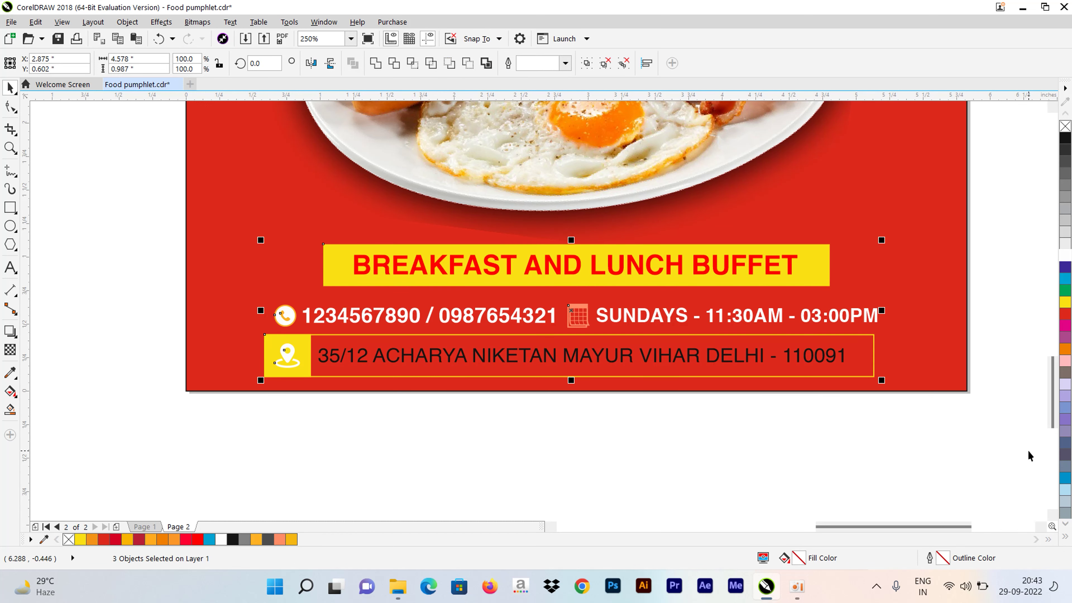
{"action": "key", "text": "c"}
{"action": "scroll", "coordinate": [642, 475], "scroll_direction": "down", "scroll_amount": 2}
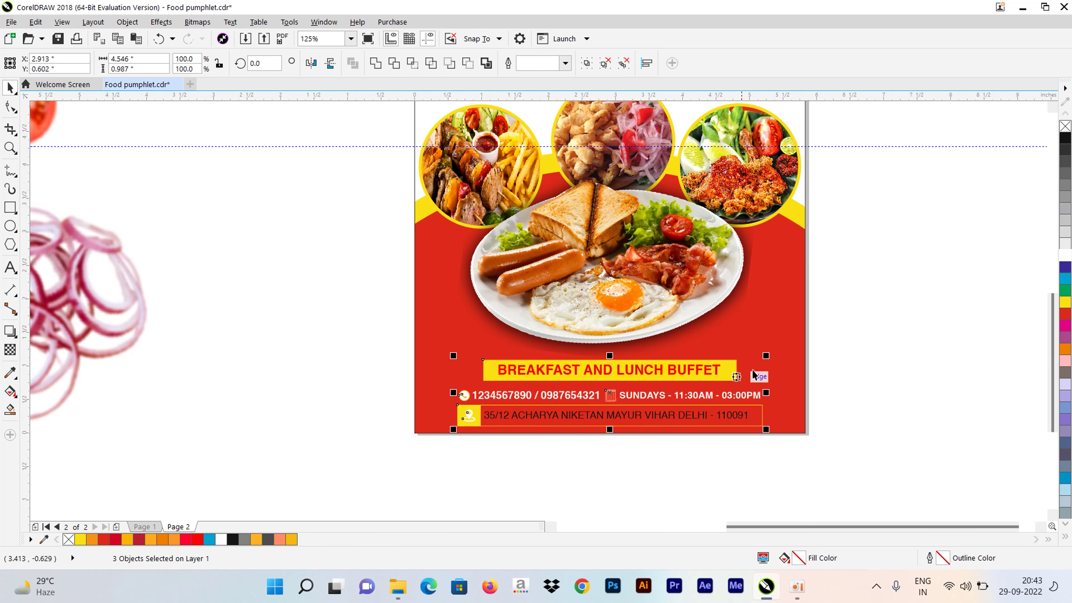
{"action": "scroll", "coordinate": [783, 376], "scroll_direction": "up", "scroll_amount": 2}
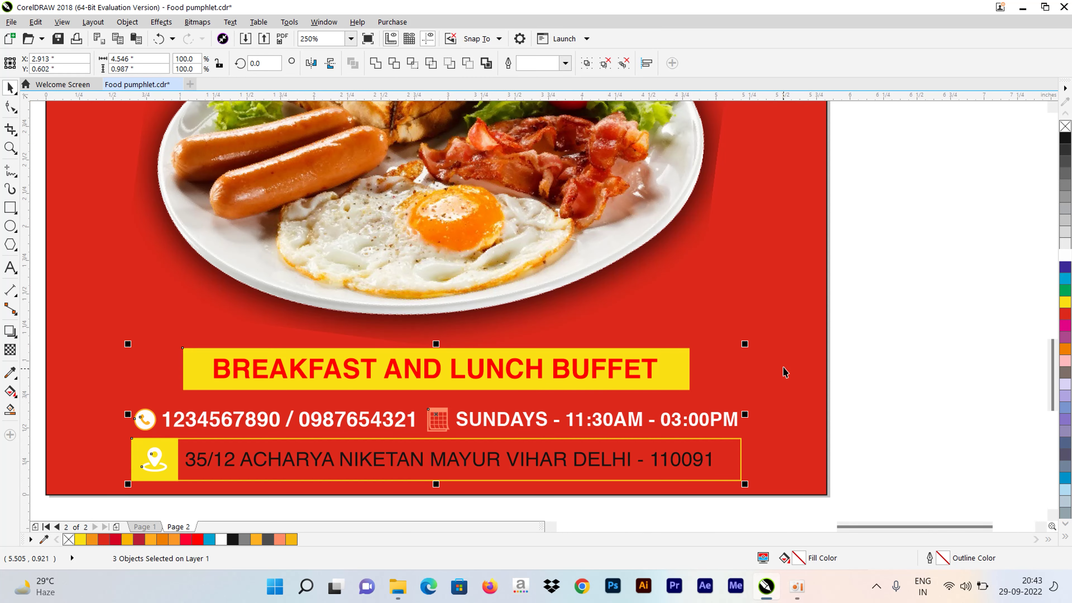
{"action": "left_click", "coordinate": [750, 295], "text": "shift"}
{"action": "scroll", "coordinate": [714, 388], "scroll_direction": "down", "scroll_amount": 4}
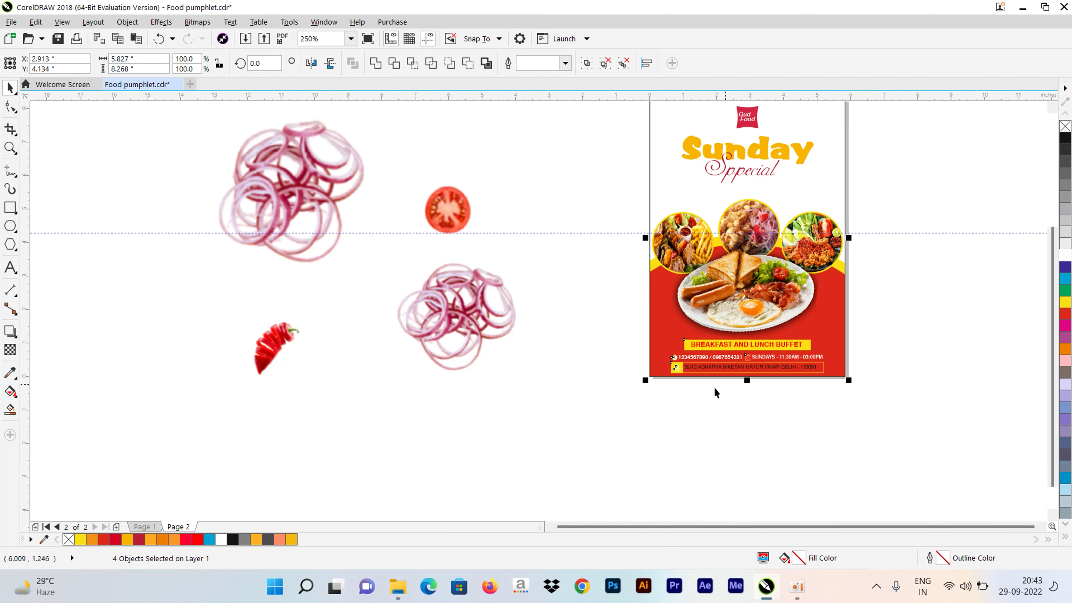
{"action": "scroll", "coordinate": [772, 334], "scroll_direction": "down", "scroll_amount": 2}
{"action": "scroll", "coordinate": [772, 326], "scroll_direction": "up", "scroll_amount": 2}
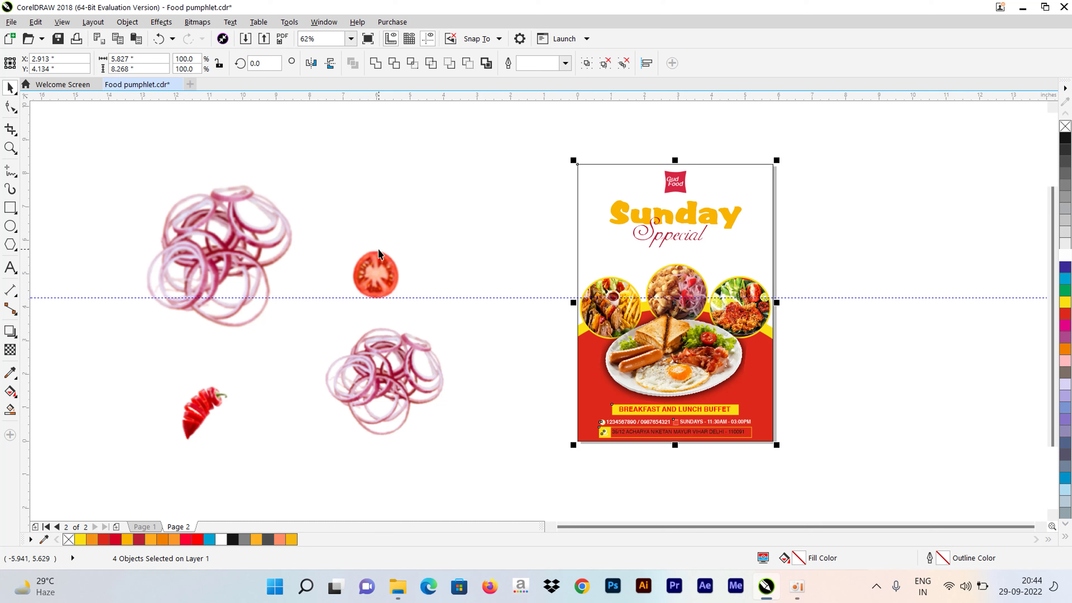
Move the onion rings onto the flyer and PowerClip them inside the pamphlet
{"action": "left_click", "coordinate": [416, 232]}
{"action": "left_click_drag", "start_coordinate": [179, 280], "coordinate": [478, 201]}
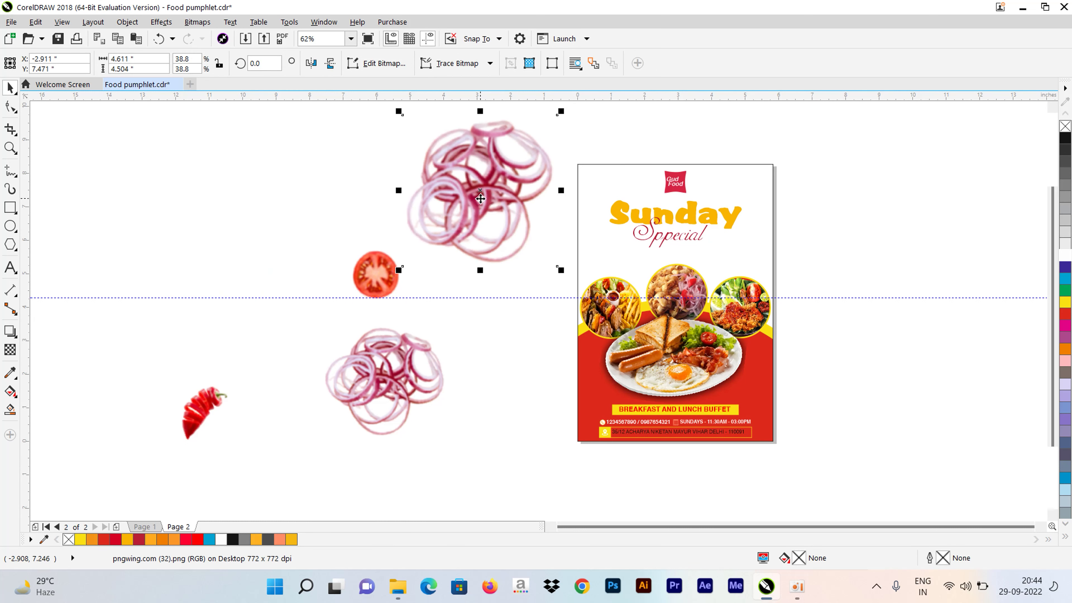
{"action": "right_click", "coordinate": [480, 198]}
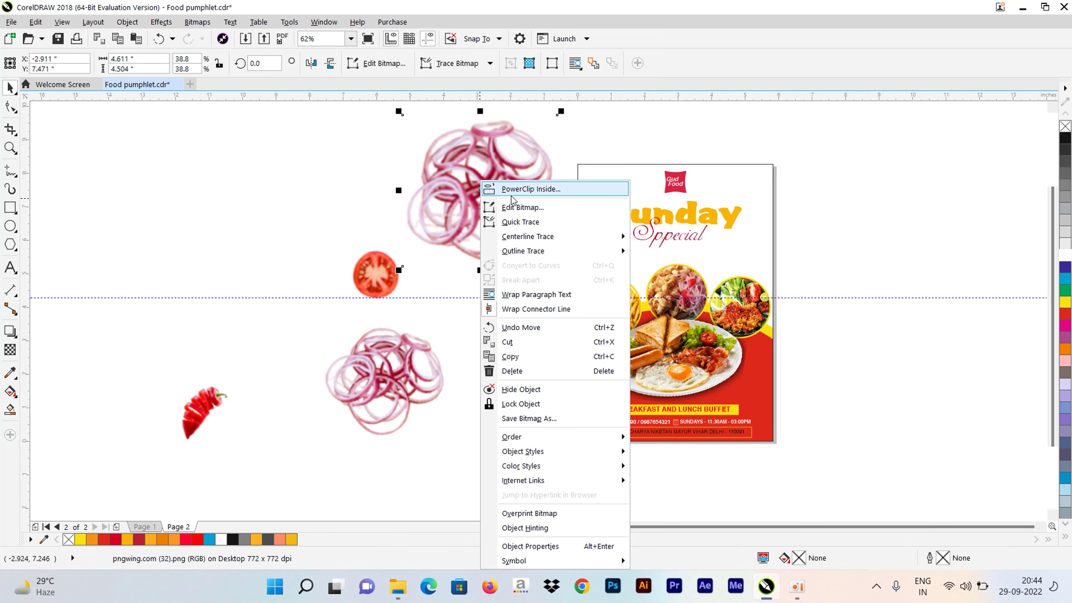
{"action": "left_click", "coordinate": [512, 188]}
{"action": "left_click", "coordinate": [582, 174]}
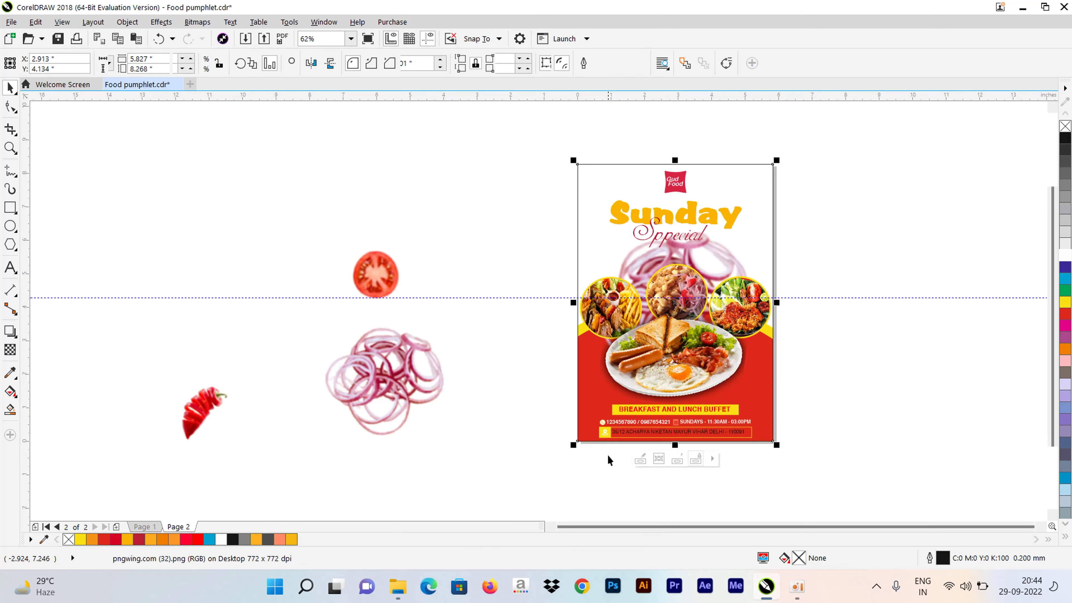
Position the clipped onion at the top-left corner and move the chili to the top-right corner
{"action": "left_click", "coordinate": [639, 460]}
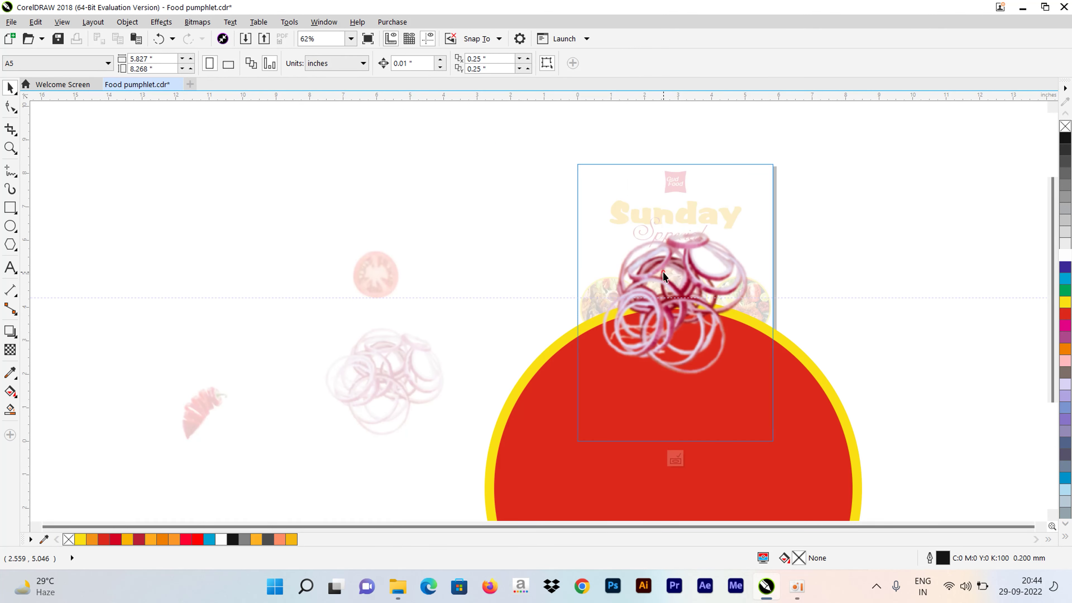
{"action": "left_click_drag", "start_coordinate": [561, 134], "coordinate": [565, 178]}
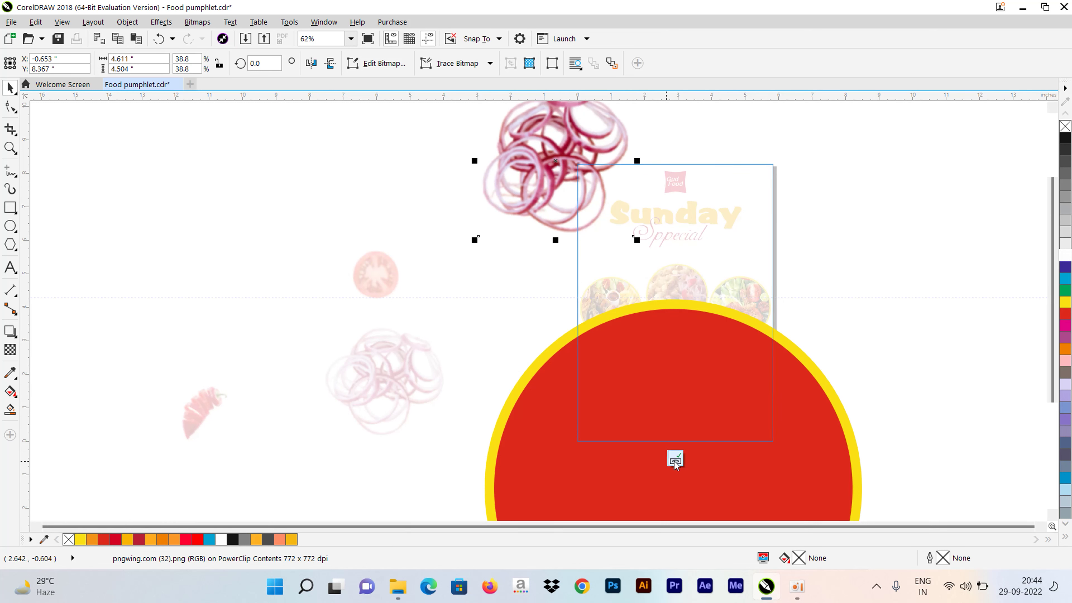
{"action": "left_click", "coordinate": [483, 262]}
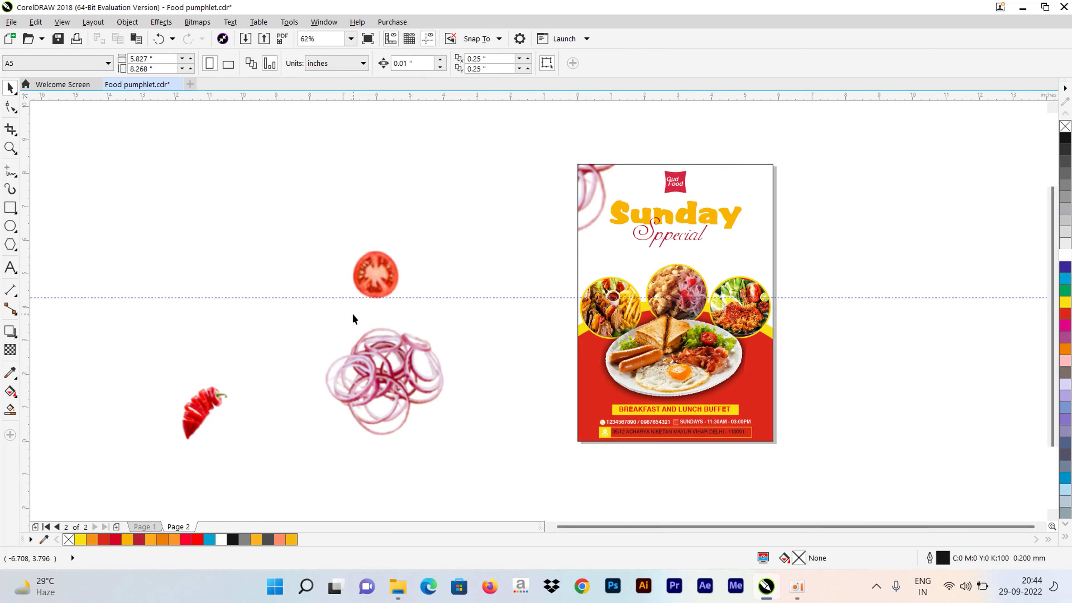
{"action": "left_click_drag", "start_coordinate": [791, 162], "coordinate": [772, 168]}
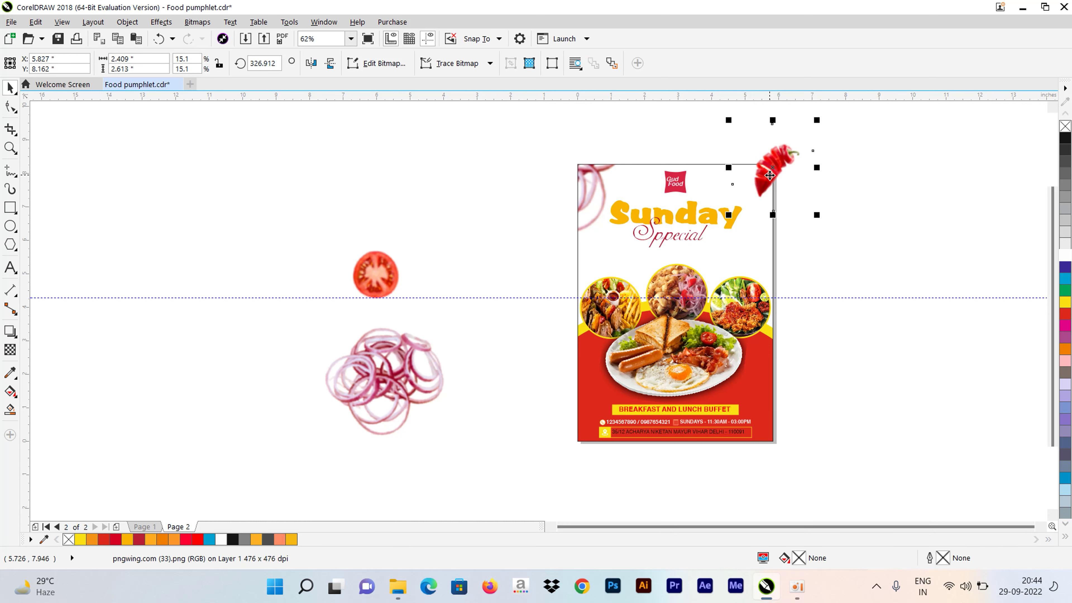
PowerClip the chili at the top-right corner and a second onion at the right edge
{"action": "right_click", "coordinate": [770, 172]}
{"action": "left_click", "coordinate": [760, 231]}
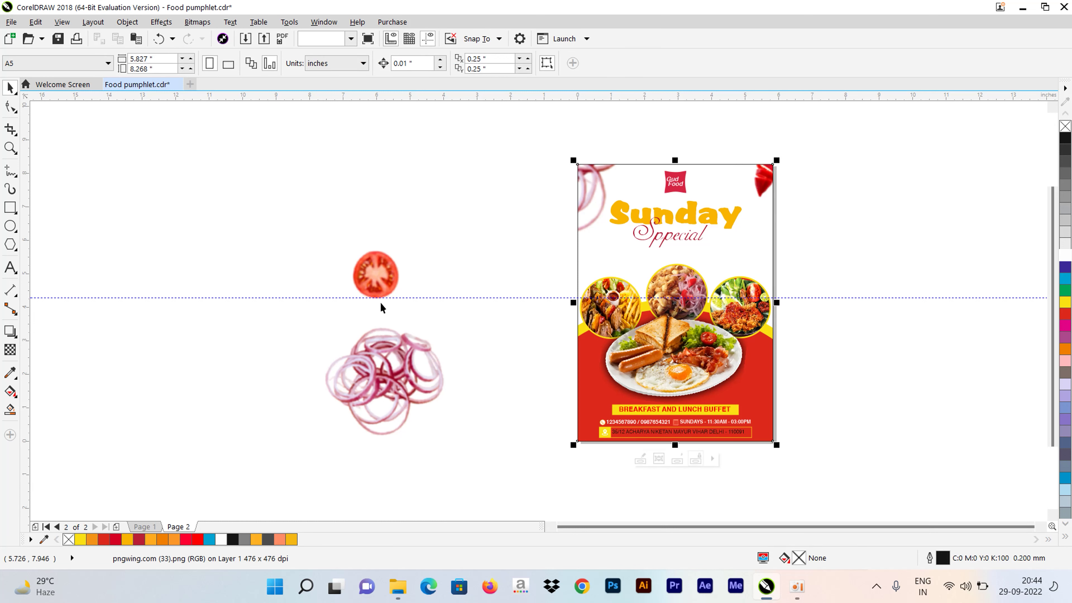
{"action": "mouse_move", "coordinate": [434, 223]}
{"action": "left_mouse_down"}
{"action": "mouse_move", "coordinate": [822, 219]}
{"action": "mouse_move", "coordinate": [818, 229]}
{"action": "left_mouse_up"}
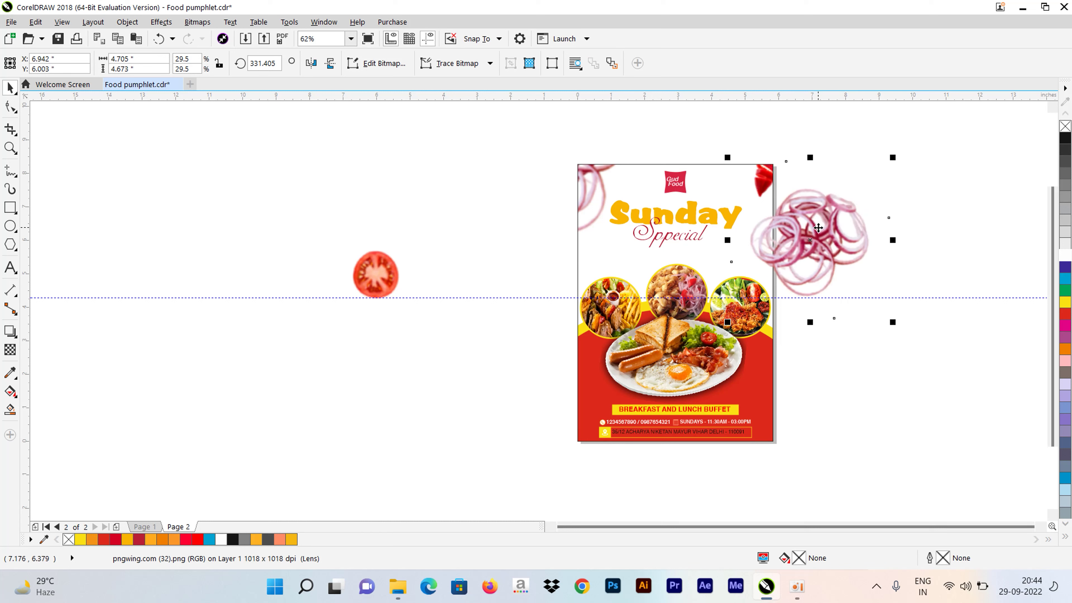
{"action": "right_click", "coordinate": [818, 228]}
{"action": "left_click", "coordinate": [848, 187]}
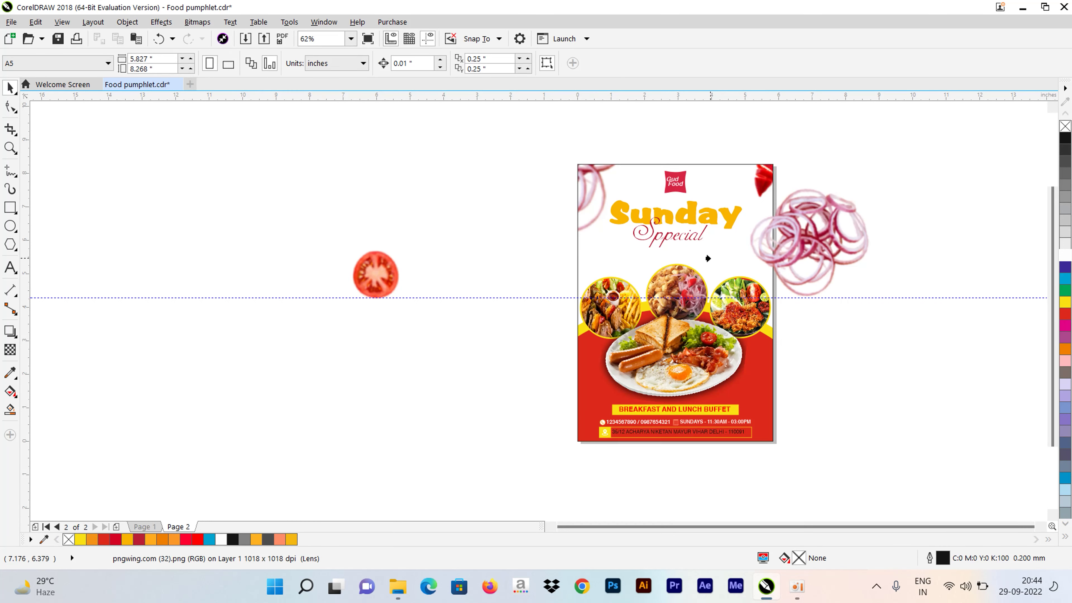
{"action": "left_click", "coordinate": [708, 258]}
Move the tomato slice to the pamphlet's left edge and PowerClip it inside
{"action": "left_click", "coordinate": [850, 242]}
{"action": "mouse_move", "coordinate": [375, 282]}
{"action": "left_mouse_down"}
{"action": "mouse_move", "coordinate": [597, 270]}
{"action": "mouse_move", "coordinate": [565, 266]}
{"action": "left_mouse_up"}
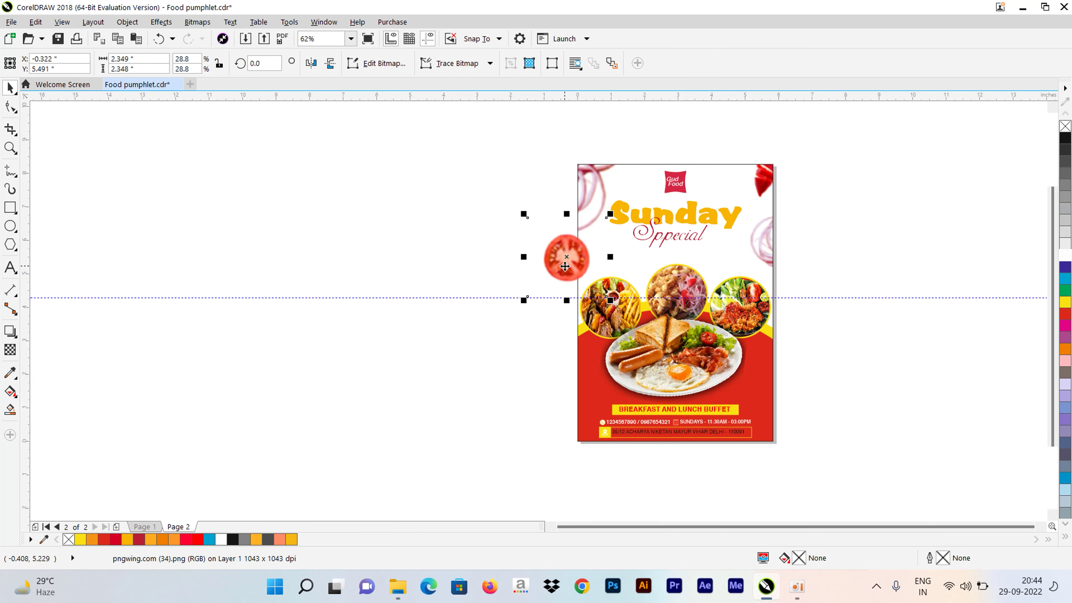
{"action": "right_click", "coordinate": [565, 266]}
{"action": "left_click", "coordinate": [591, 187]}
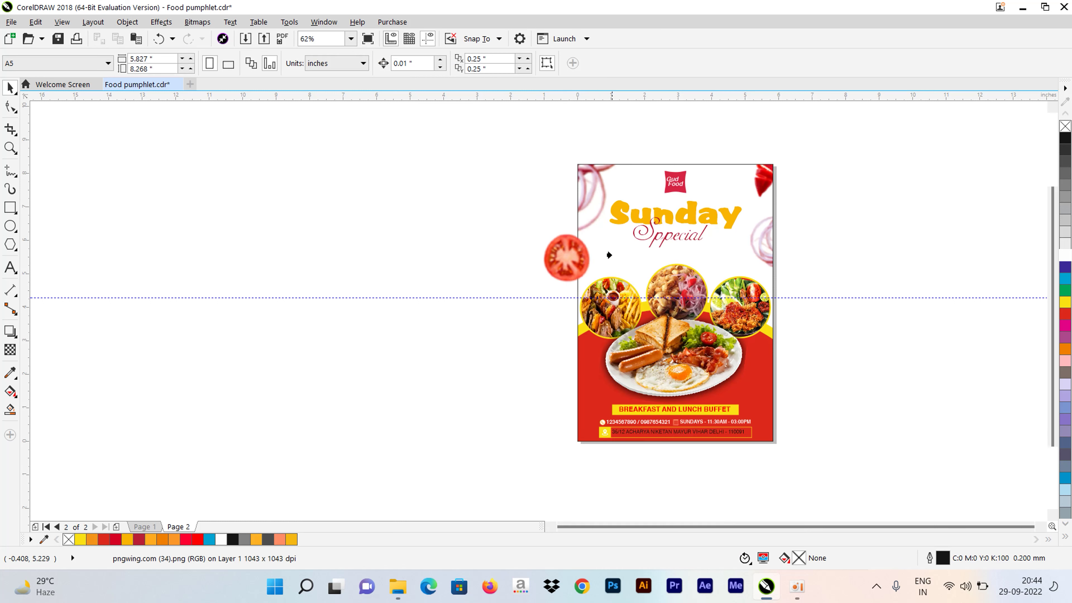
{"action": "left_click", "coordinate": [609, 255]}
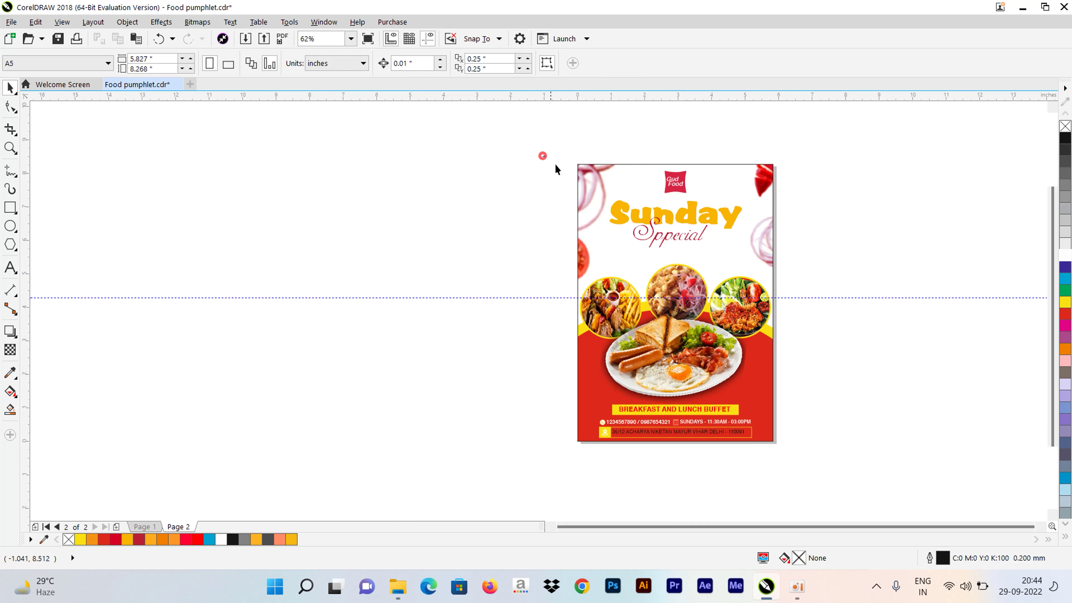
Marquee-select the whole pamphlet, group its 14 objects, and check the group
{"action": "left_click_drag", "start_coordinate": [543, 156], "coordinate": [820, 457]}
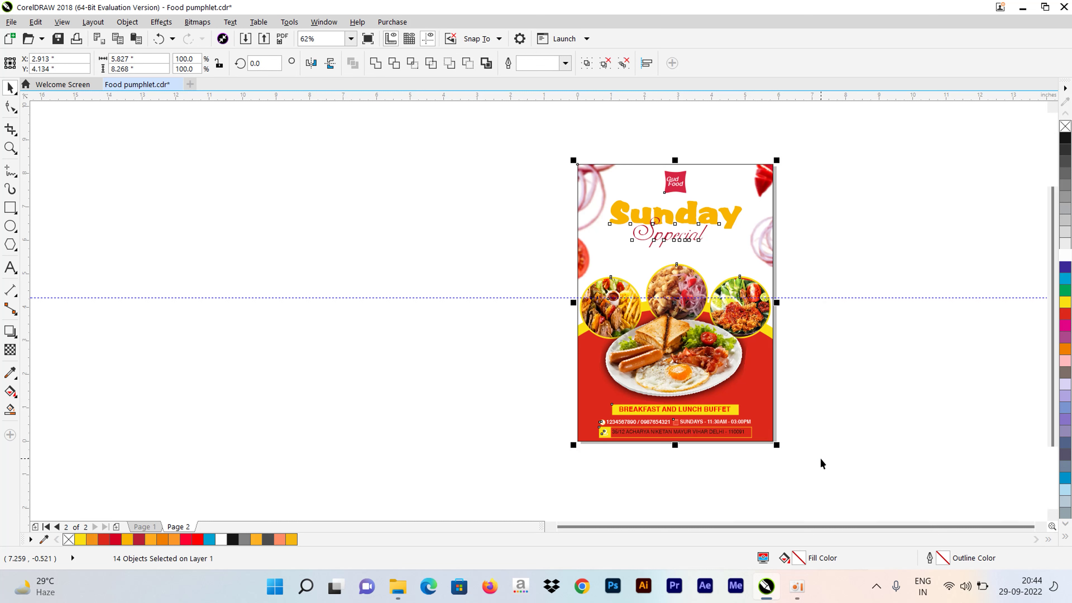
{"action": "key", "text": "ctrl+g"}
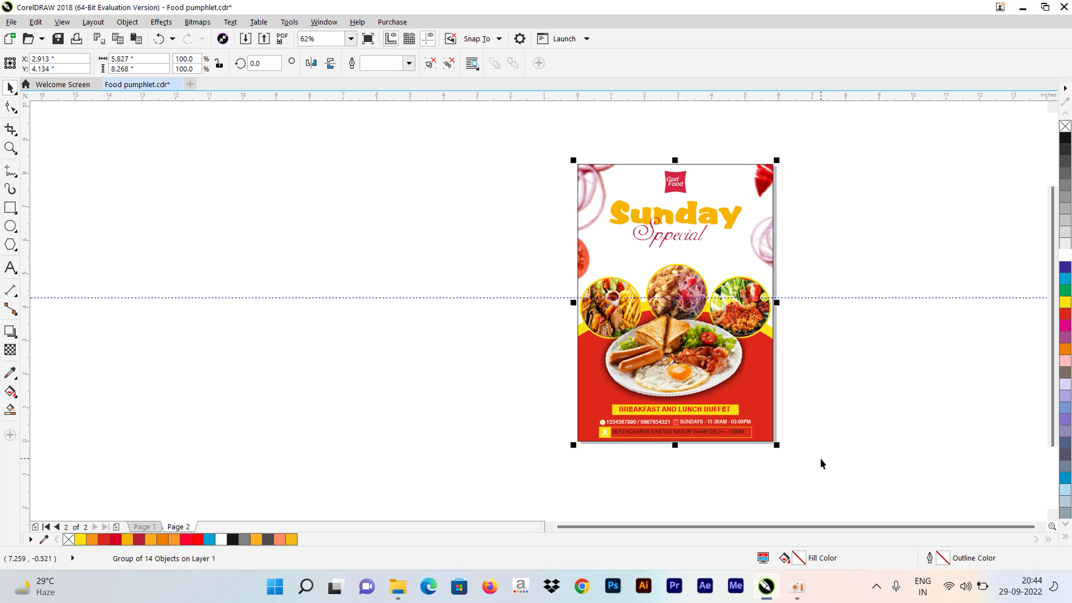
{"action": "left_click", "coordinate": [820, 458]}
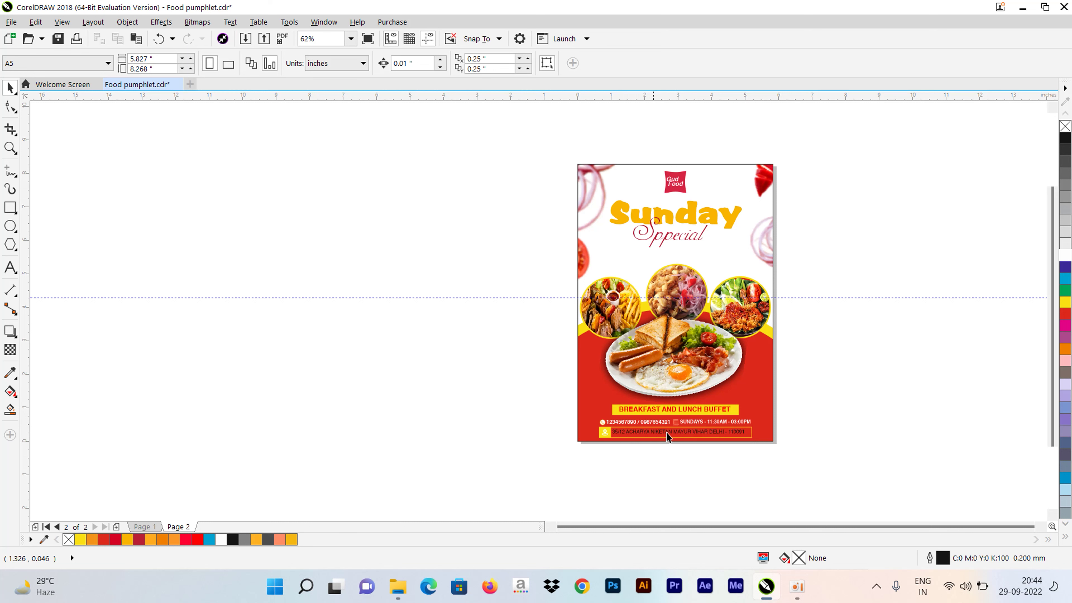
{"action": "left_click", "coordinate": [712, 433]}
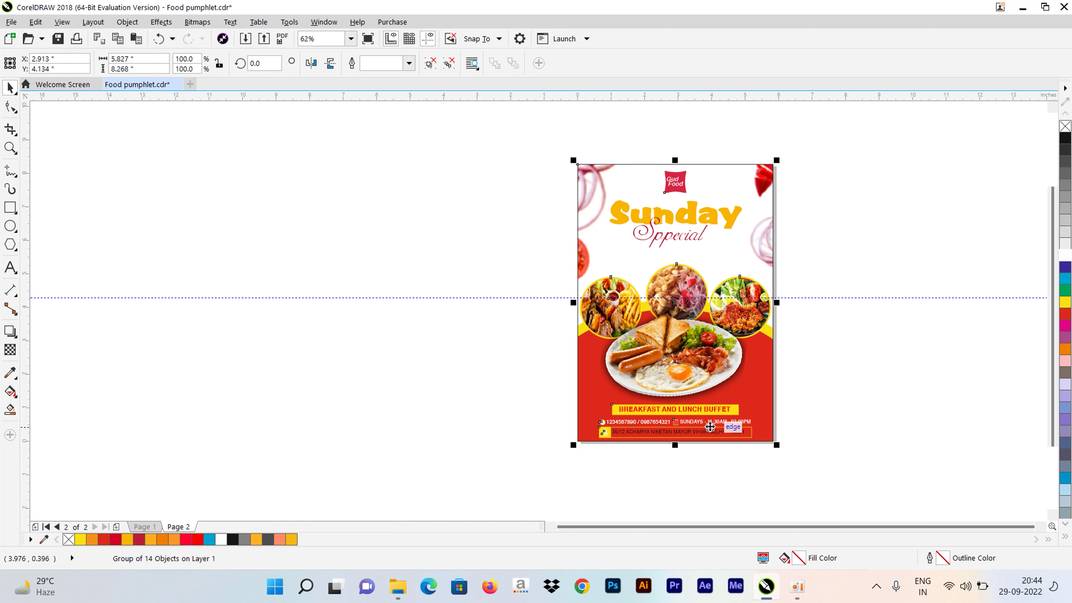
{"action": "left_click", "coordinate": [723, 455]}
Colour the address text in the bottom yellow-outlined bar white
{"action": "scroll", "coordinate": [723, 455], "scroll_direction": "up", "scroll_amount": 3}
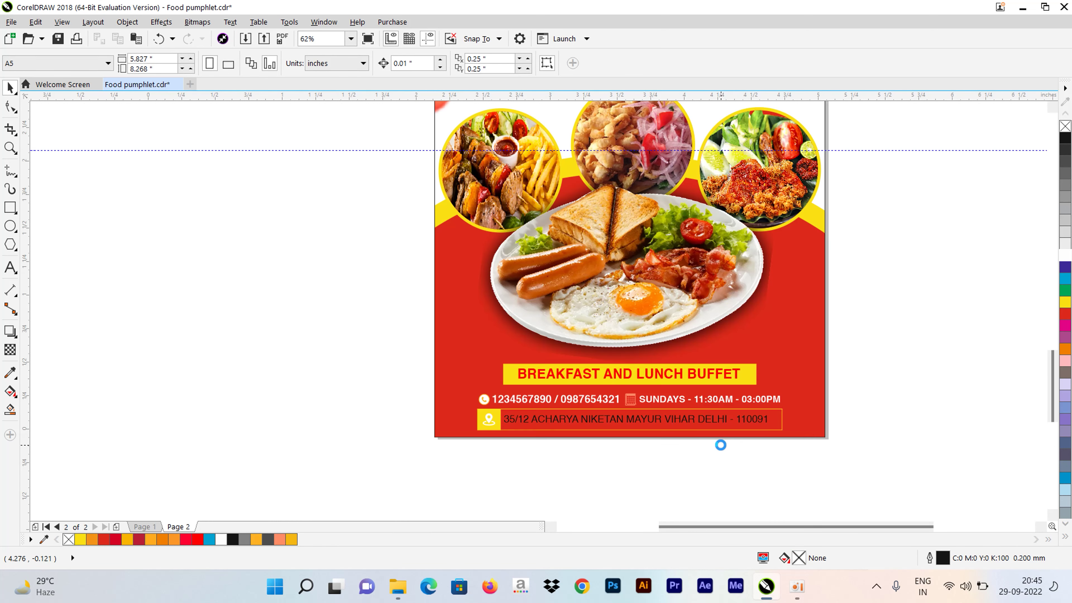
{"action": "scroll", "coordinate": [718, 443], "scroll_direction": "up", "scroll_amount": 3}
{"action": "left_click", "coordinate": [673, 392]}
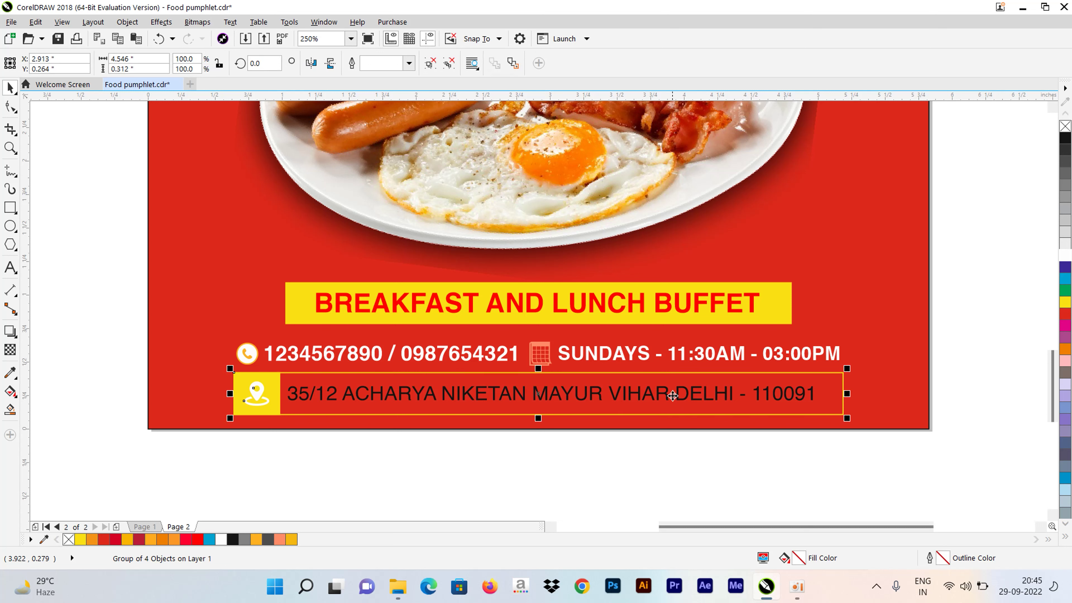
{"action": "left_click", "coordinate": [952, 402]}
{"action": "left_click", "coordinate": [776, 403]}
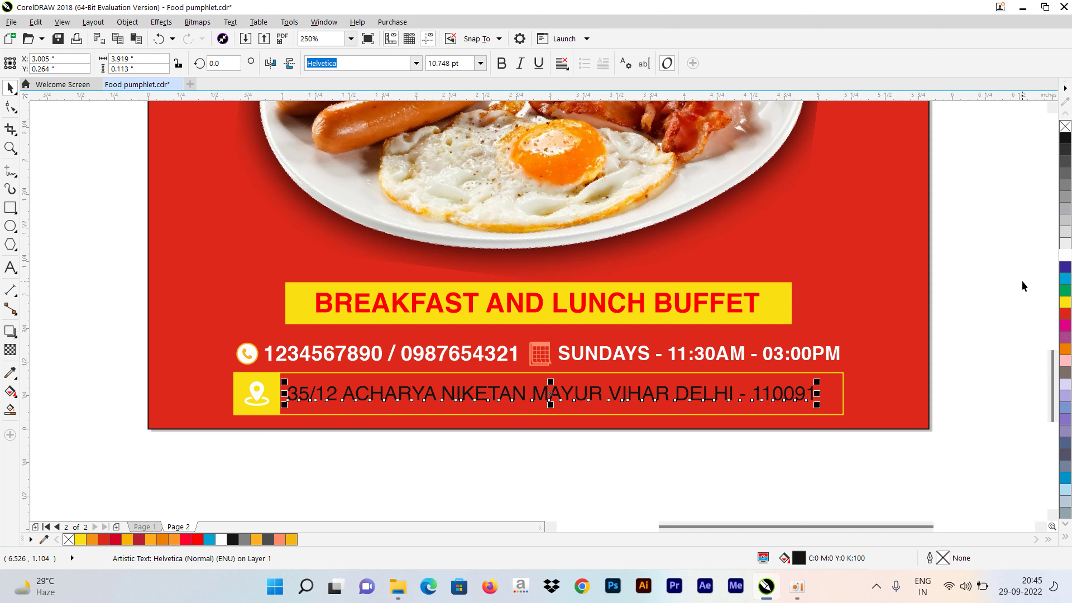
{"action": "left_click", "coordinate": [1065, 255]}
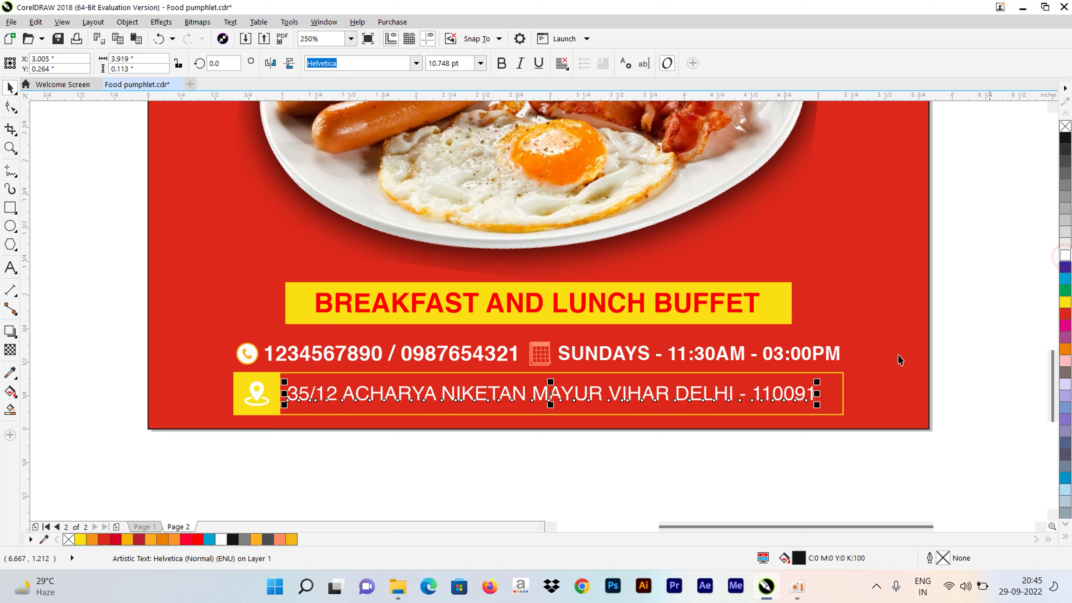
{"action": "left_click", "coordinate": [334, 374], "text": "shift"}
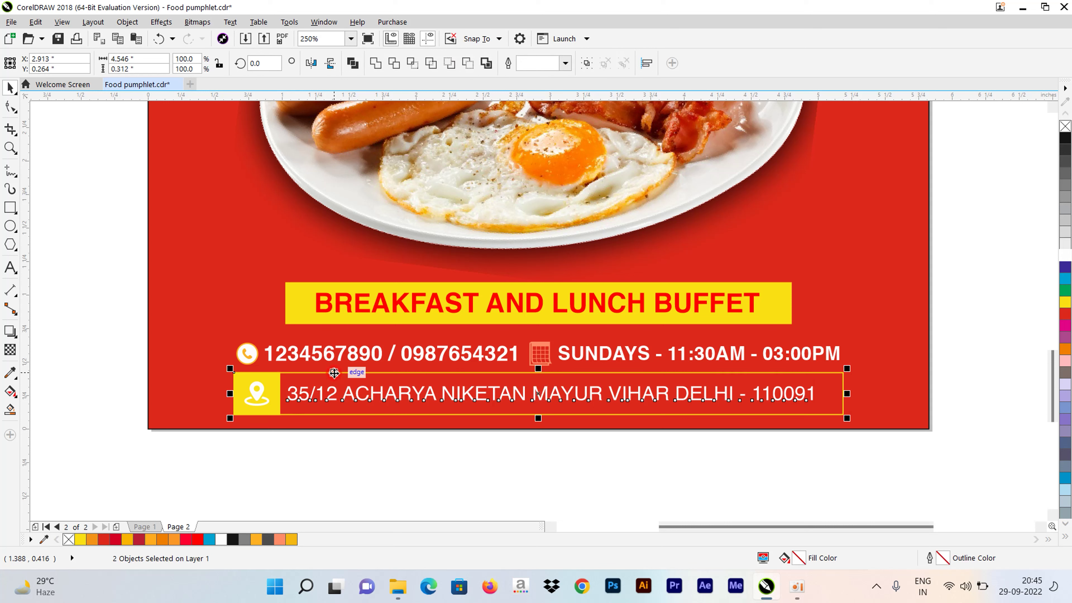
{"action": "left_click", "coordinate": [337, 468]}
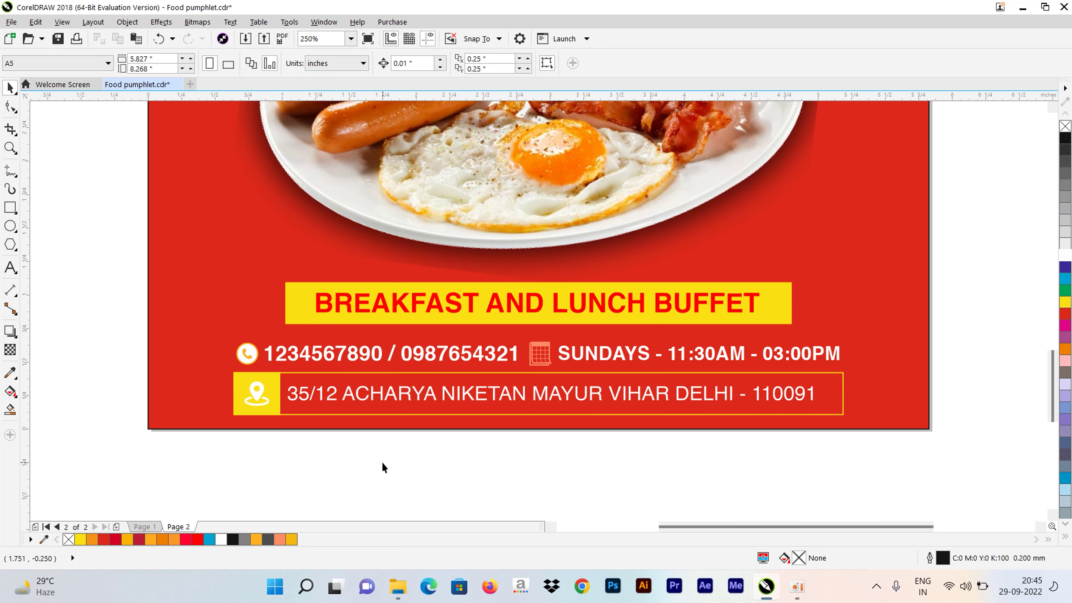
{"action": "scroll", "coordinate": [382, 462], "scroll_direction": "down", "scroll_amount": 2}
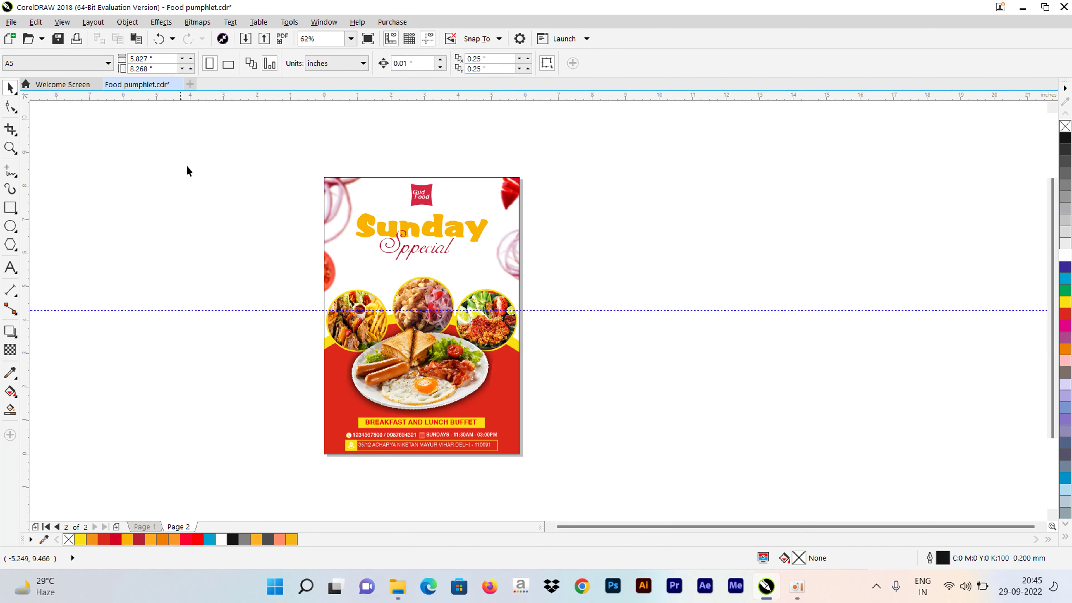
Marquee-select all 17 pamphlet objects, including clipped images, and group them with Ctrl+G
{"action": "left_click_drag", "start_coordinate": [402, 317], "coordinate": [566, 489]}
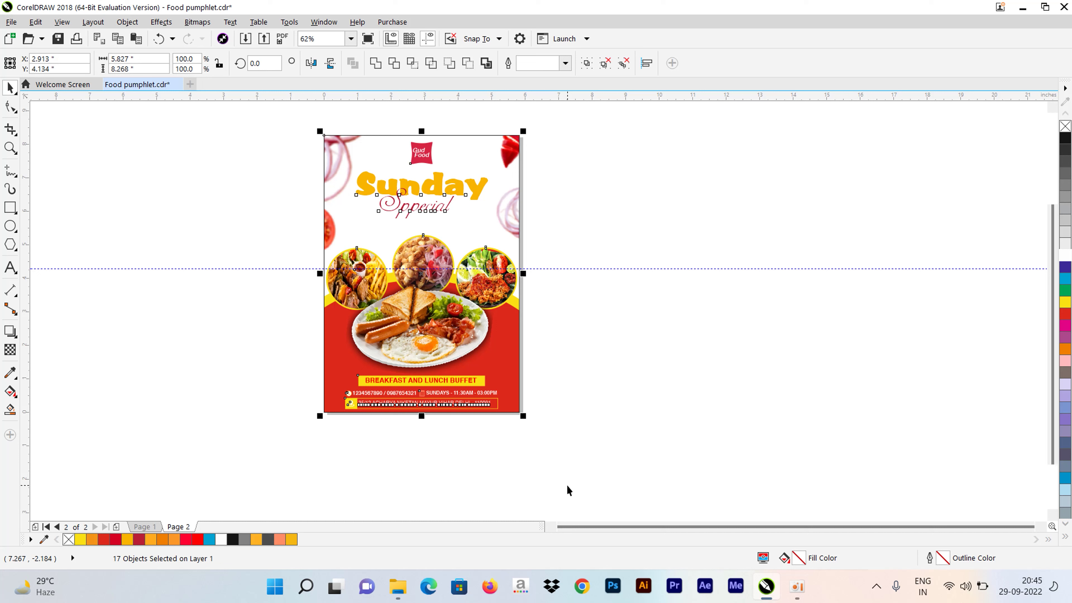
{"action": "key", "text": "ctrl+g"}
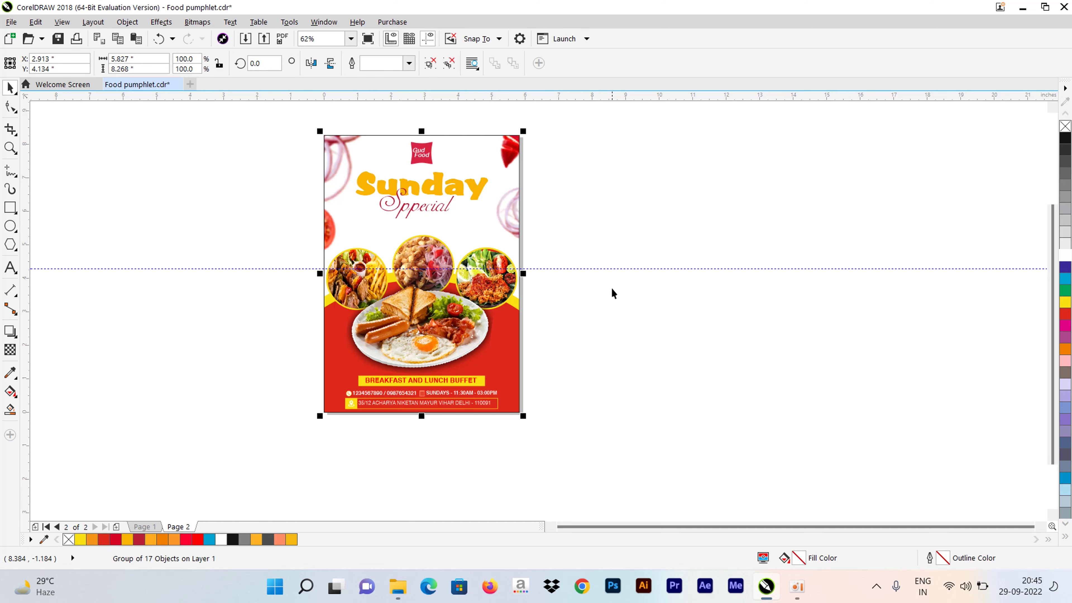
{"action": "scroll", "coordinate": [548, 357], "scroll_direction": "down", "scroll_amount": 1}
{"action": "scroll", "coordinate": [493, 311], "scroll_direction": "up", "scroll_amount": 1}
{"action": "scroll", "coordinate": [494, 310], "scroll_direction": "down", "scroll_amount": 1}
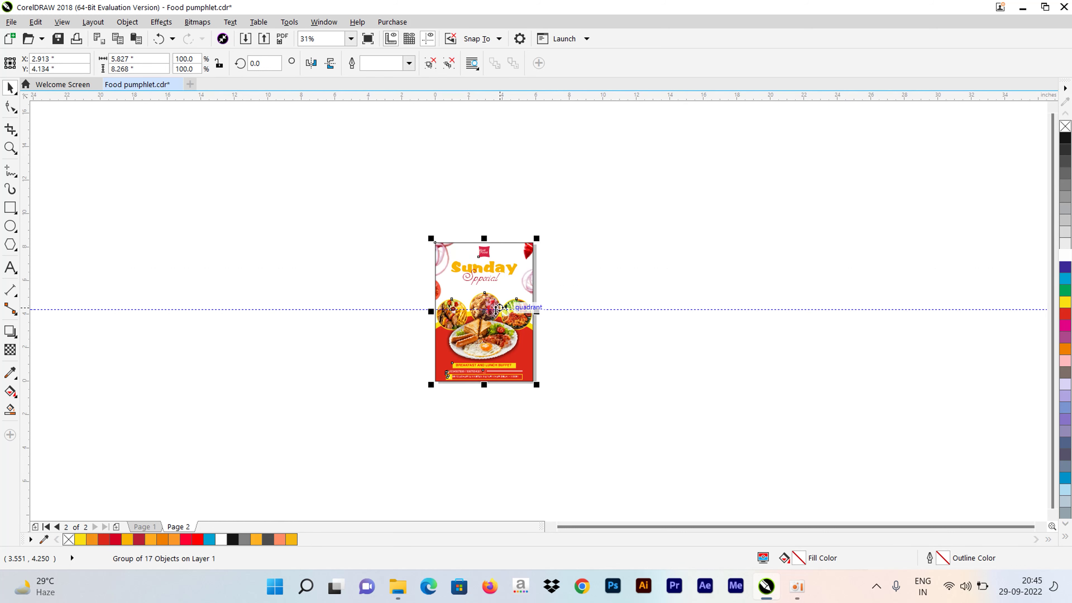
{"action": "scroll", "coordinate": [494, 310], "scroll_direction": "up", "scroll_amount": 1}
{"action": "scroll", "coordinate": [493, 310], "scroll_direction": "up", "scroll_amount": 1}
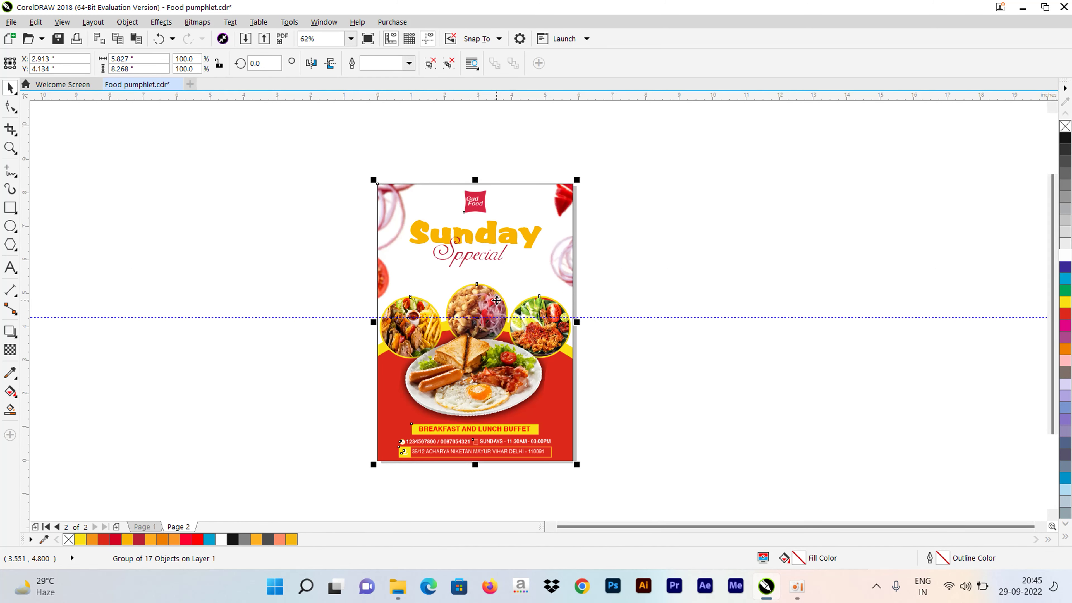